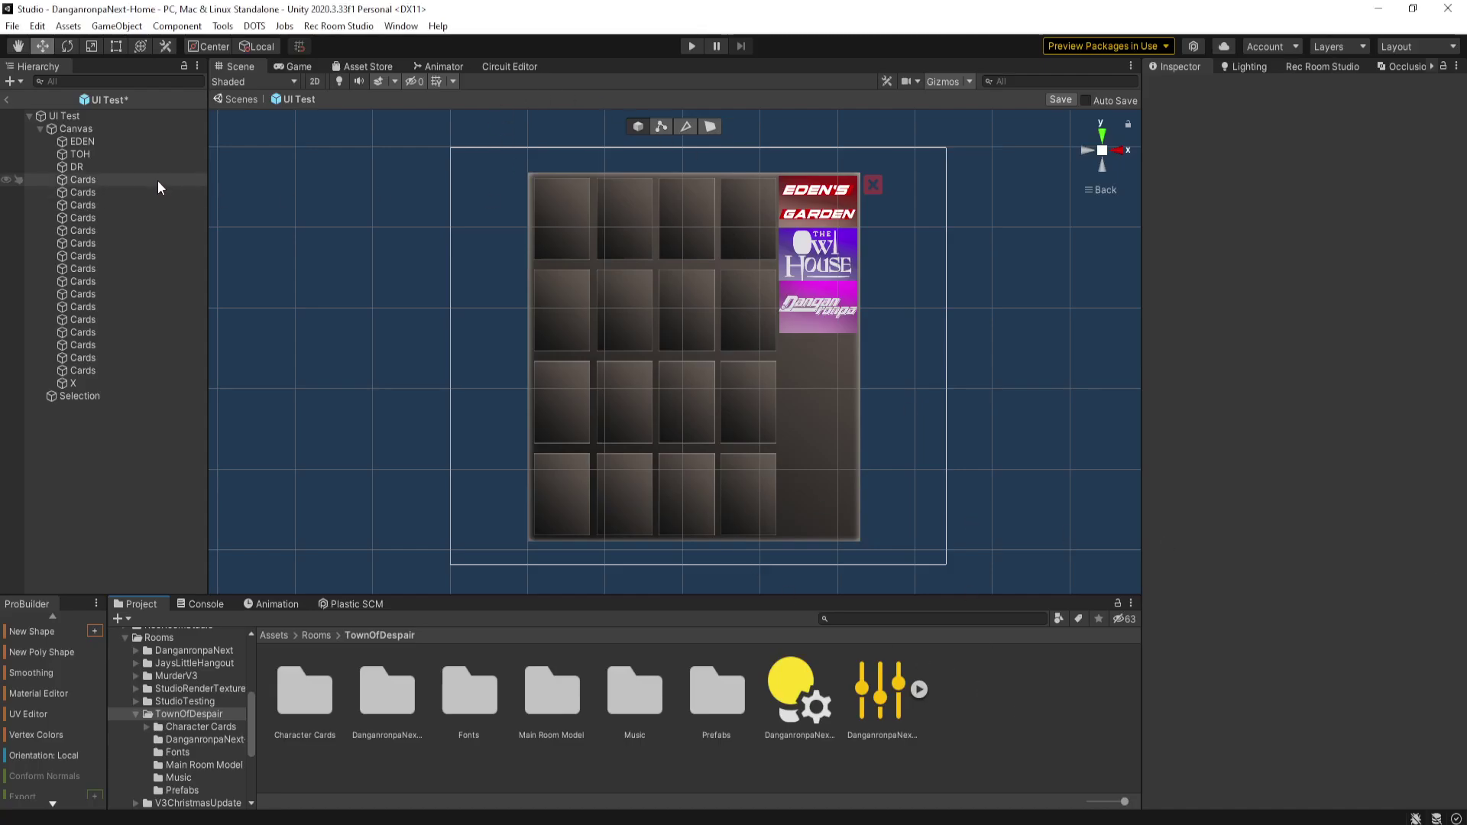
- Examine the finished UI Test prefab: its Rec Room Object settings, exposed string properties and the top-row card buttons' On Click events
{"action": "left_click", "coordinate": [75, 118]}
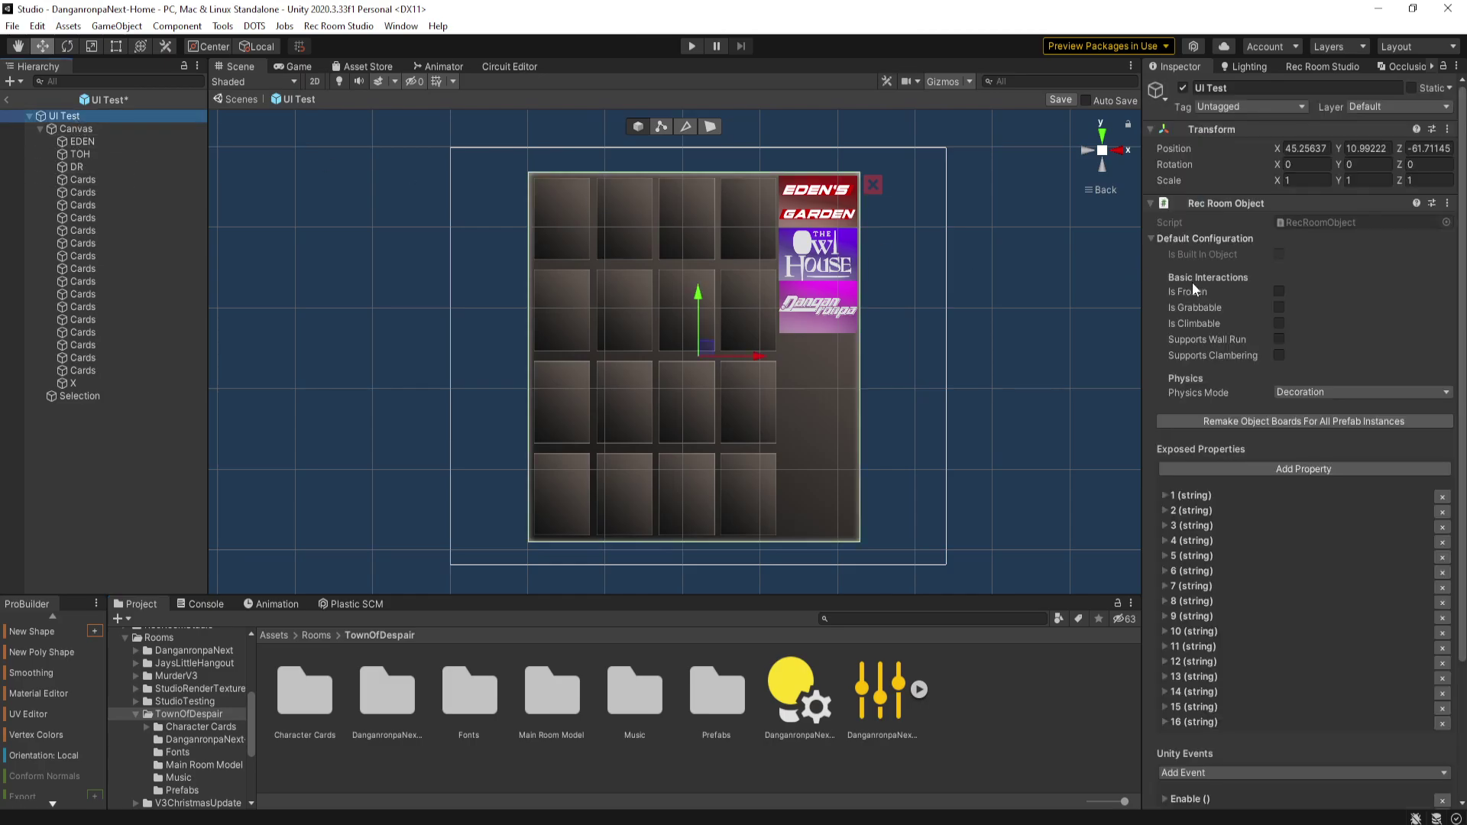
{"action": "scroll", "coordinate": [731, 320], "scroll_direction": "down", "scroll_amount": 2}
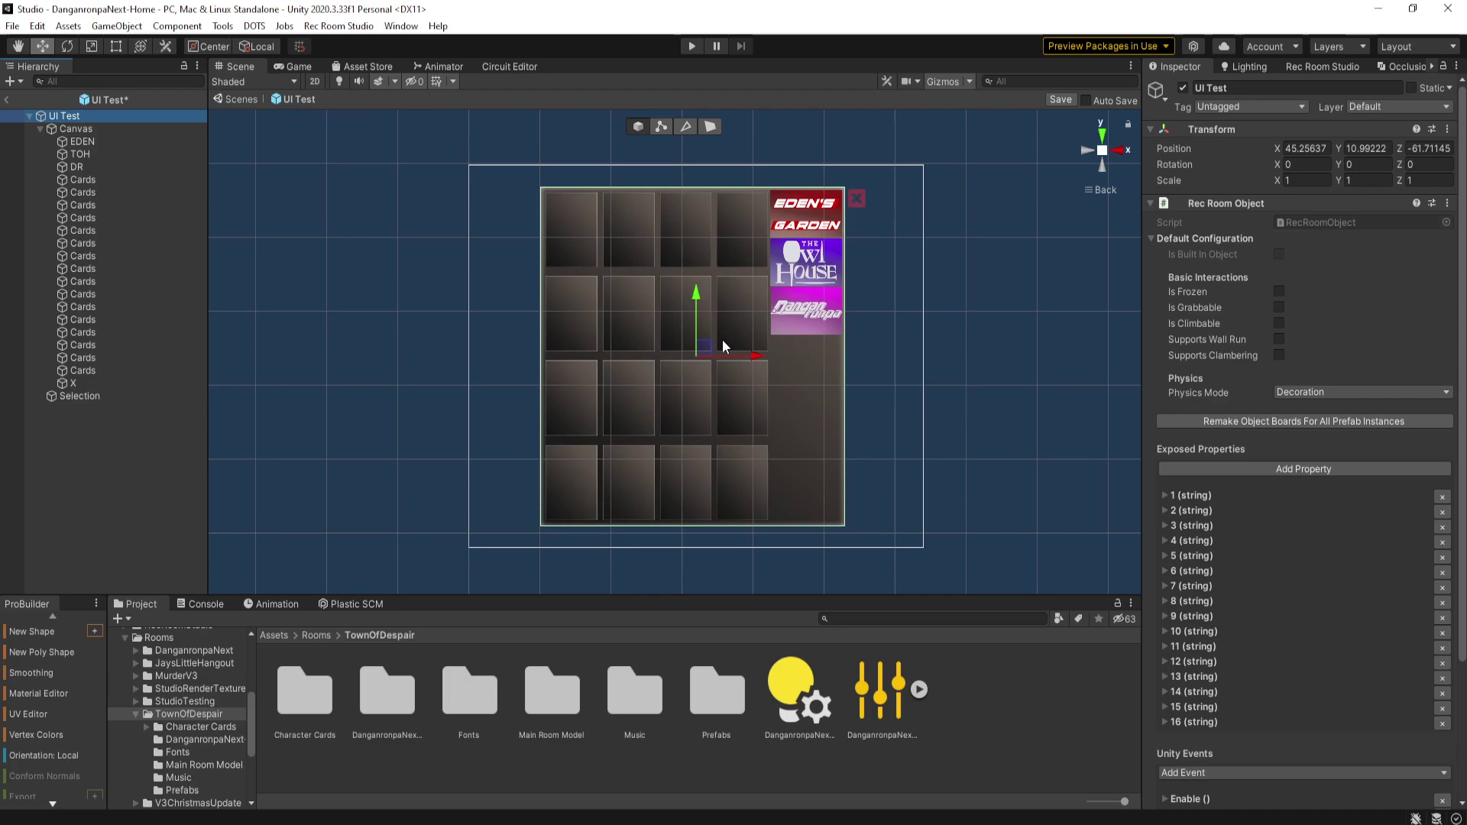
{"action": "mouse_move", "coordinate": [704, 349]}
{"action": "left_mouse_down"}
{"action": "mouse_move", "coordinate": [692, 356]}
{"action": "mouse_move", "coordinate": [704, 353]}
{"action": "left_mouse_up"}
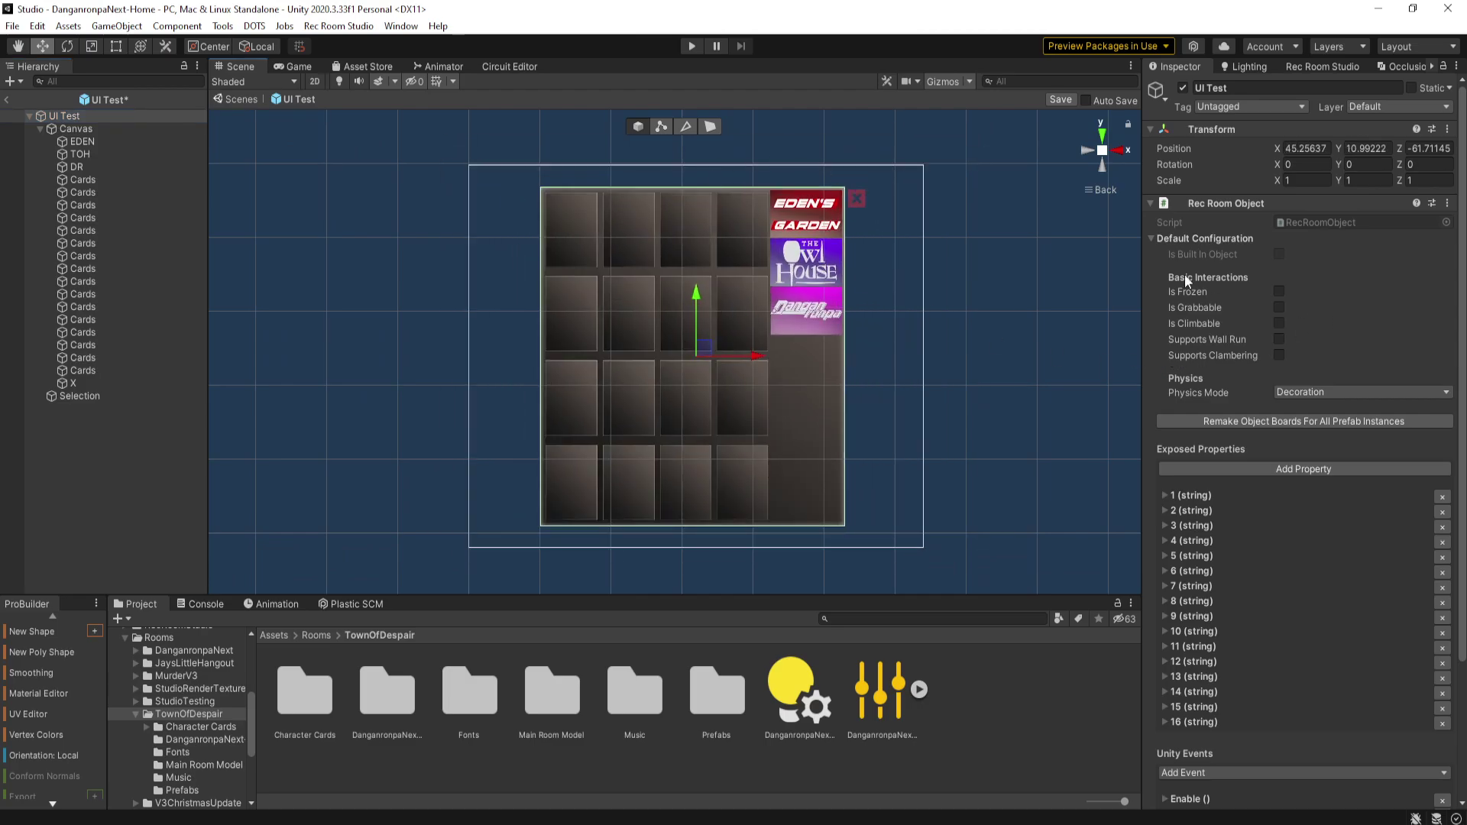
{"action": "scroll", "coordinate": [1259, 446], "scroll_direction": "down", "scroll_amount": 3}
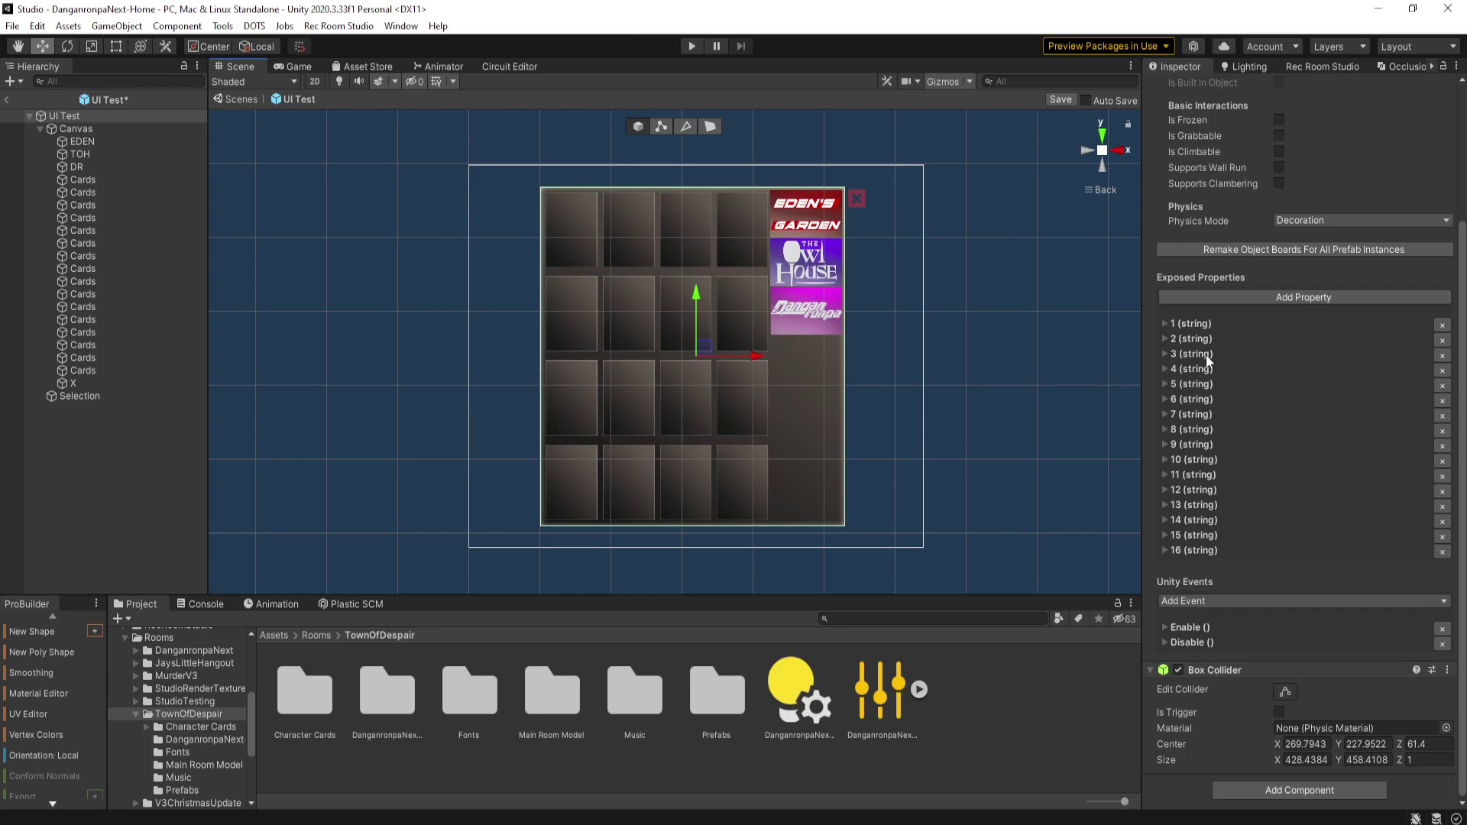
{"action": "left_click", "coordinate": [589, 232]}
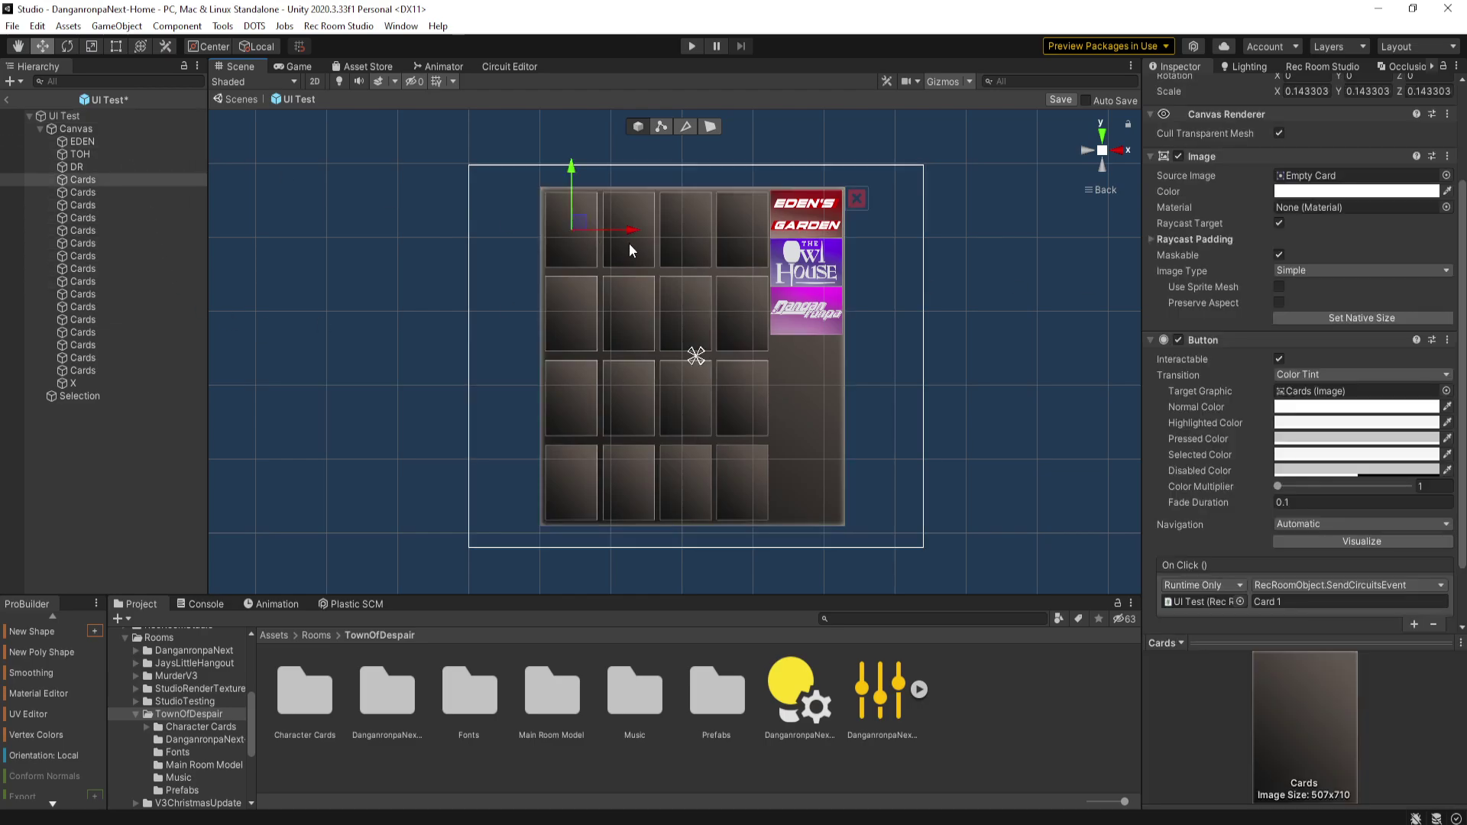
{"action": "left_click", "coordinate": [639, 252]}
{"action": "left_click", "coordinate": [692, 255]}
{"action": "left_click", "coordinate": [741, 248]}
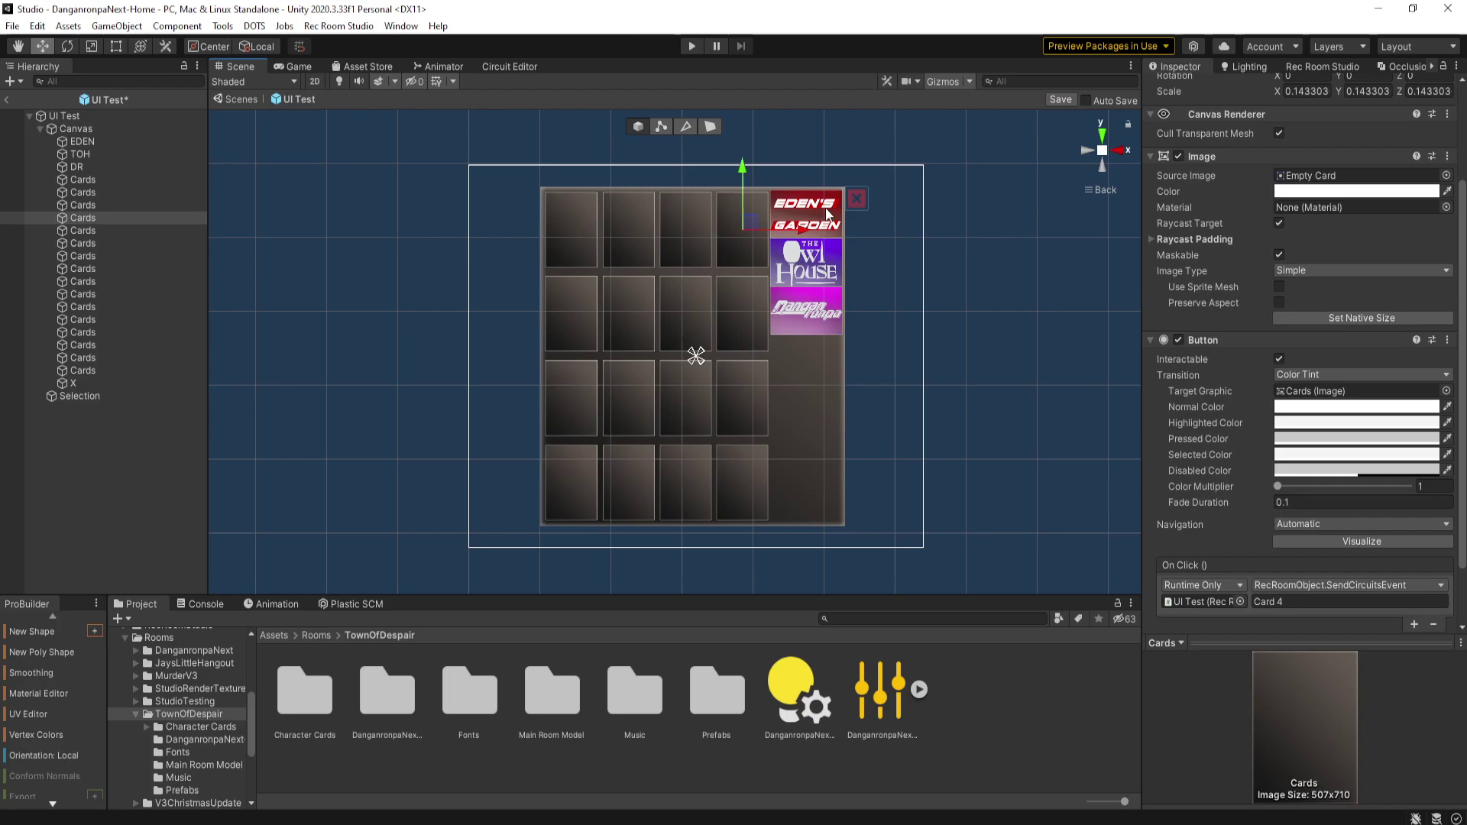
{"action": "left_click", "coordinate": [828, 214]}
{"action": "left_click", "coordinate": [840, 214]}
{"action": "left_click", "coordinate": [847, 214]}
{"action": "left_click", "coordinate": [886, 243]}
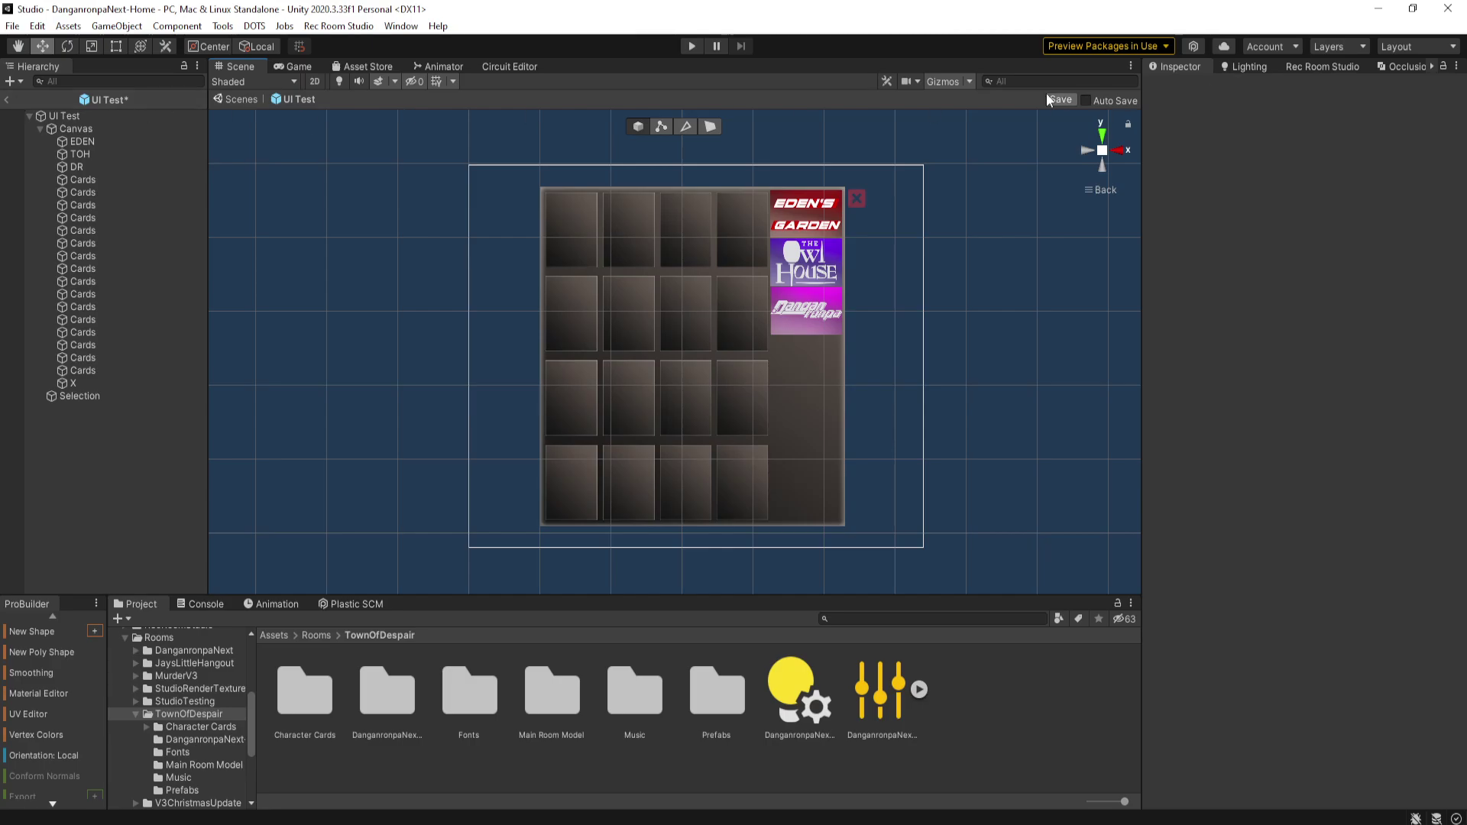
- Leave the UI Test prefab and create an empty object named Tutorial UI in the DanganronpaNext-Home scene
{"action": "left_click", "coordinate": [7, 100]}
{"action": "left_click", "coordinate": [779, 457]}
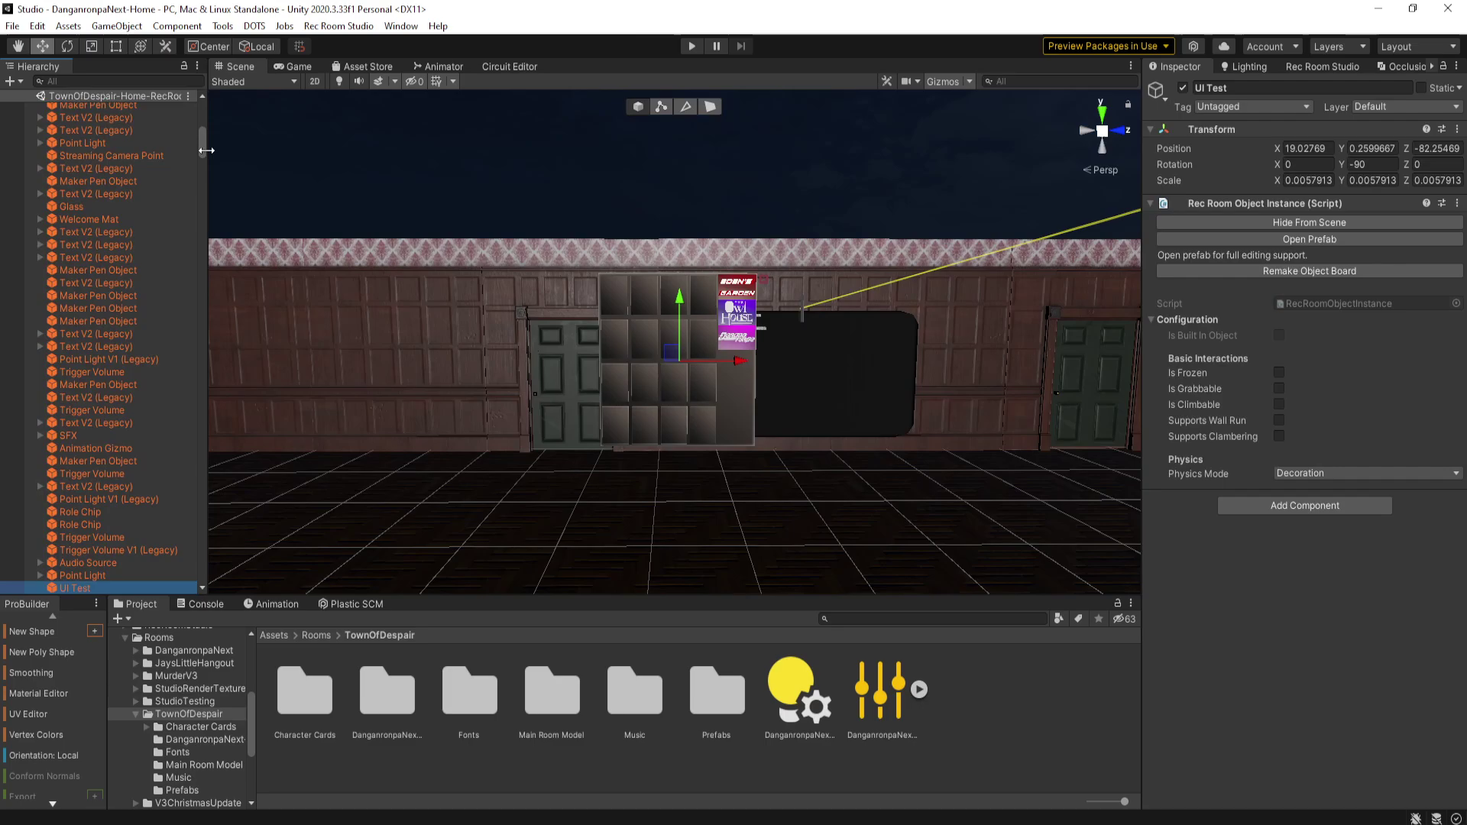
{"action": "scroll", "coordinate": [107, 196], "scroll_direction": "up", "scroll_amount": 10}
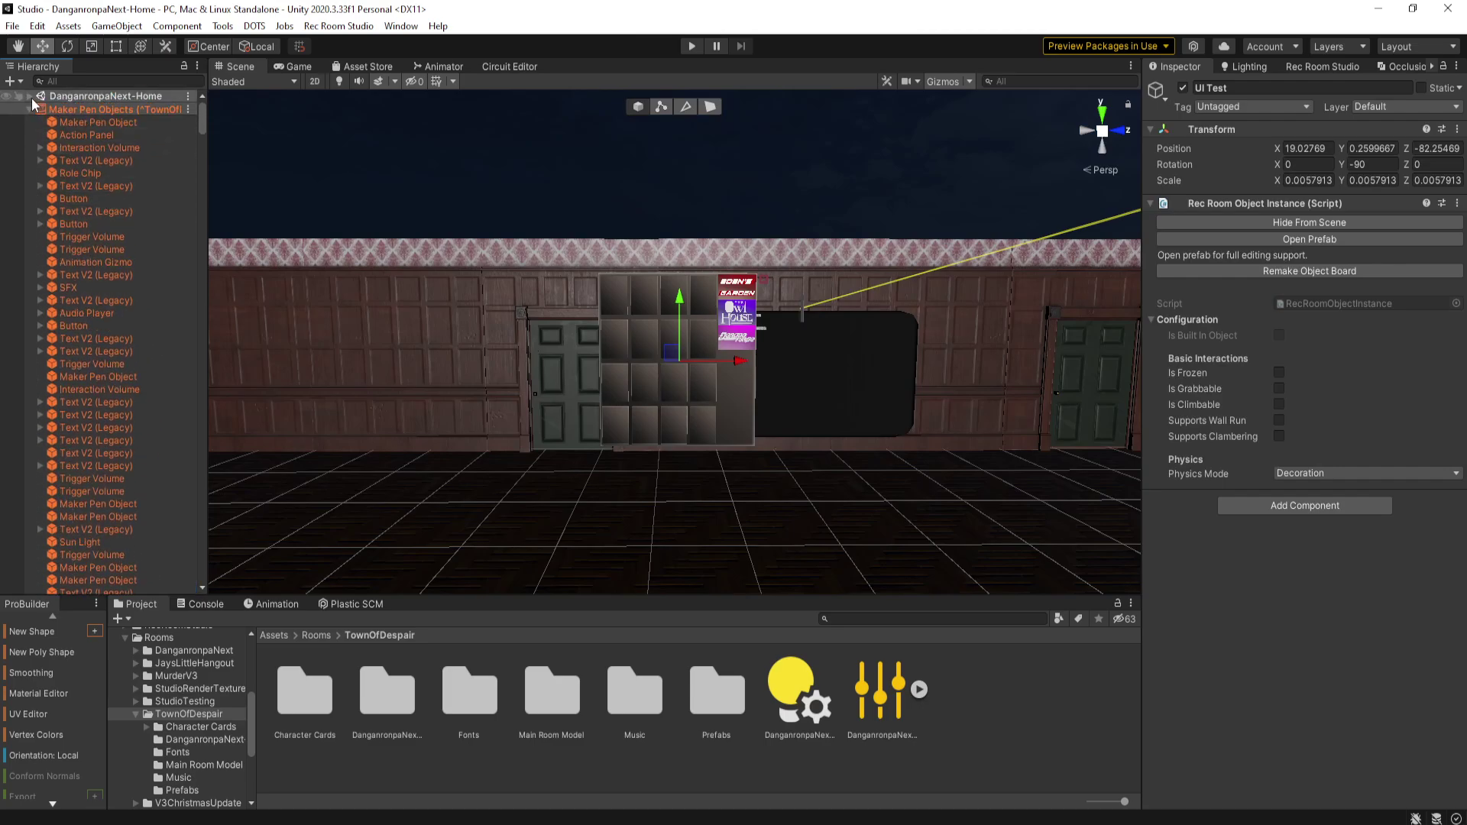
{"action": "left_click", "coordinate": [29, 97]}
{"action": "left_click", "coordinate": [11, 81]}
{"action": "left_click", "coordinate": [67, 117]}
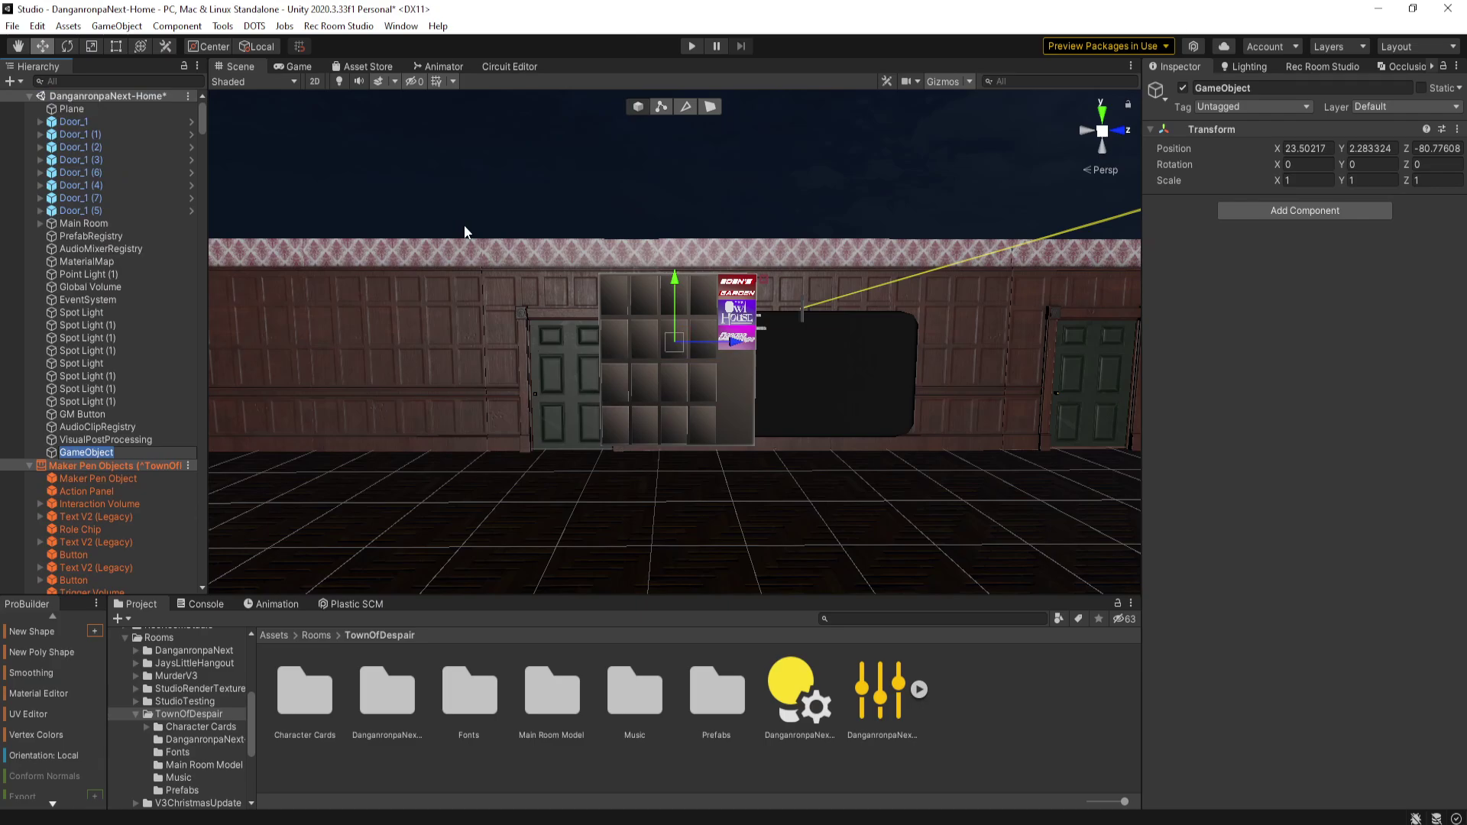
{"action": "type", "text": "Tutorial UI"}
{"action": "key", "text": "Return"}
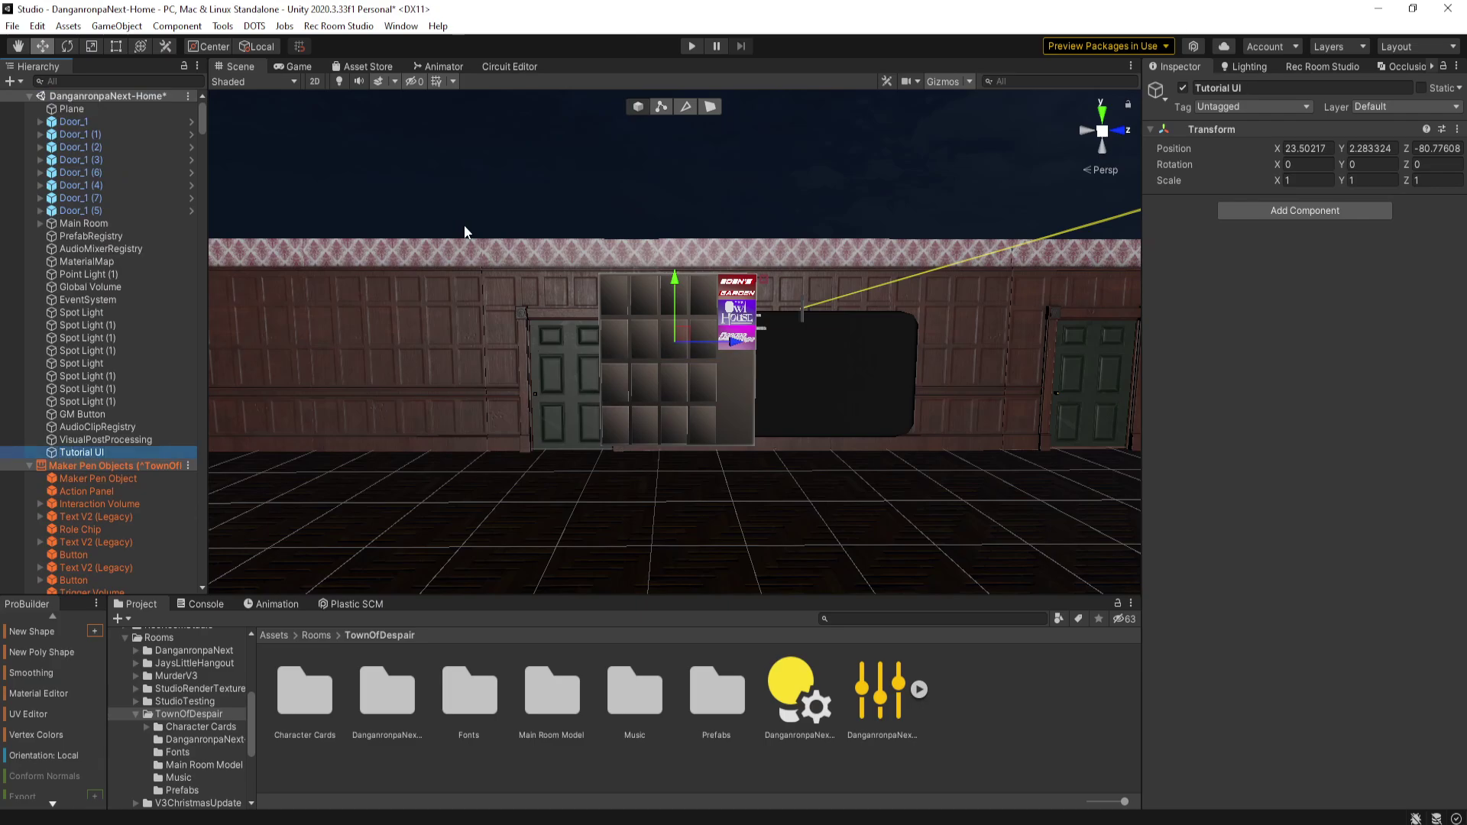
- Turn the Tutorial UI object into a prefab in TownOfDespair's Prefabs folder and open it for editing
{"action": "double_click", "coordinate": [718, 696]}
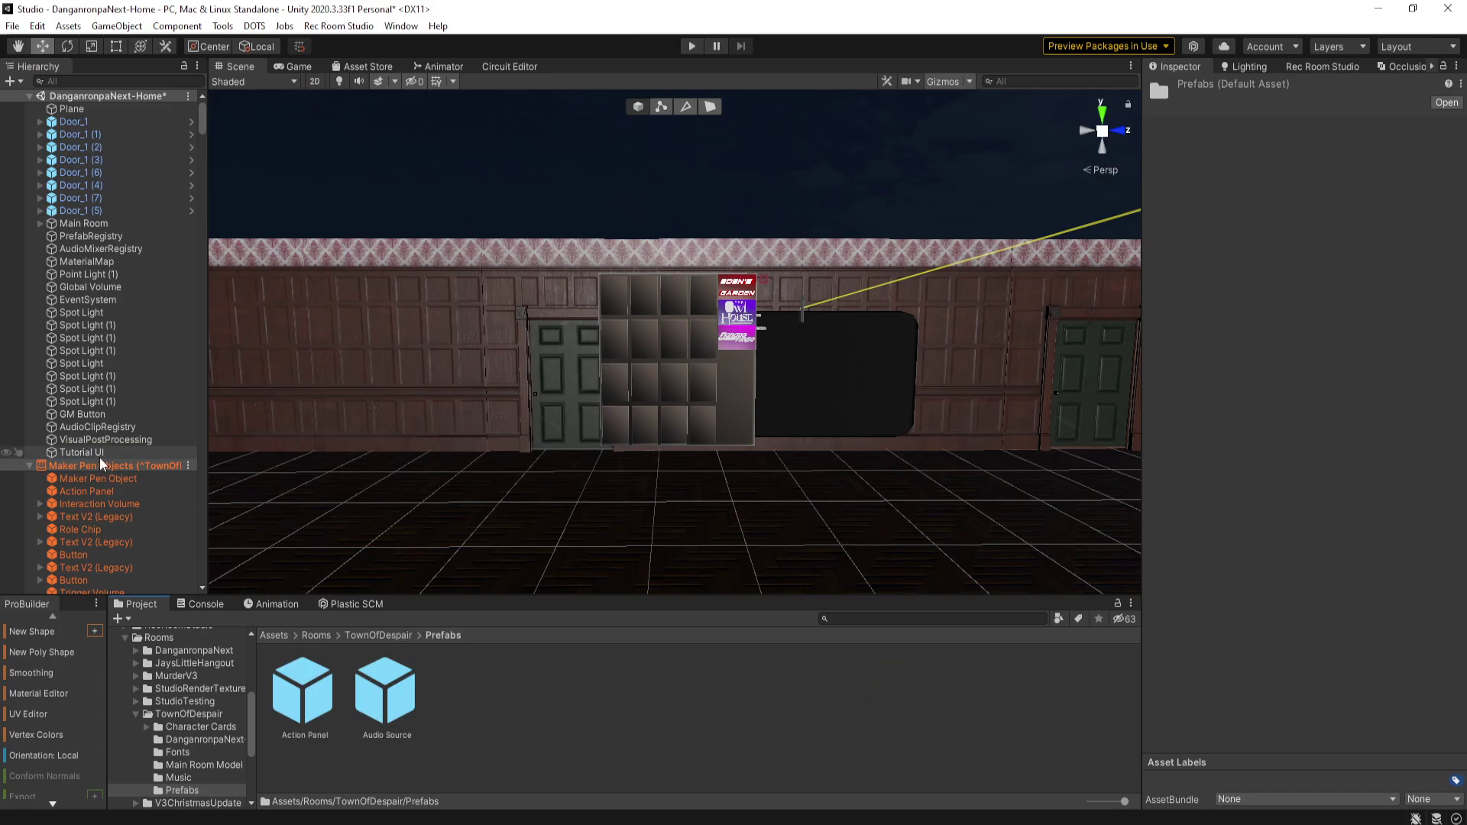
{"action": "left_click_drag", "start_coordinate": [82, 456], "coordinate": [591, 737]}
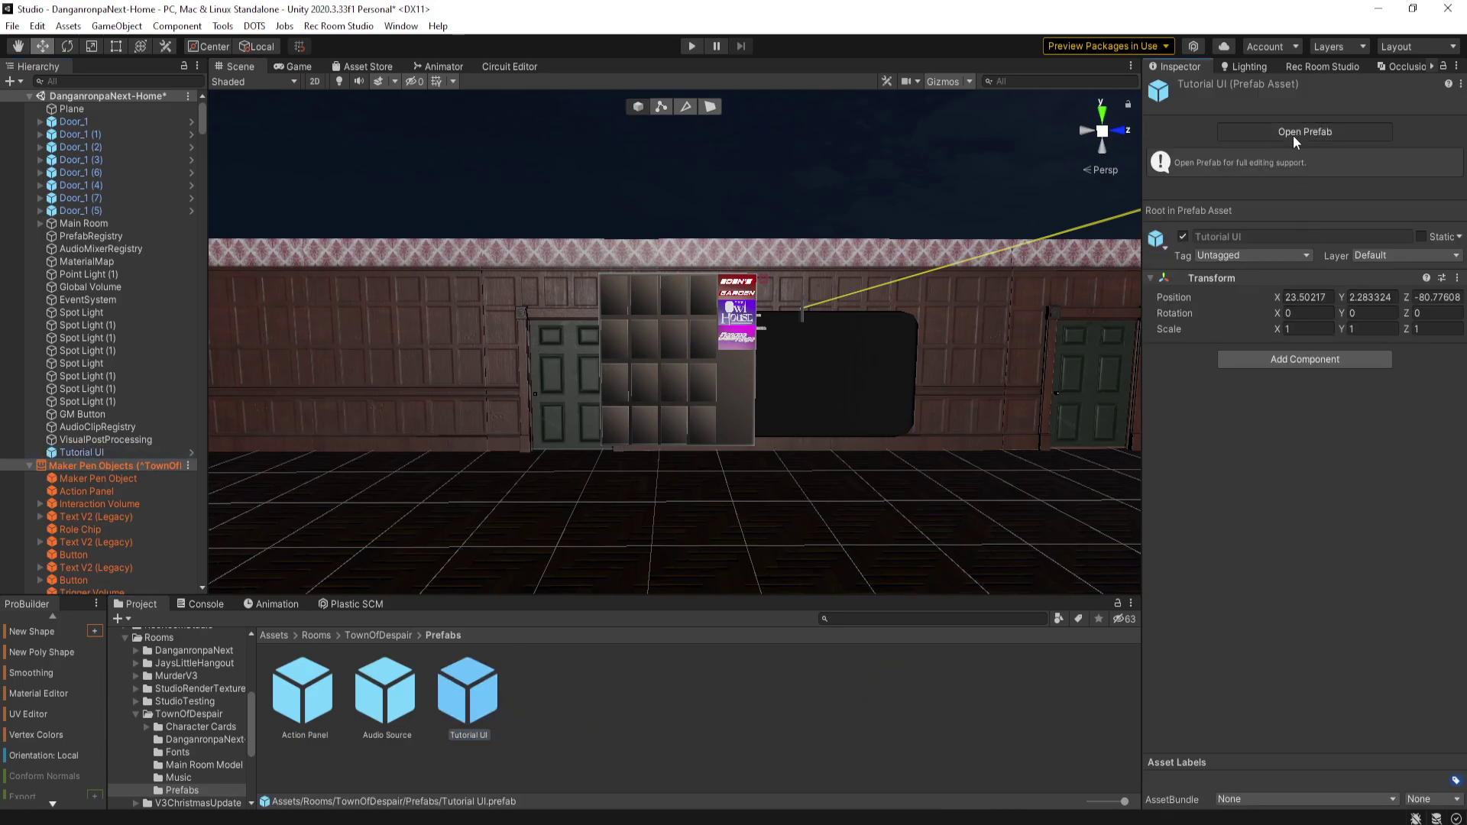
{"action": "left_click", "coordinate": [1293, 135]}
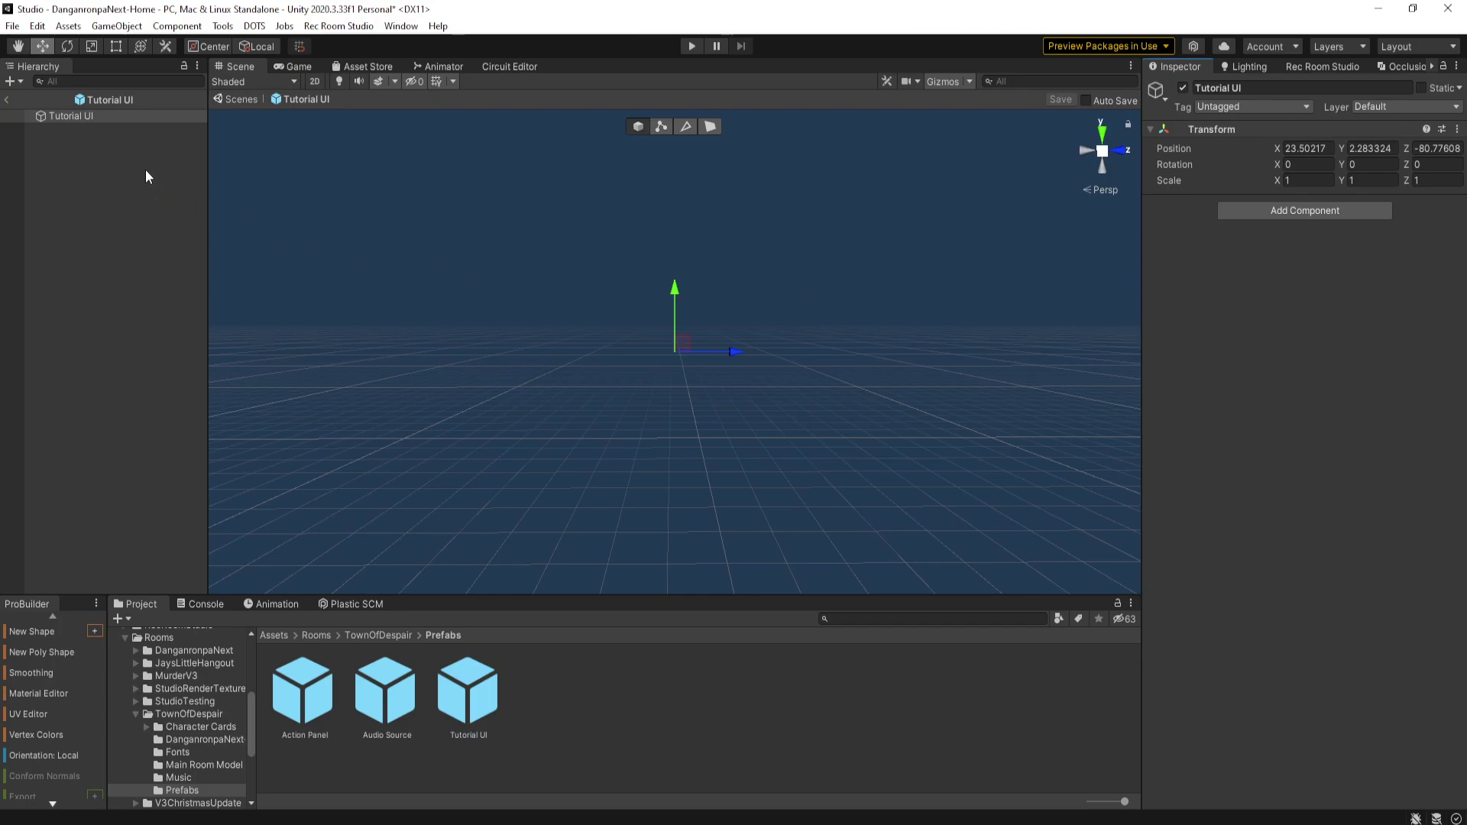
- Add a UI Canvas as a child of Tutorial UI and set its Render Mode to World Space
{"action": "right_click", "coordinate": [97, 117]}
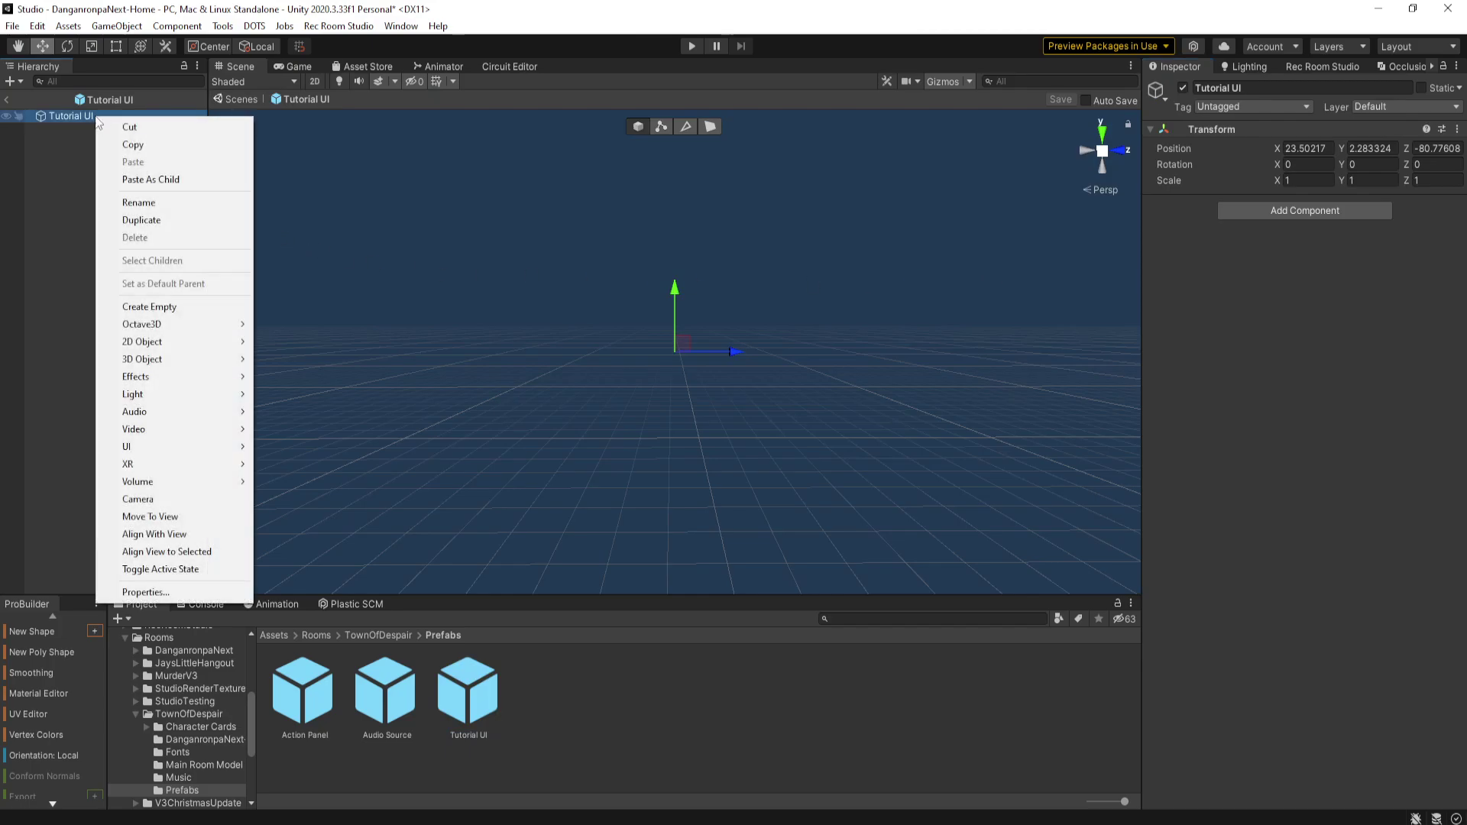
{"action": "mouse_move", "coordinate": [126, 447]}
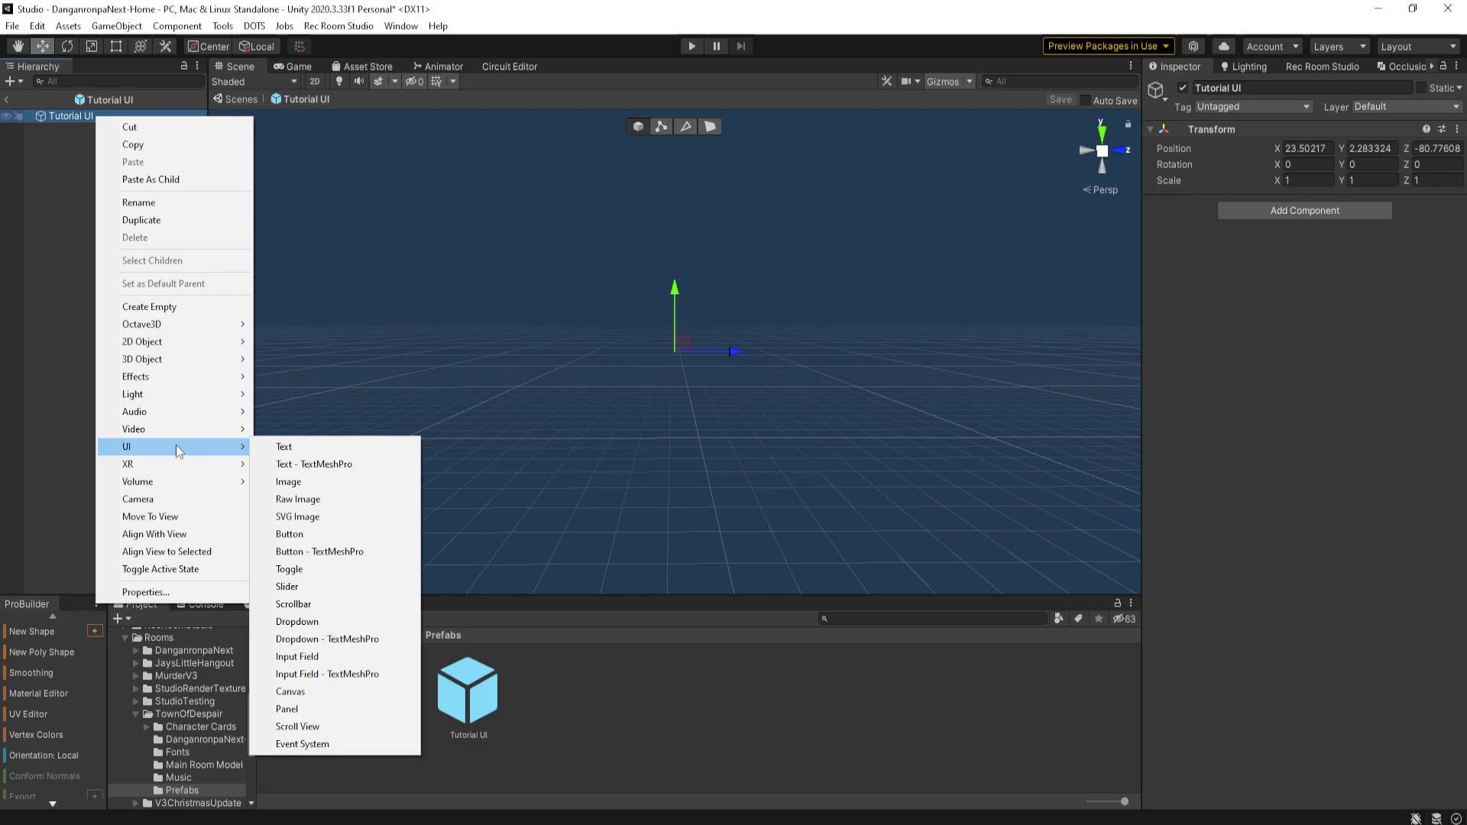
{"action": "left_click", "coordinate": [290, 692]}
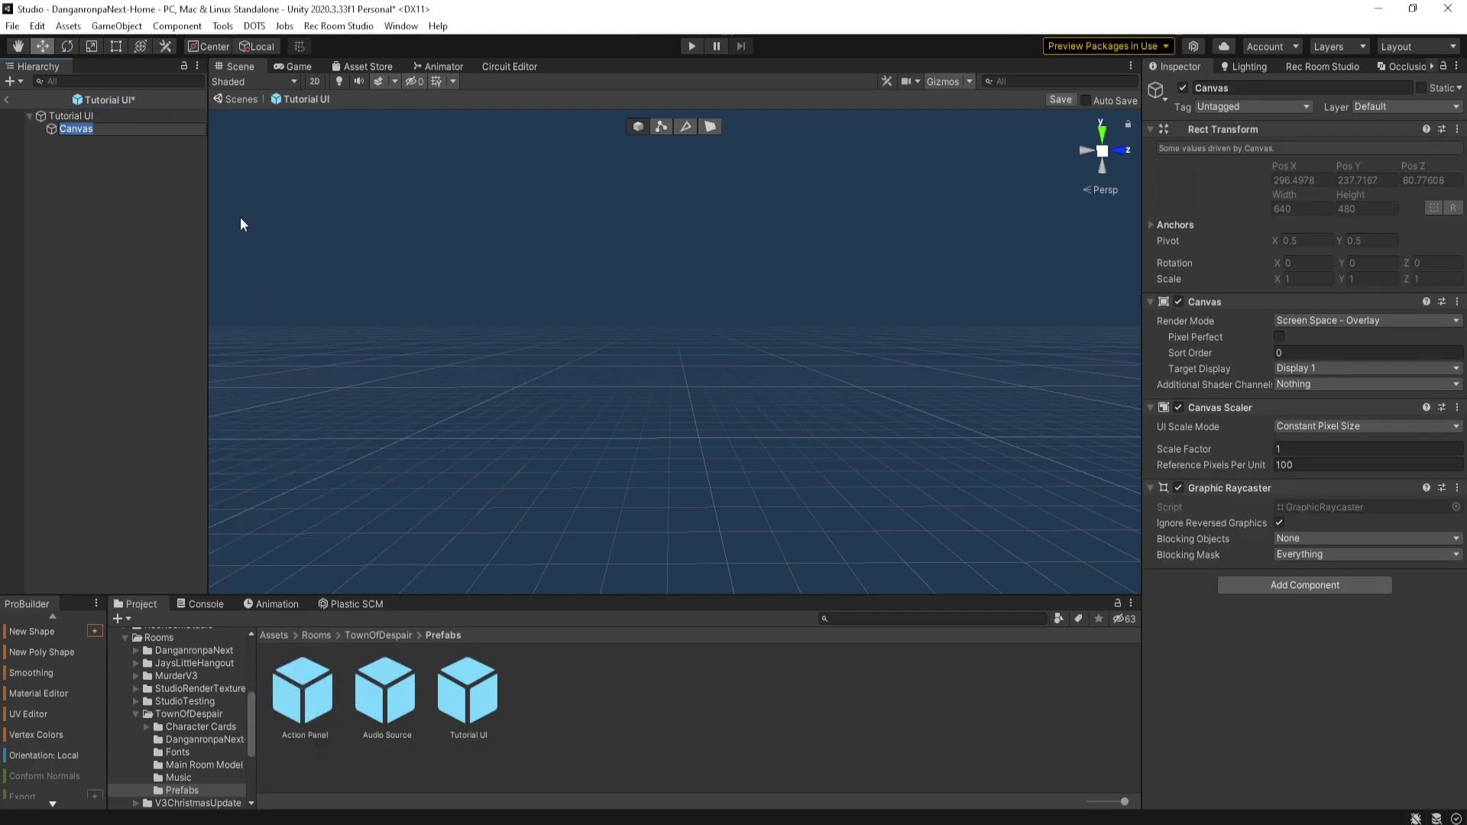
{"action": "left_click", "coordinate": [1377, 323]}
{"action": "left_click", "coordinate": [1333, 373]}
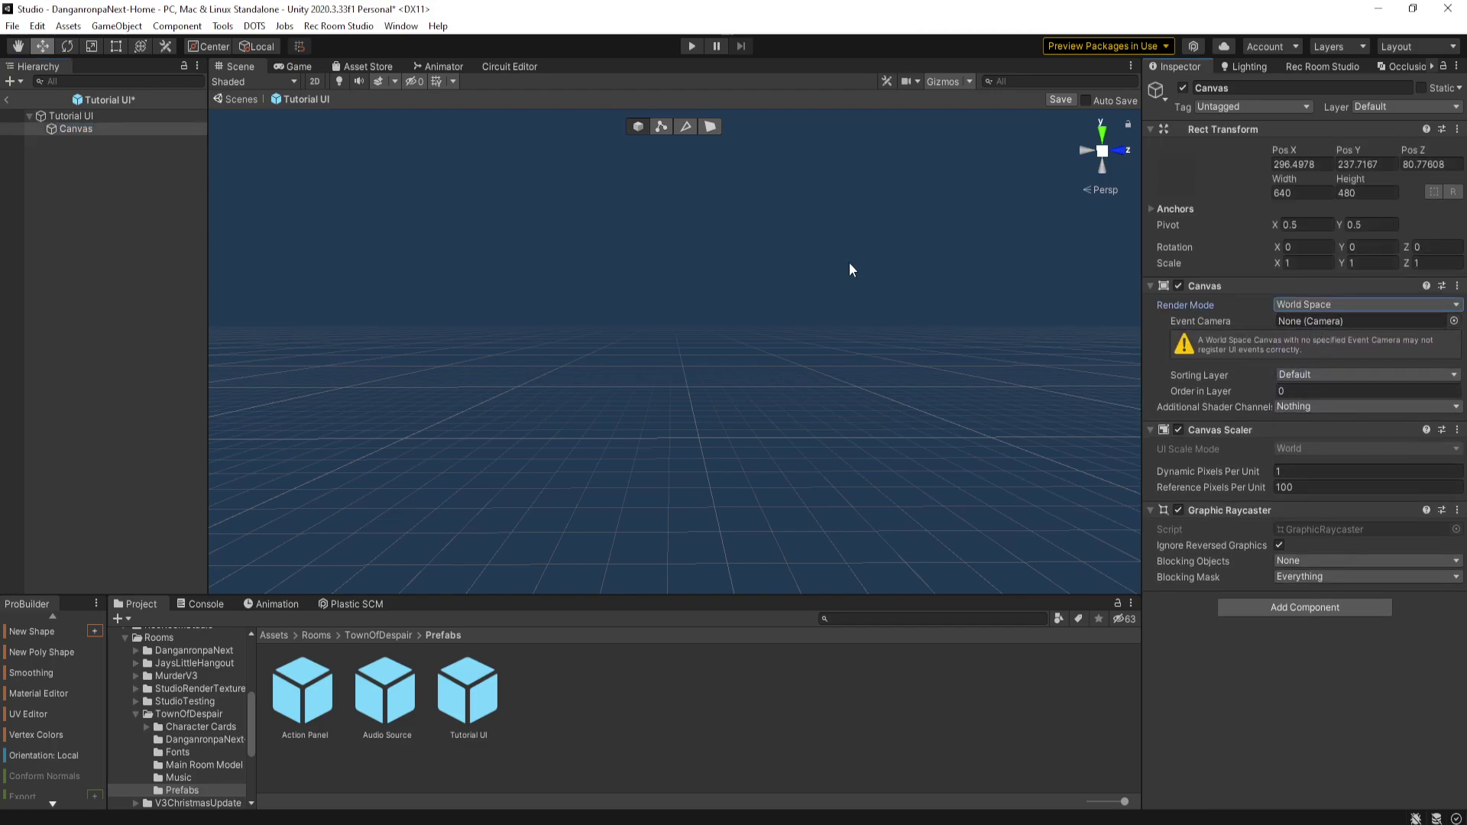
- Add a Rec Room Object component to the Tutorial UI root and set its Physics Mode to Decoration
{"action": "left_click", "coordinate": [128, 111]}
{"action": "left_click", "coordinate": [1290, 209]}
{"action": "type", "text": "rec"}
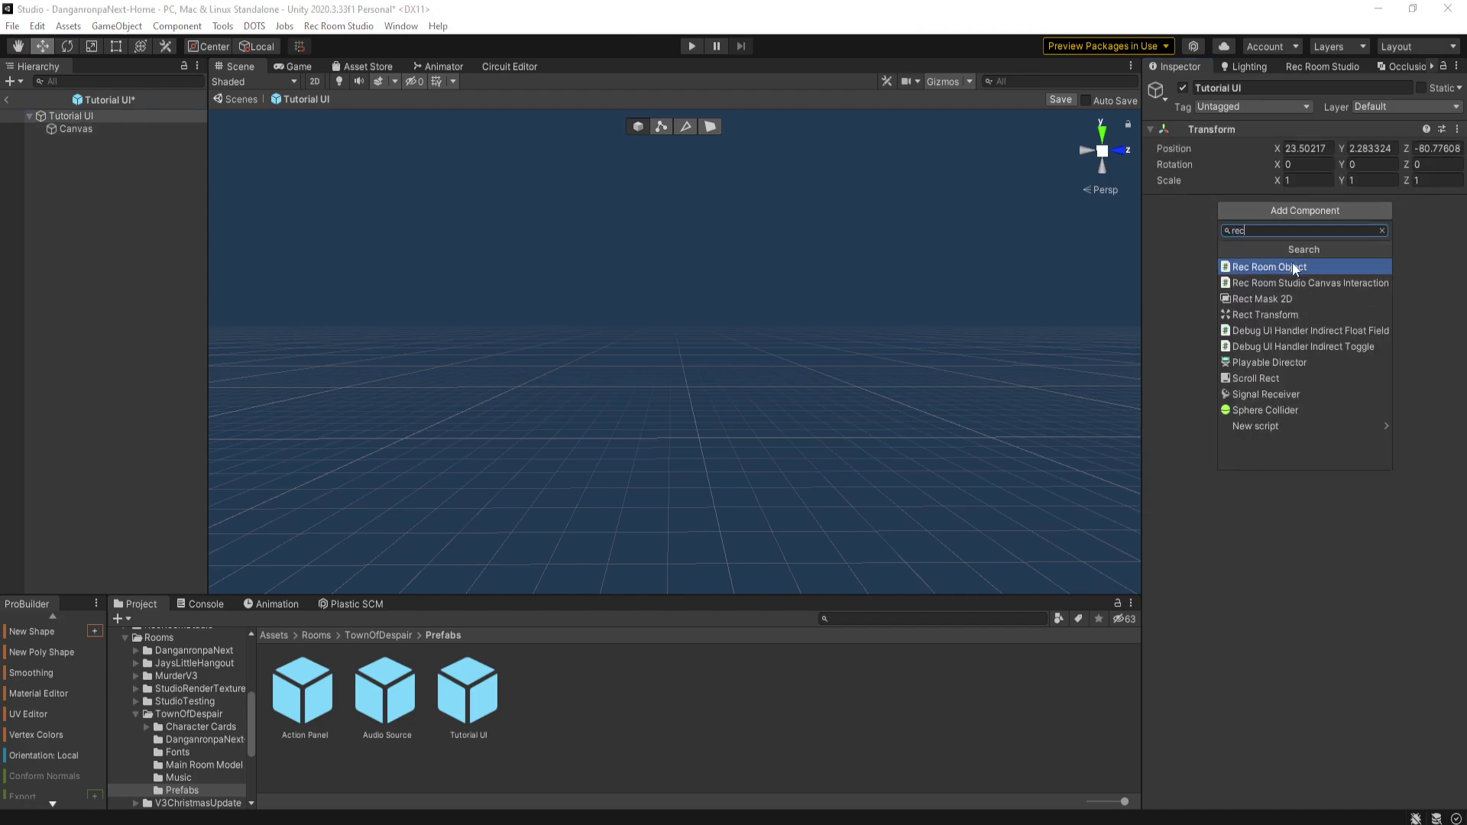
{"action": "left_click", "coordinate": [1264, 264]}
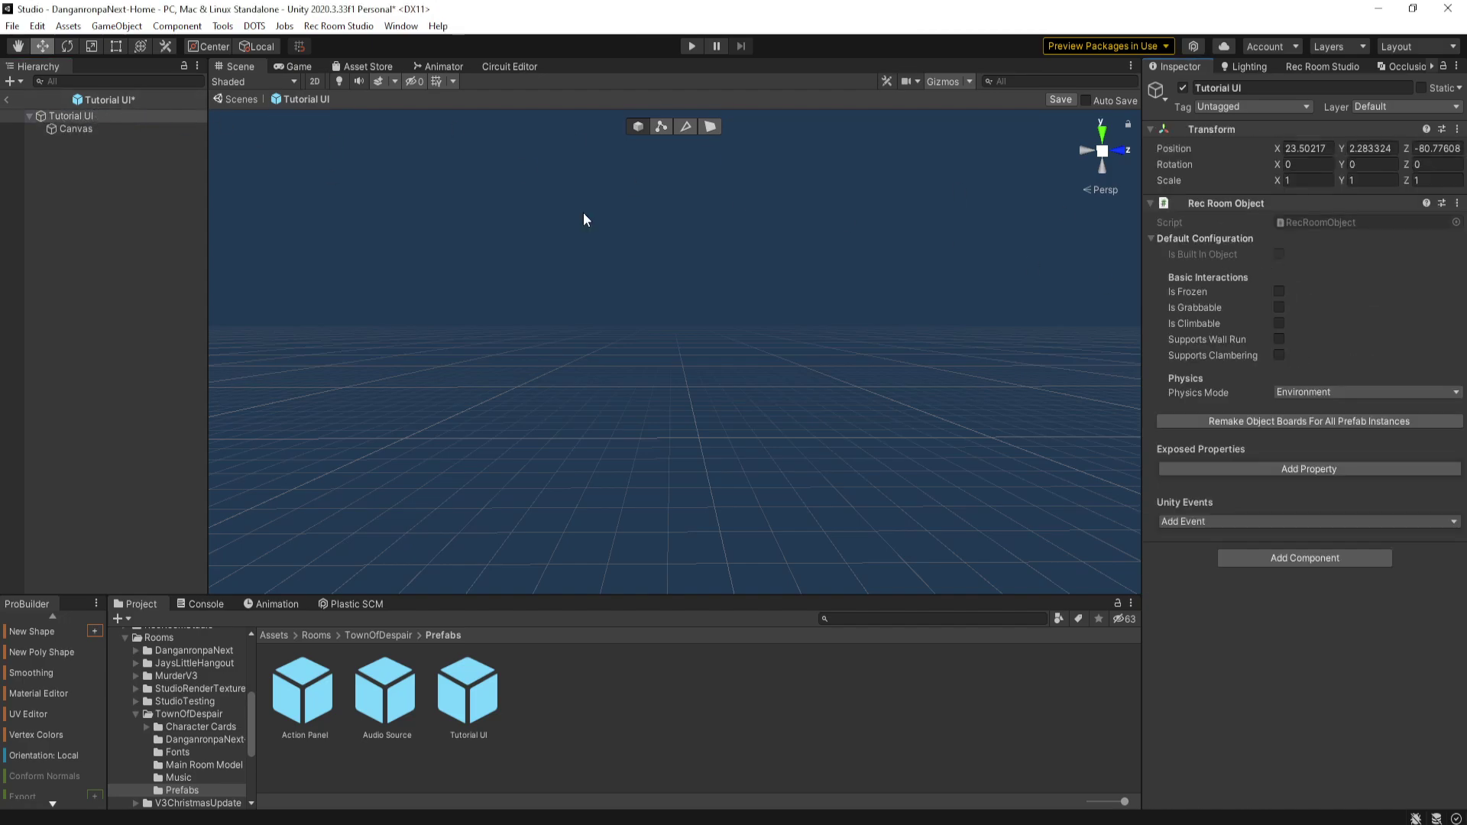
{"action": "left_click", "coordinate": [1323, 392]}
{"action": "left_click", "coordinate": [1321, 428]}
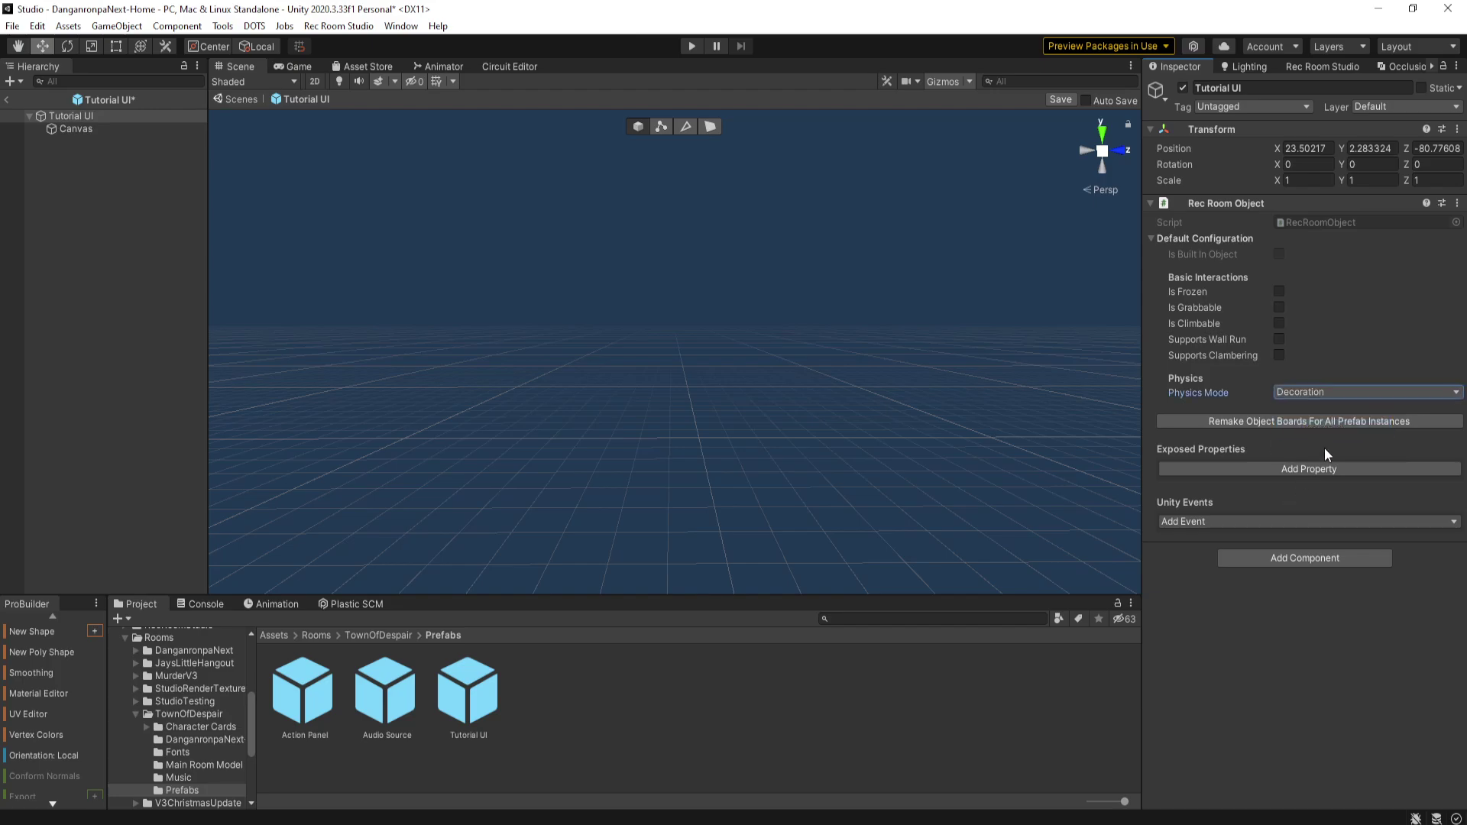
- Add the Rec Room Studio Canvas Interaction component to the Canvas and enable Is Interactable
{"action": "left_click", "coordinate": [164, 130]}
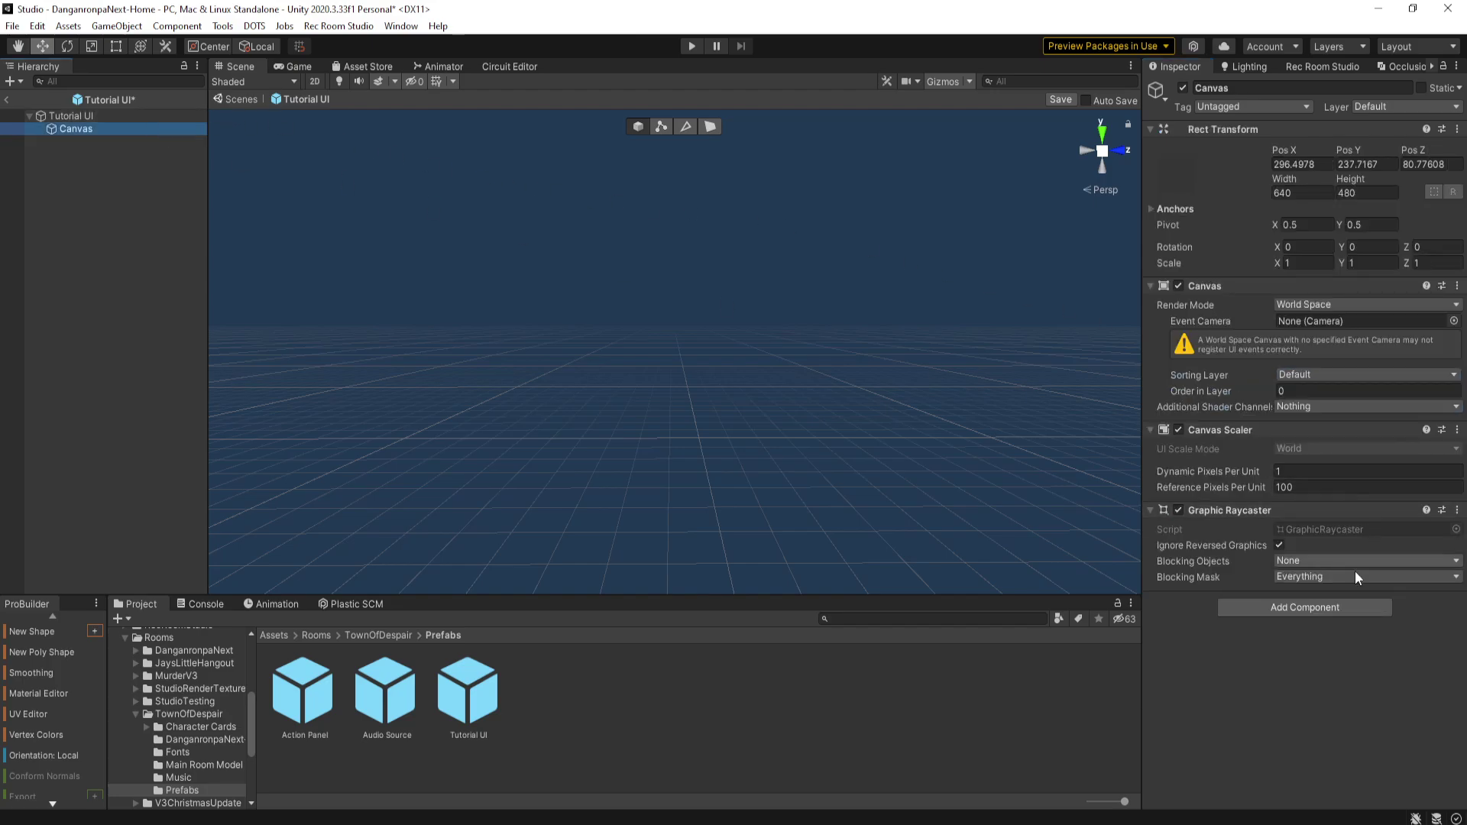
{"action": "left_click", "coordinate": [1316, 606]}
{"action": "left_click", "coordinate": [1310, 639]}
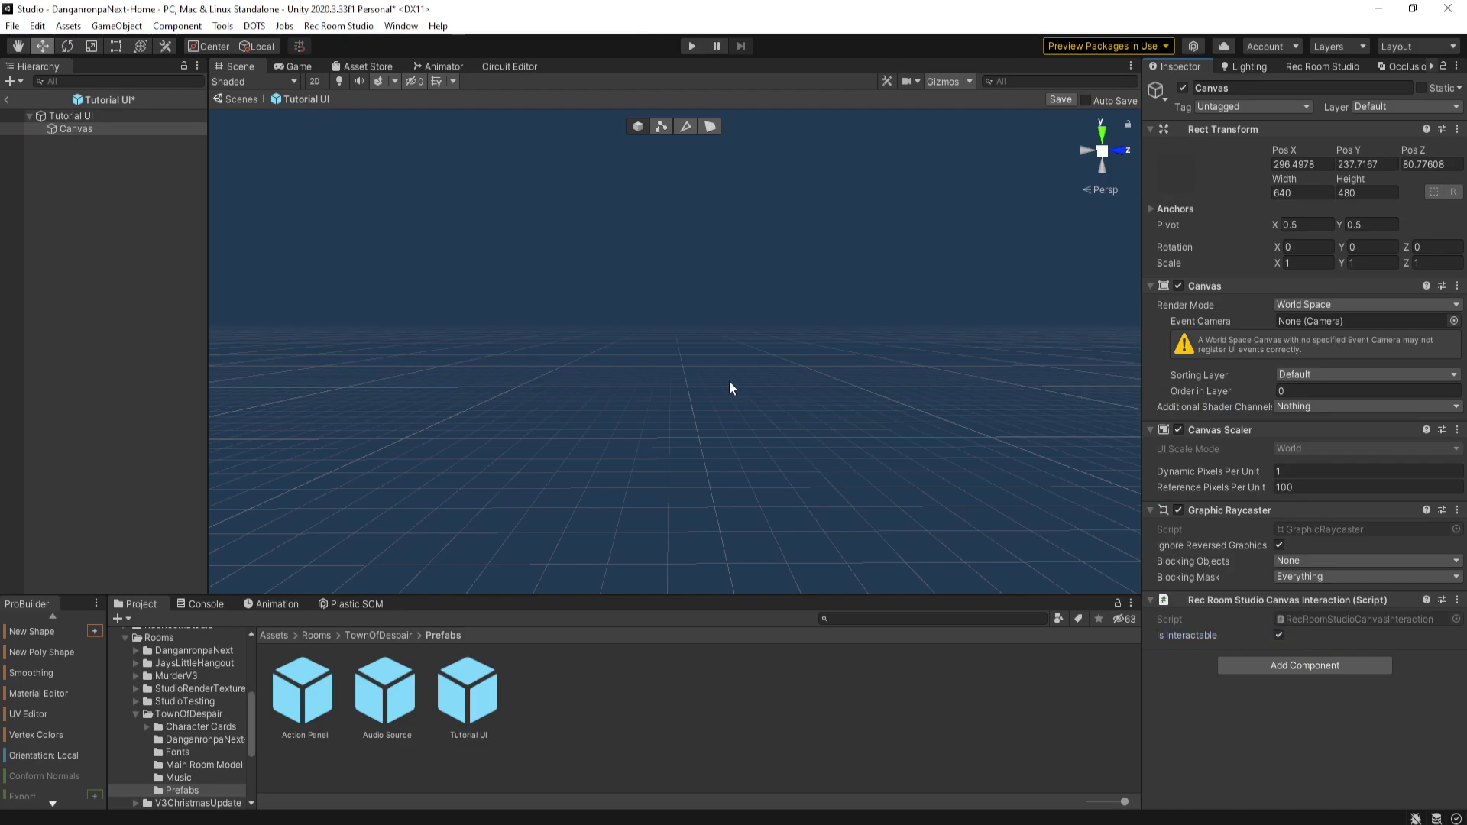
- Show the whole Canvas in the scene from the back in an orthographic view
{"action": "right_click_drag", "start_coordinate": [672, 424], "coordinate": [1051, 340]}
{"action": "left_click_drag", "start_coordinate": [1051, 340], "coordinate": [1083, 292], "text": "alt"}
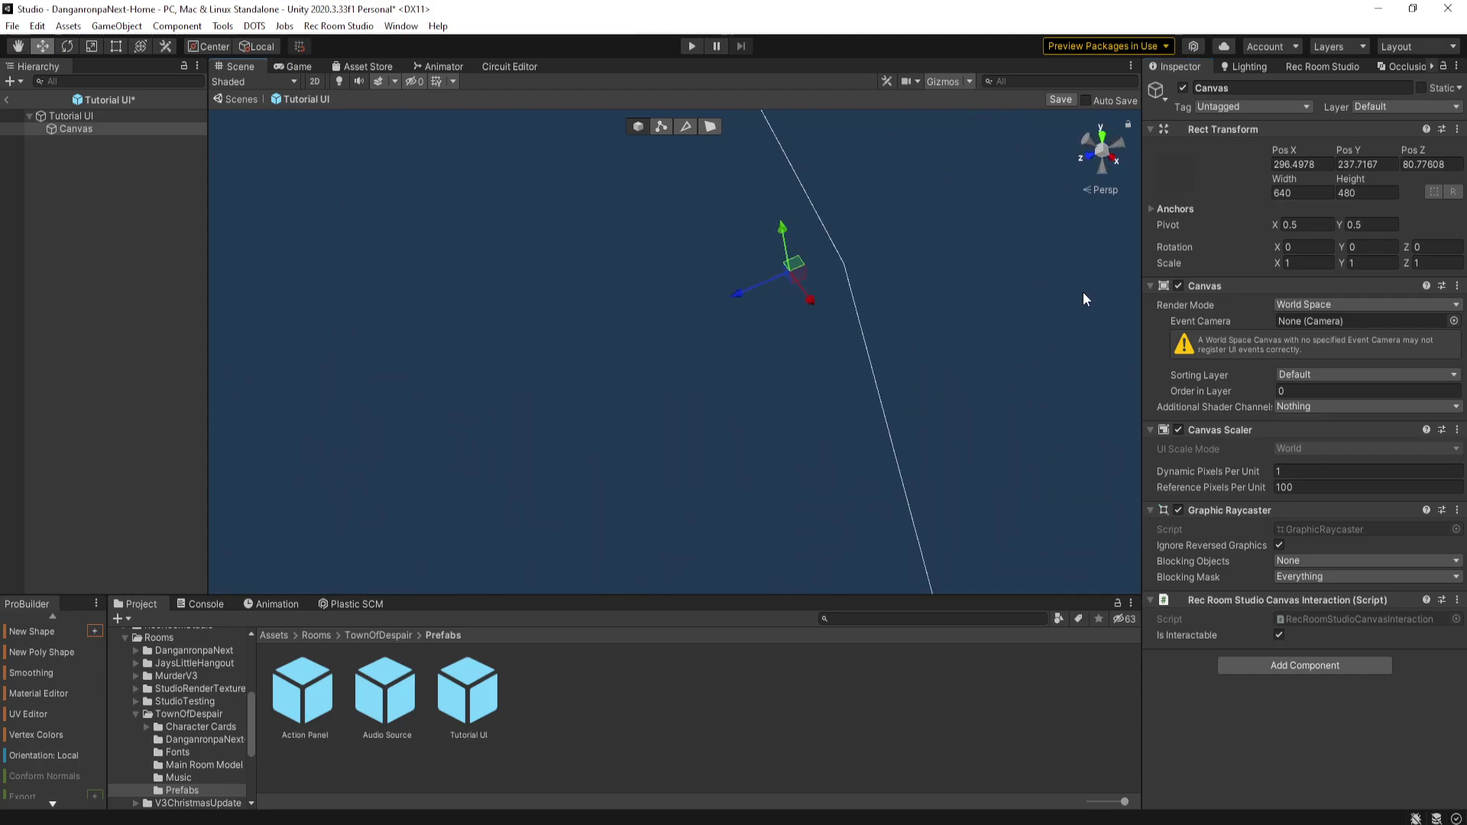
{"action": "left_click", "coordinate": [1117, 154]}
{"action": "left_click", "coordinate": [1102, 190]}
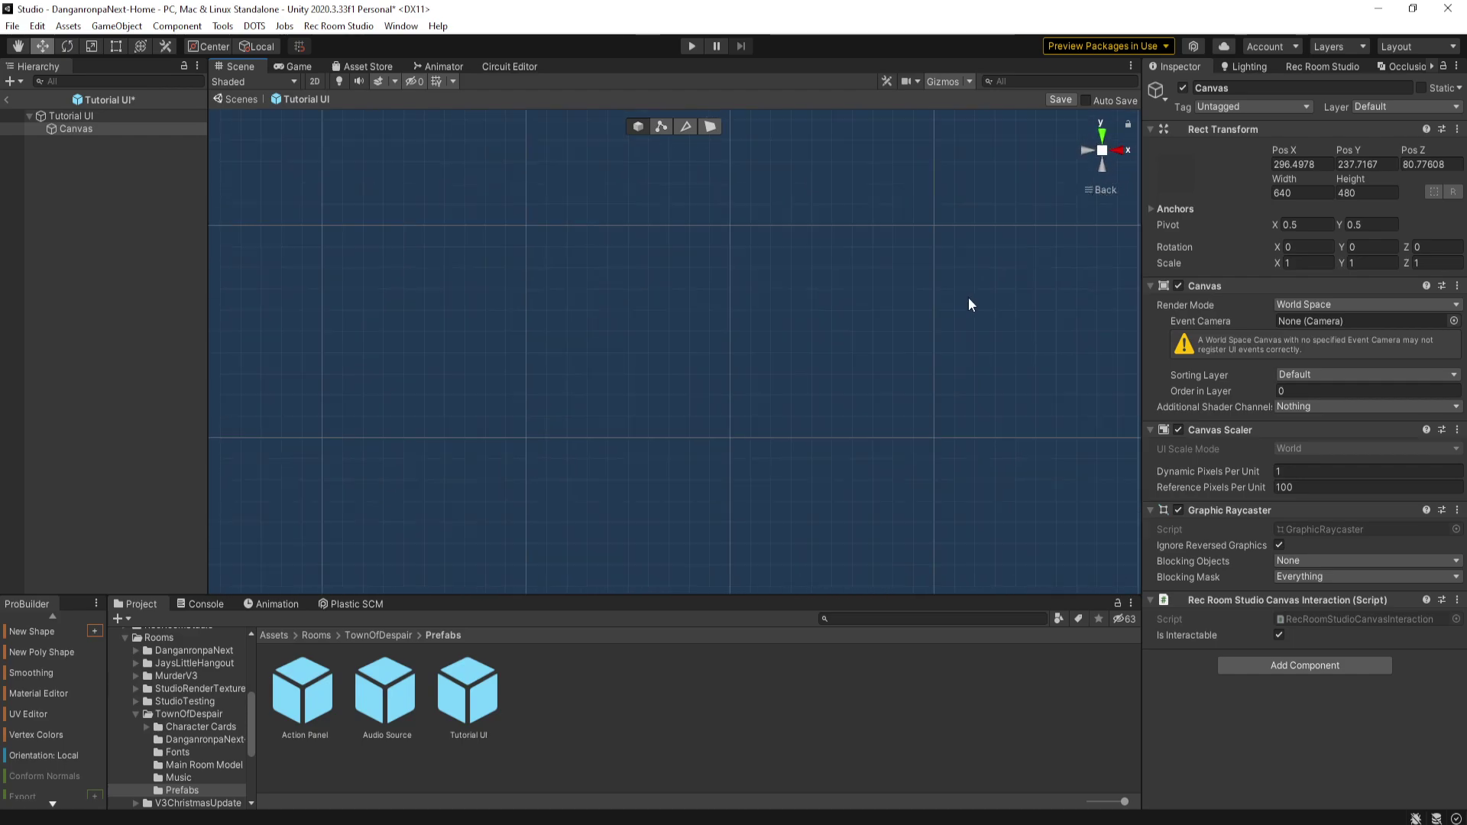
{"action": "scroll", "coordinate": [898, 266], "scroll_direction": "down", "scroll_amount": 1}
{"action": "middle_click_drag", "start_coordinate": [897, 266], "coordinate": [841, 309]}
{"action": "scroll", "coordinate": [829, 323], "scroll_direction": "down", "scroll_amount": 15}
{"action": "scroll", "coordinate": [915, 264], "scroll_direction": "up", "scroll_amount": 10}
{"action": "middle_click_drag", "start_coordinate": [915, 264], "coordinate": [694, 486]}
{"action": "scroll", "coordinate": [800, 313], "scroll_direction": "down", "scroll_amount": 6}
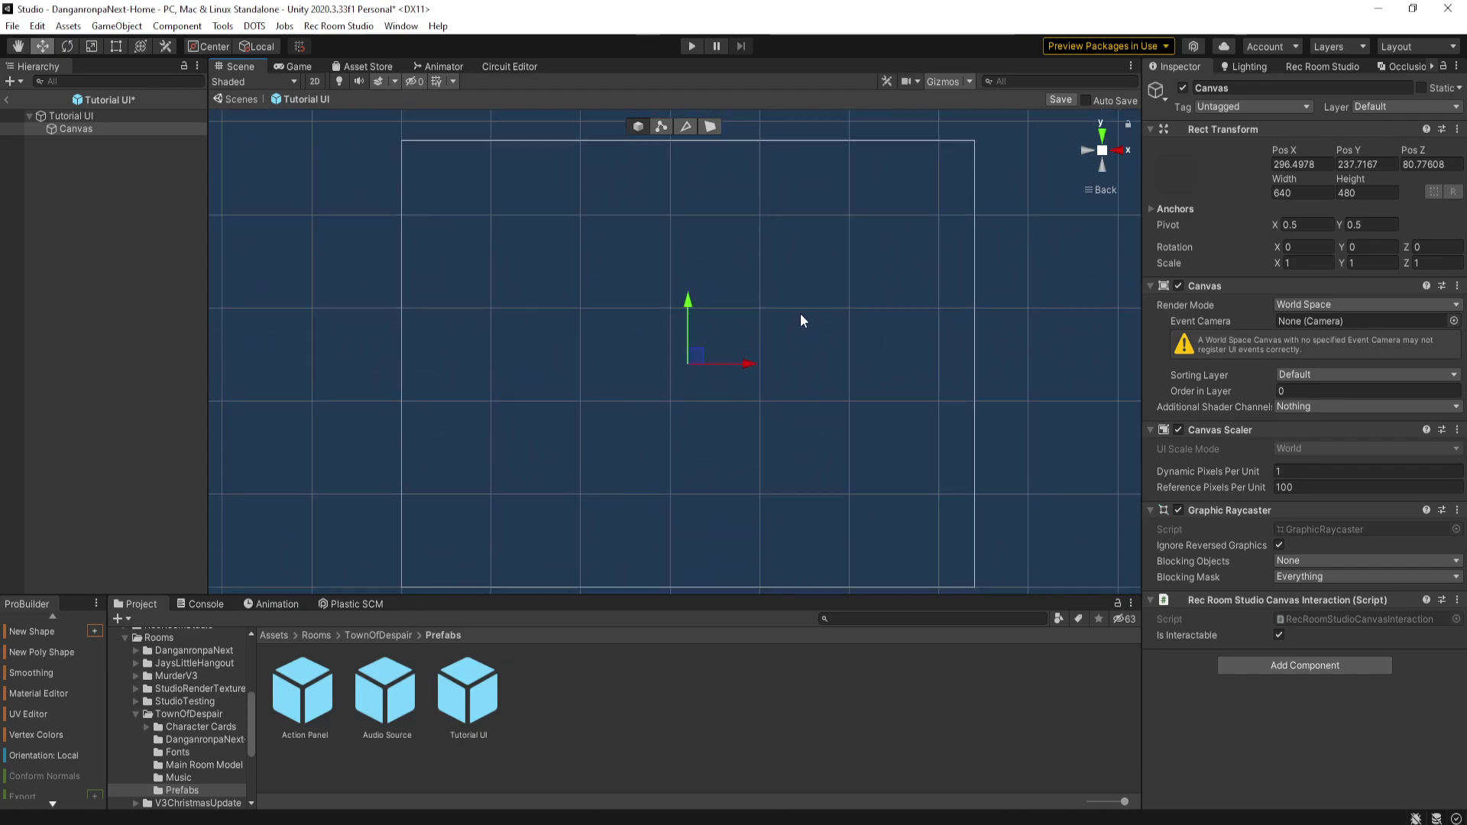
{"action": "left_click", "coordinate": [1106, 191]}
{"action": "left_click", "coordinate": [1106, 191]}
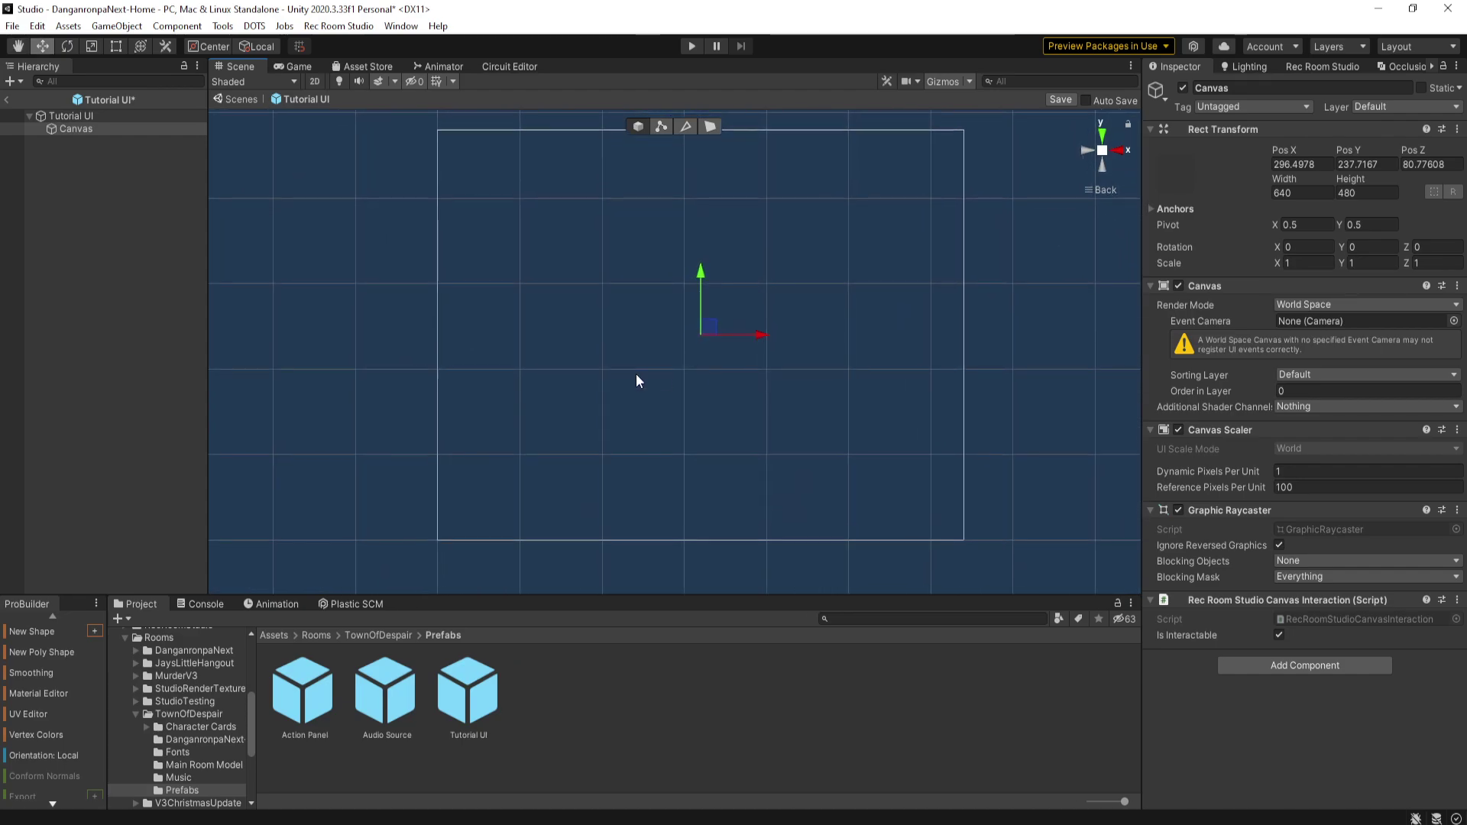
- Add a Button - TextMeshPro element to the Canvas and check its text direction from the front and back views
{"action": "right_click", "coordinate": [102, 127]}
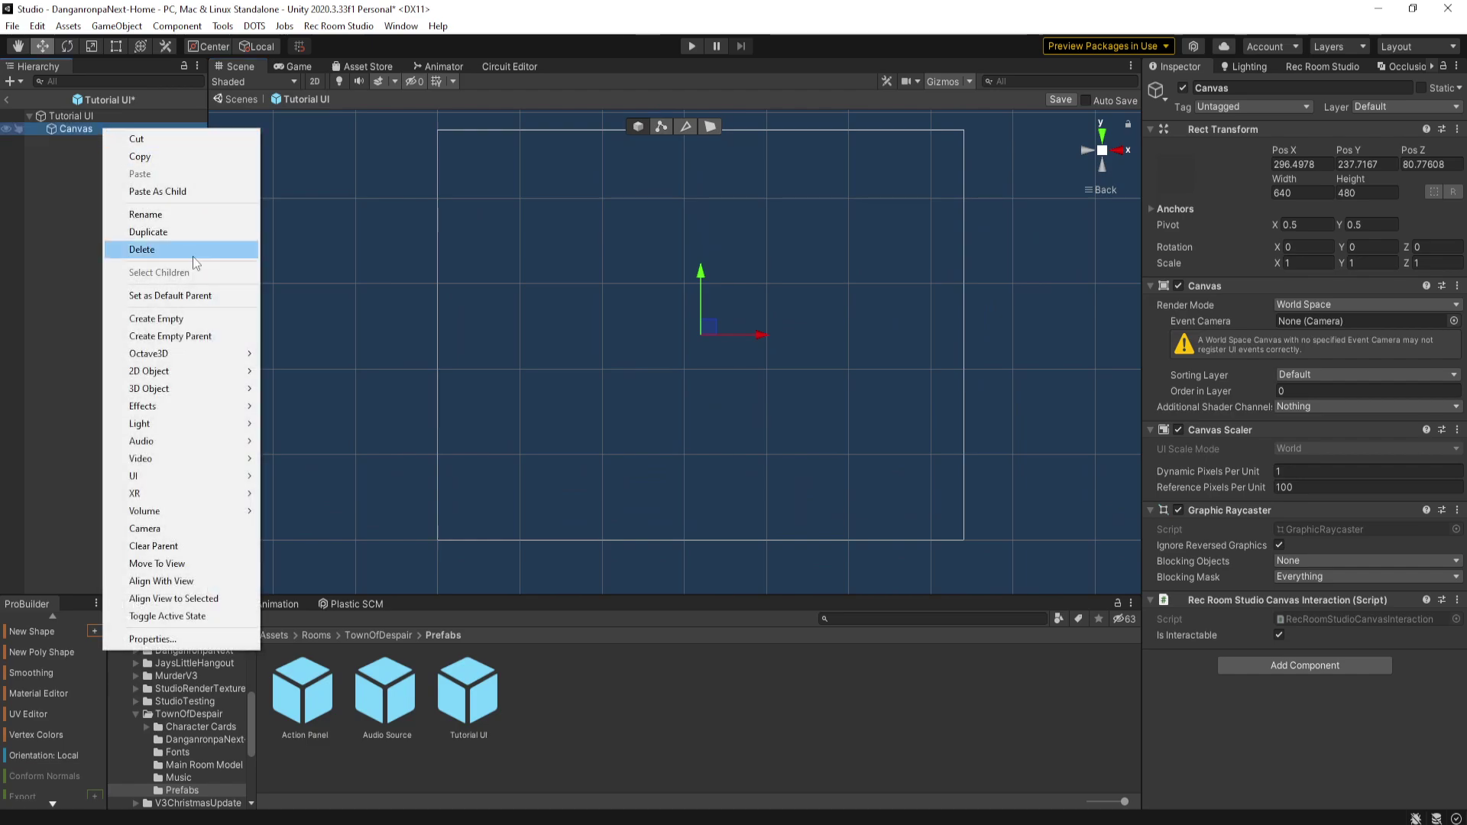
{"action": "mouse_move", "coordinate": [177, 476]}
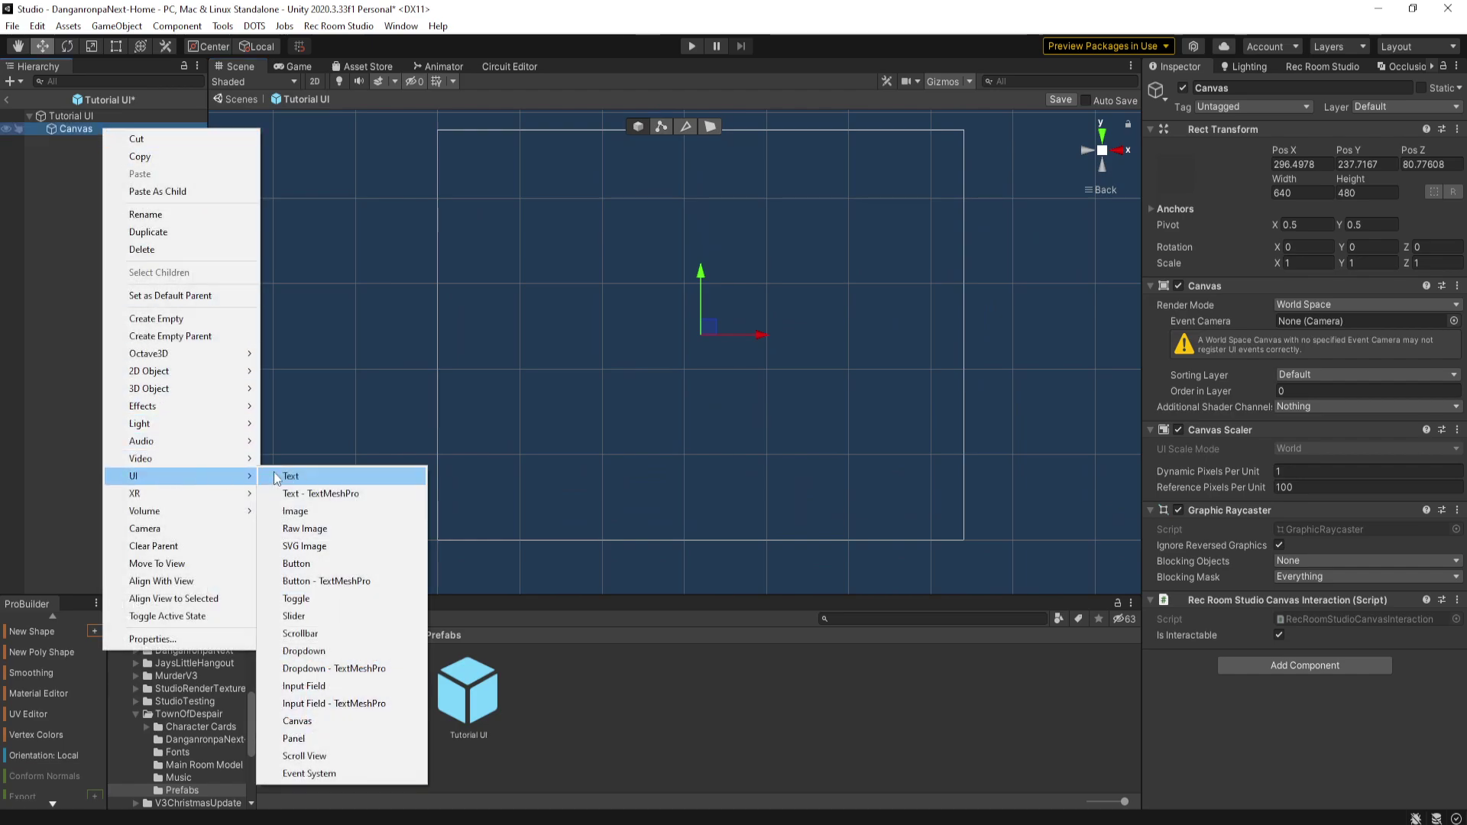
{"action": "left_click", "coordinate": [320, 580]}
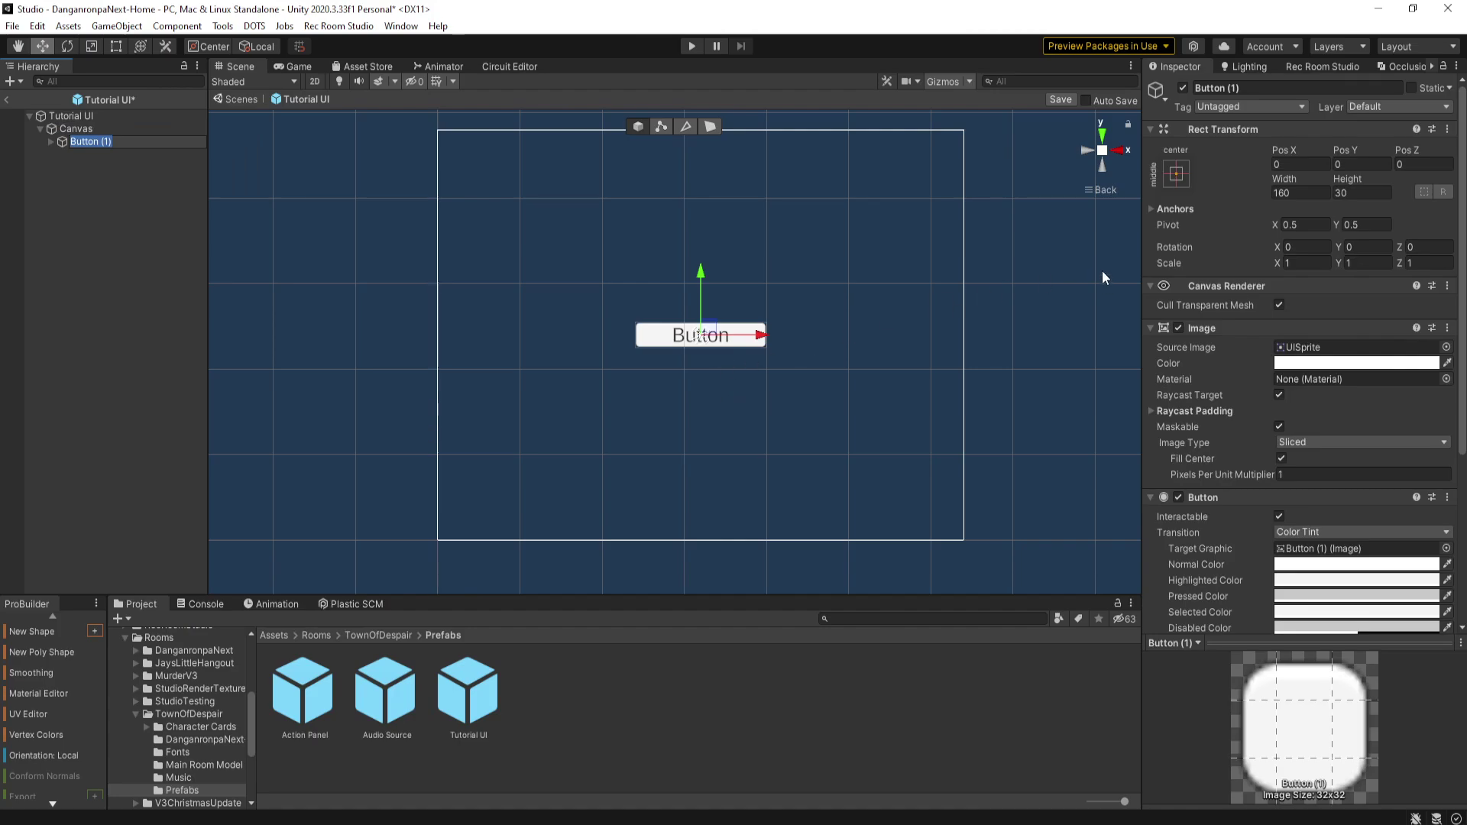
{"action": "left_click", "coordinate": [1087, 152]}
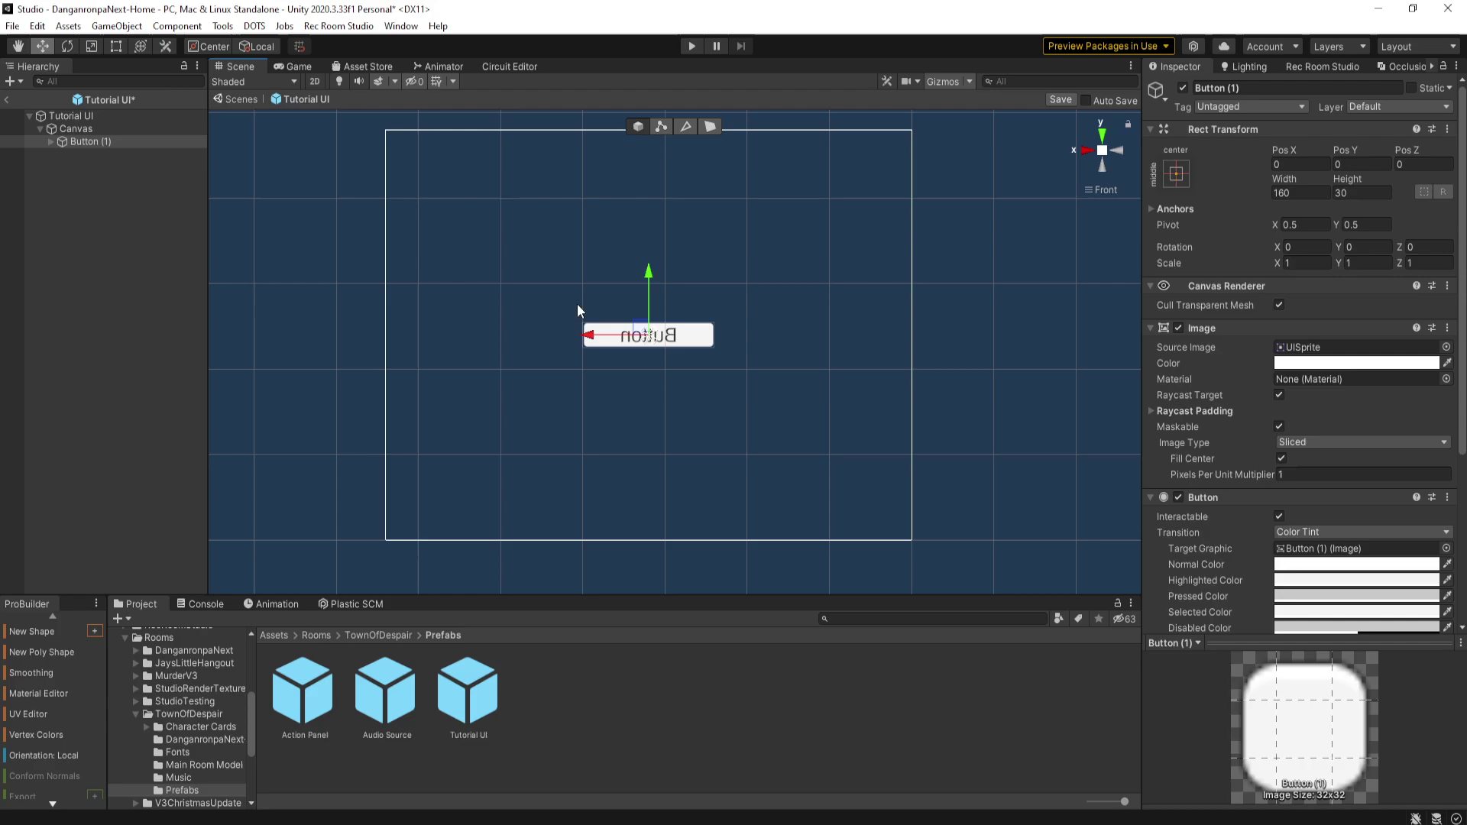
{"action": "left_click", "coordinate": [1087, 152]}
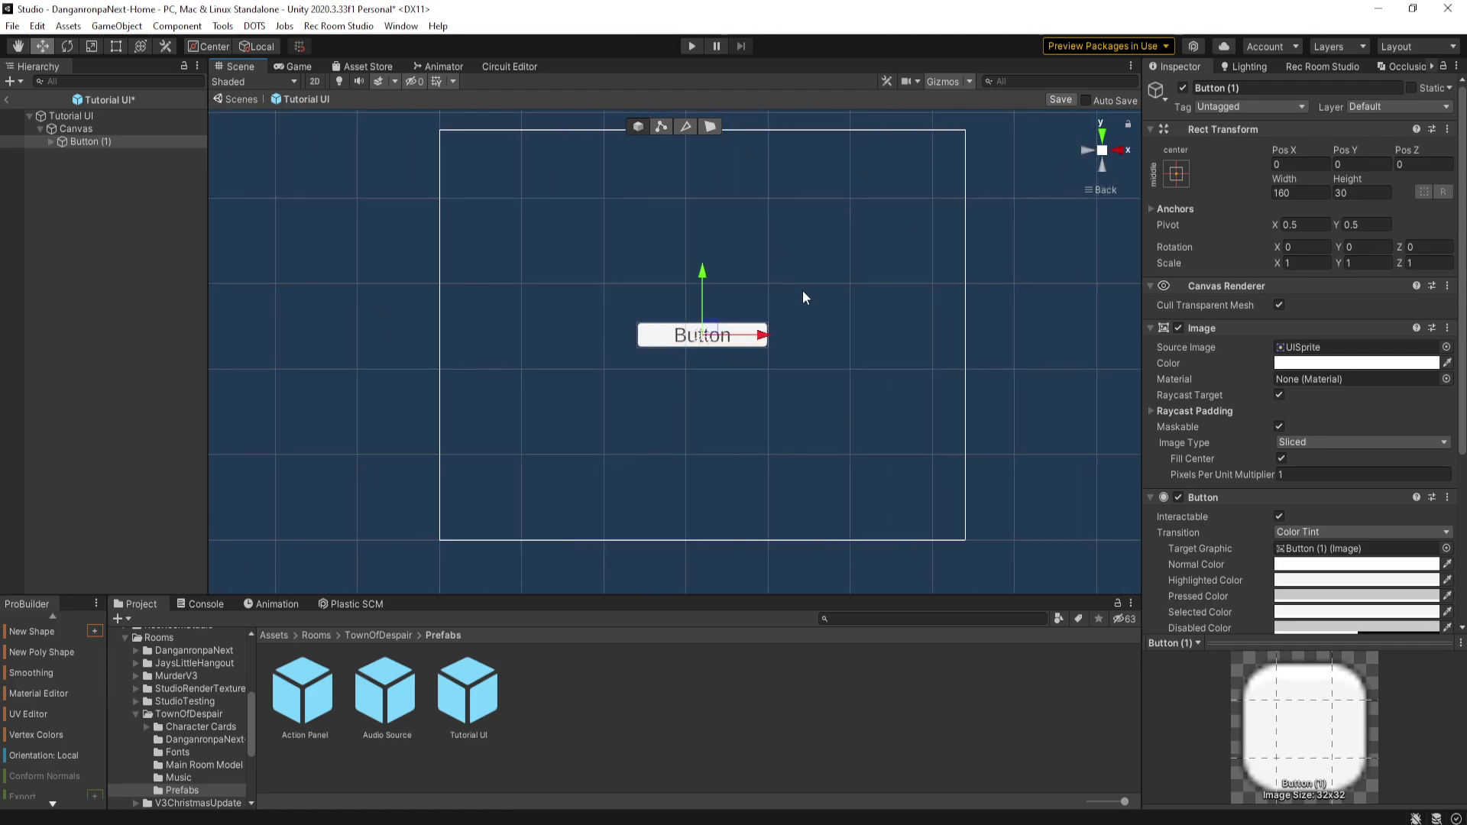
{"action": "middle_click_drag", "start_coordinate": [887, 276], "coordinate": [873, 288]}
- Set the button's Source Image to the Luz 1 card from the TOH folder inside TownOfDespair's Character Cards
{"action": "scroll", "coordinate": [1252, 331], "scroll_direction": "down", "scroll_amount": 5}
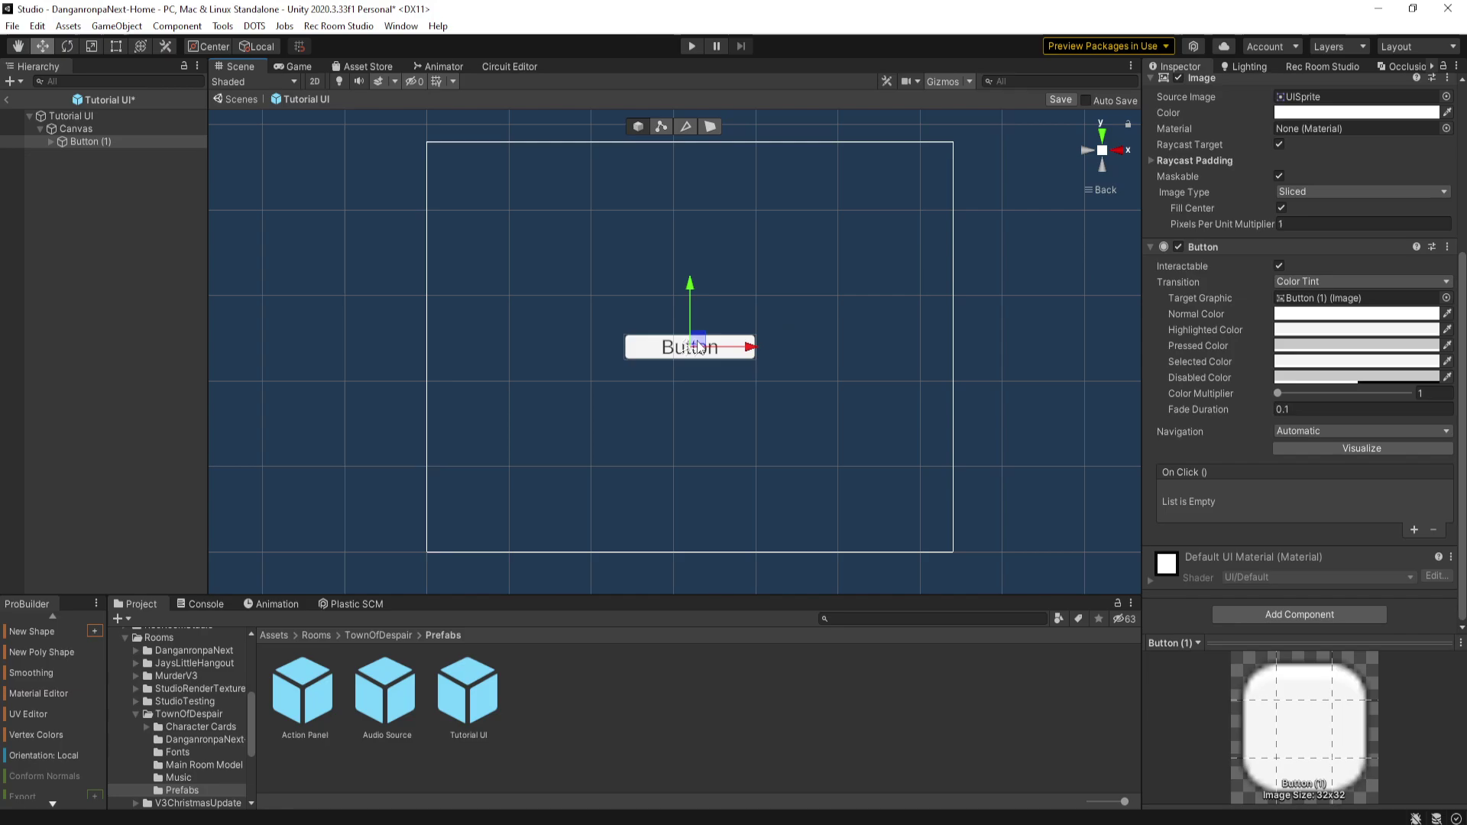
{"action": "scroll", "coordinate": [1410, 301], "scroll_direction": "up", "scroll_amount": 5}
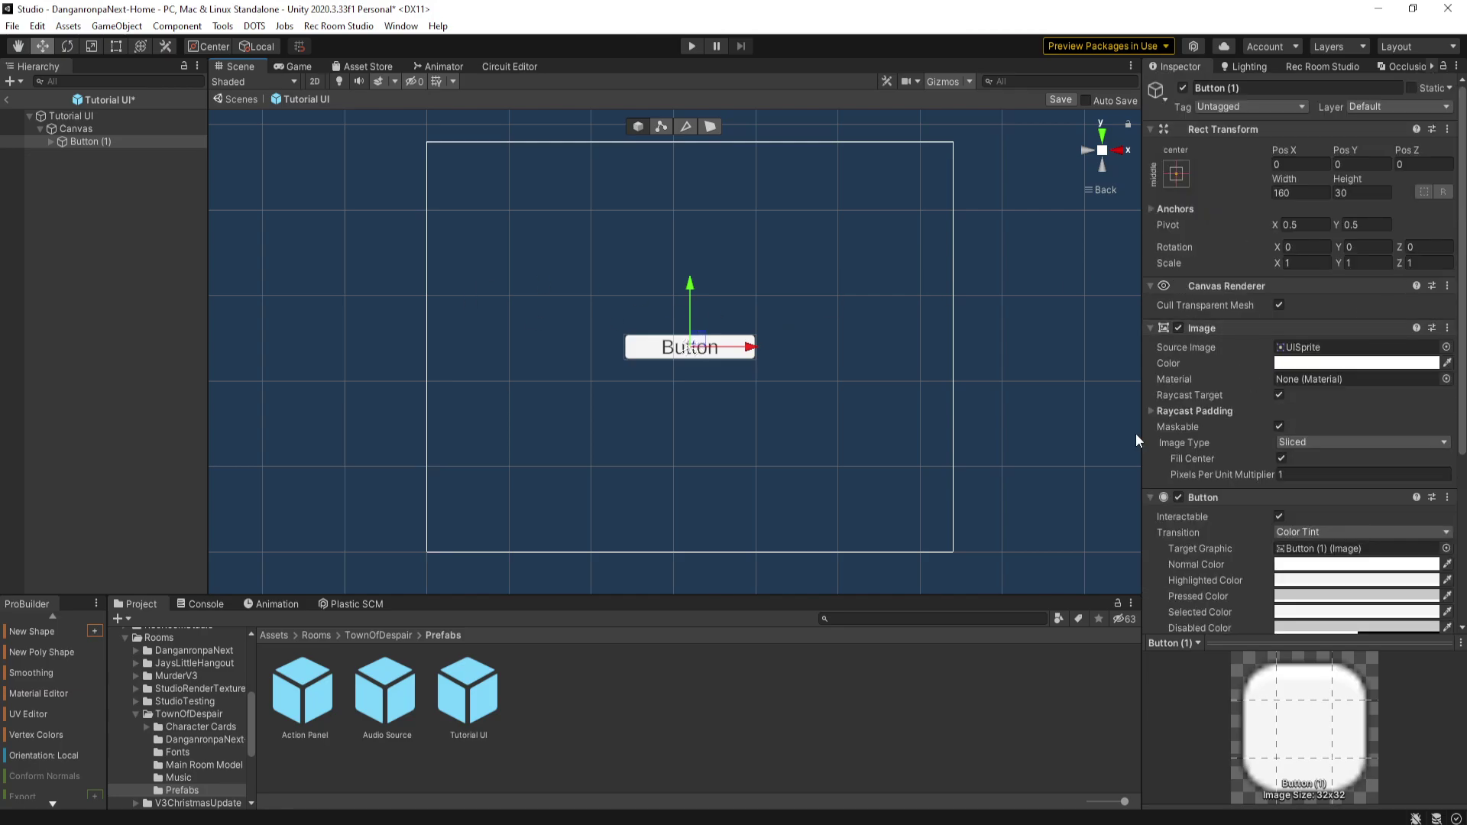
{"action": "left_click", "coordinate": [379, 635]}
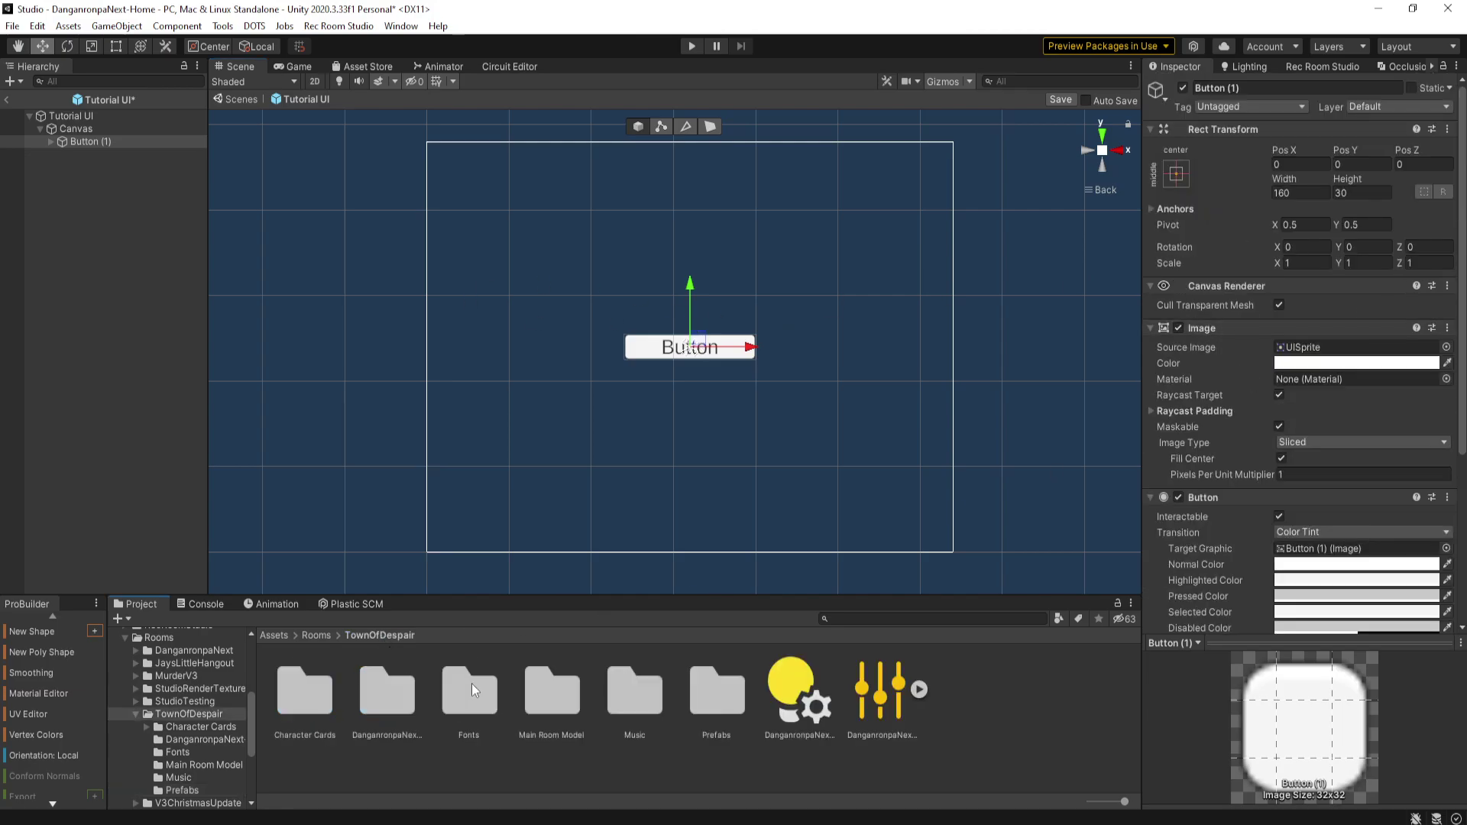
{"action": "double_click", "coordinate": [297, 690]}
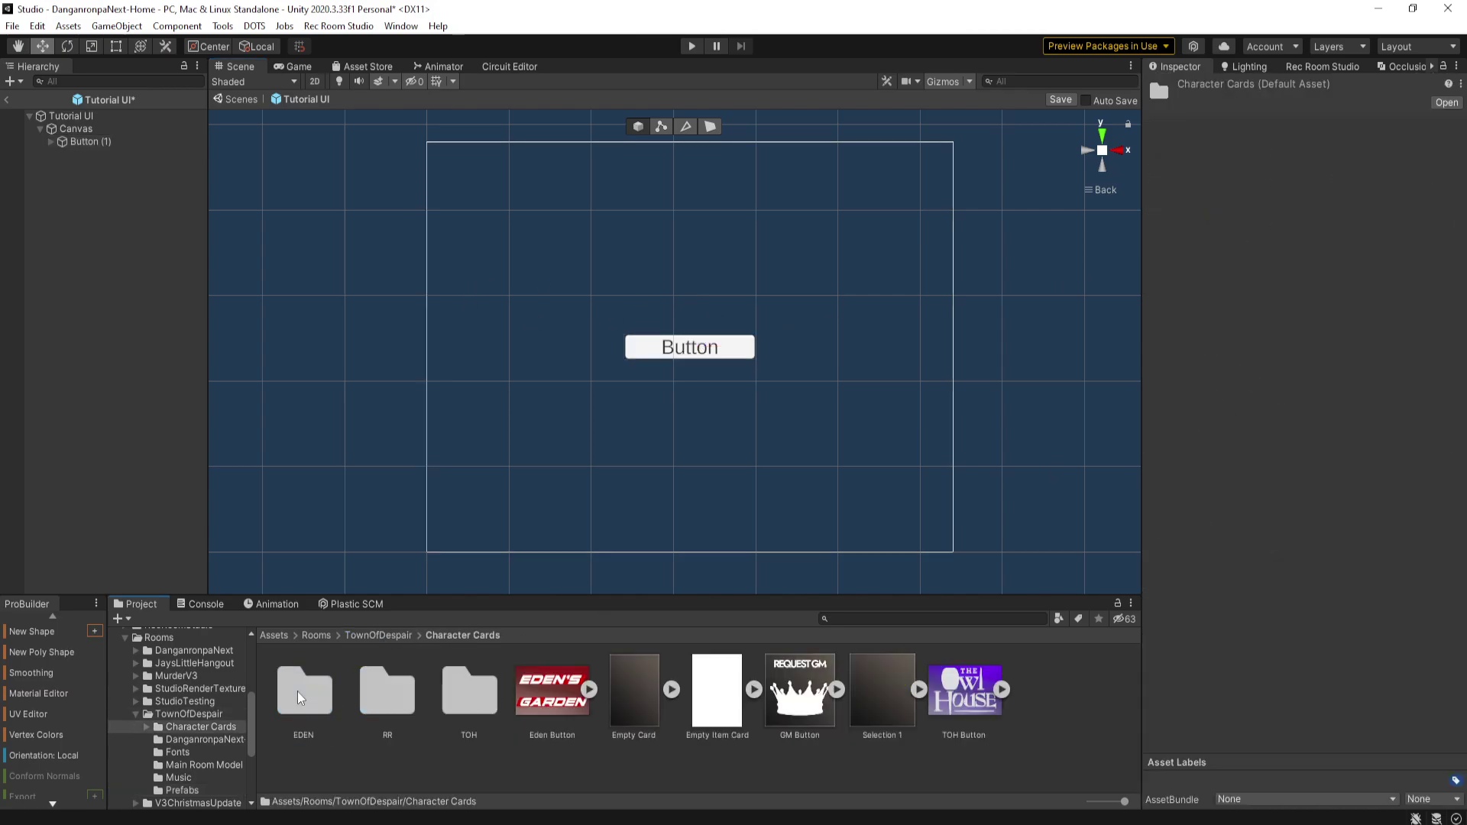
{"action": "left_click", "coordinate": [690, 350]}
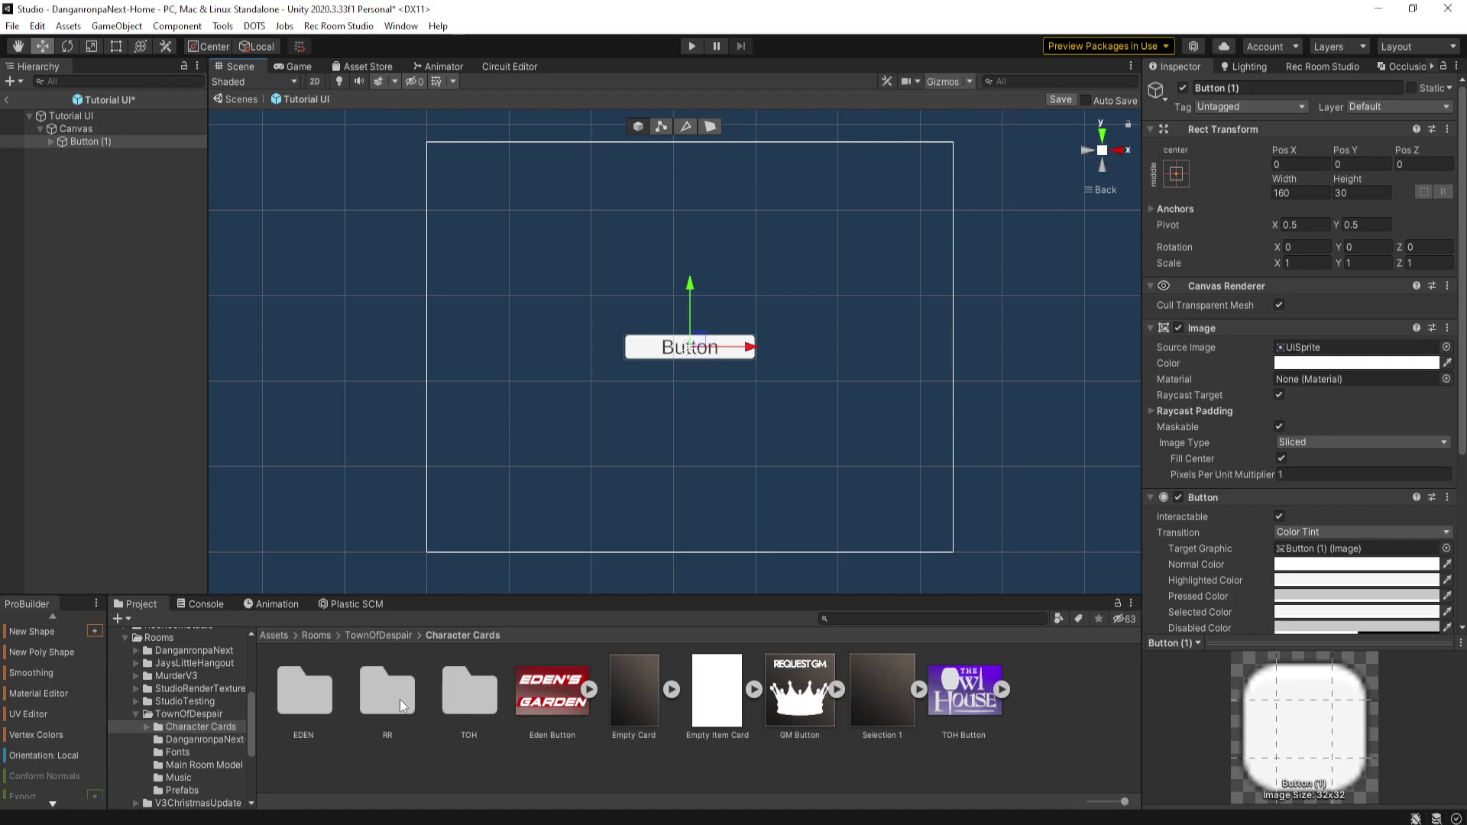
{"action": "double_click", "coordinate": [459, 696]}
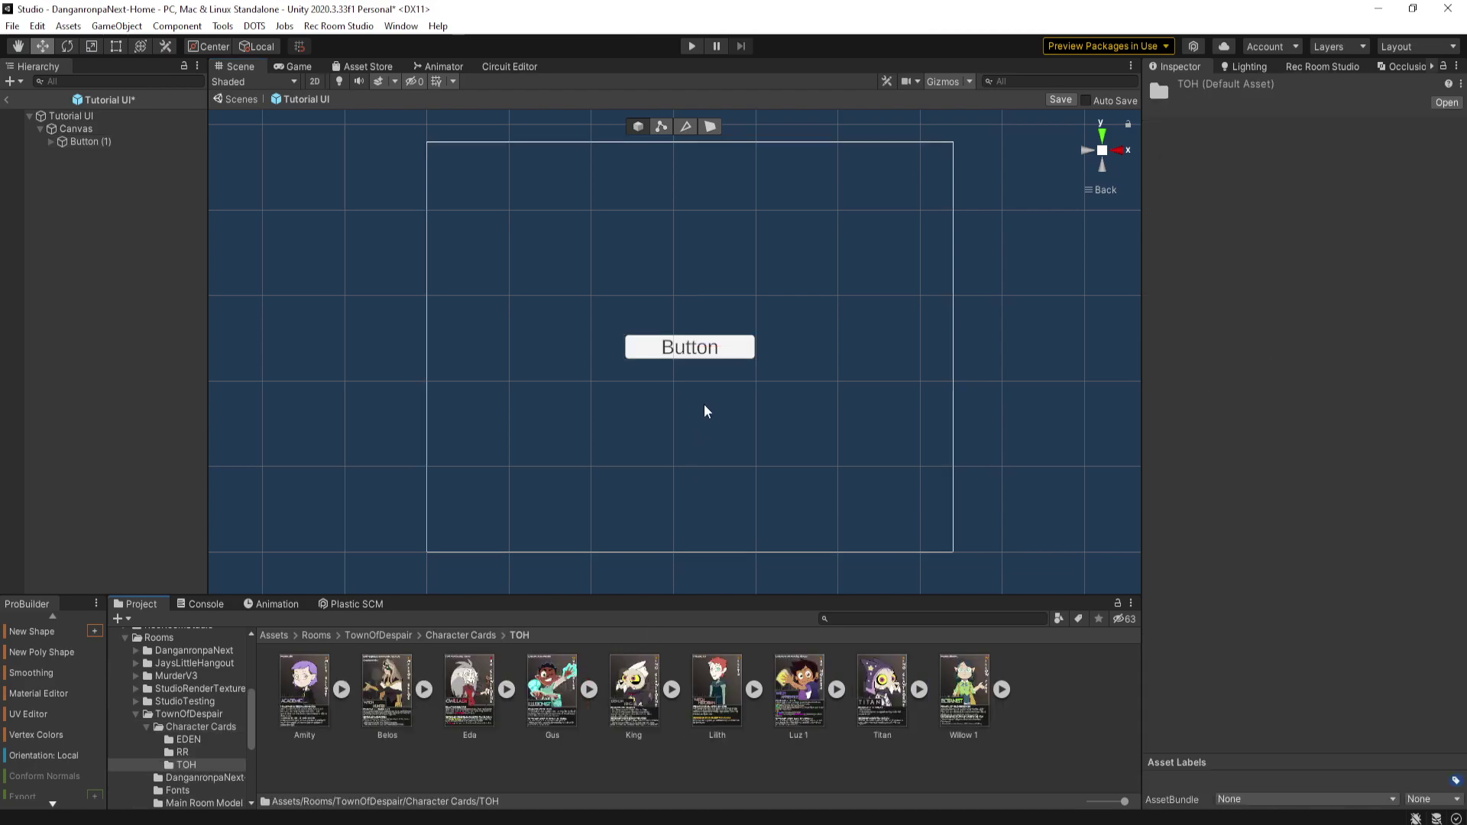
{"action": "left_click", "coordinate": [697, 350]}
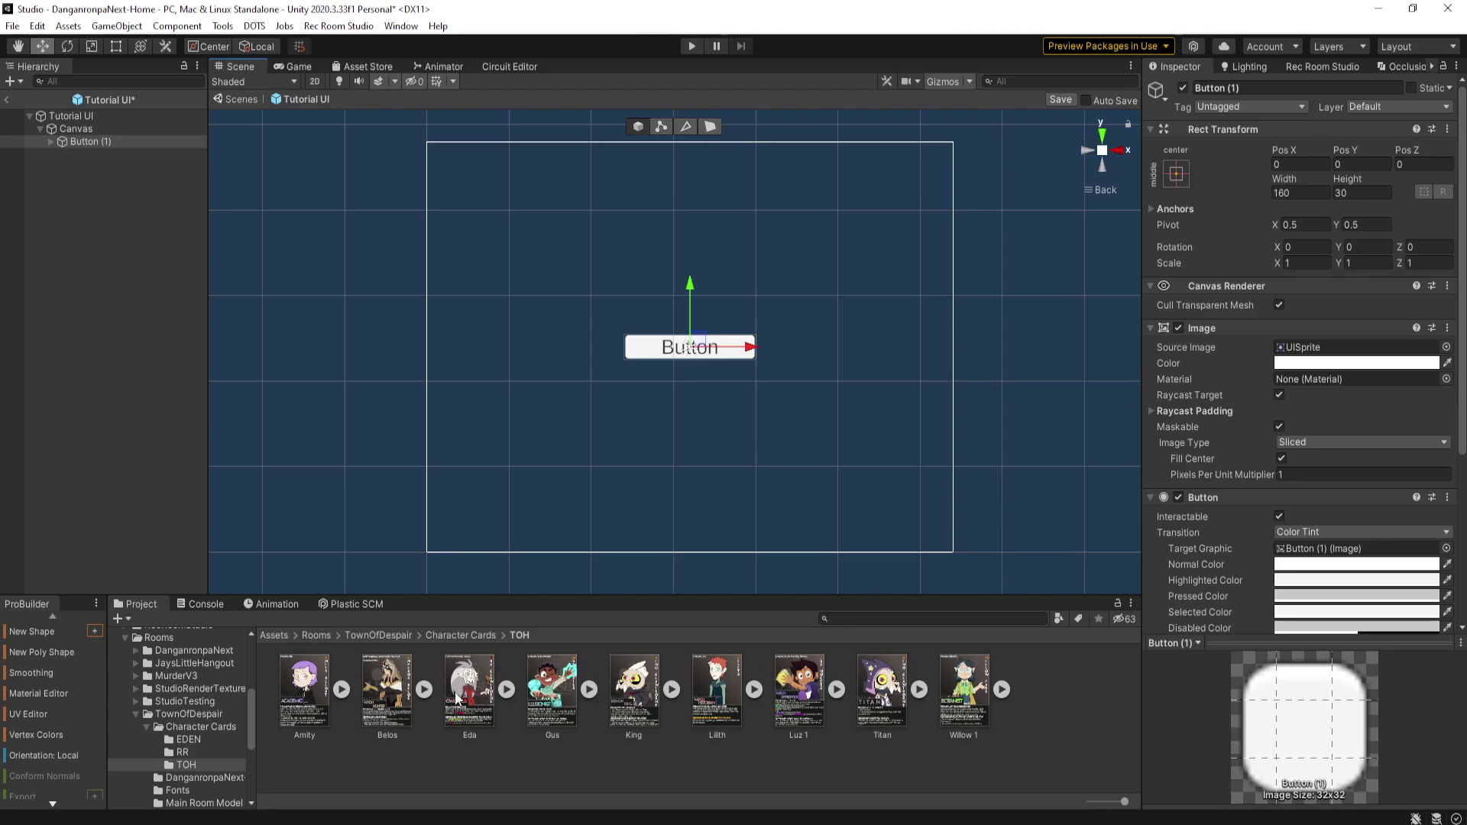
{"action": "left_click_drag", "start_coordinate": [799, 692], "coordinate": [1329, 346]}
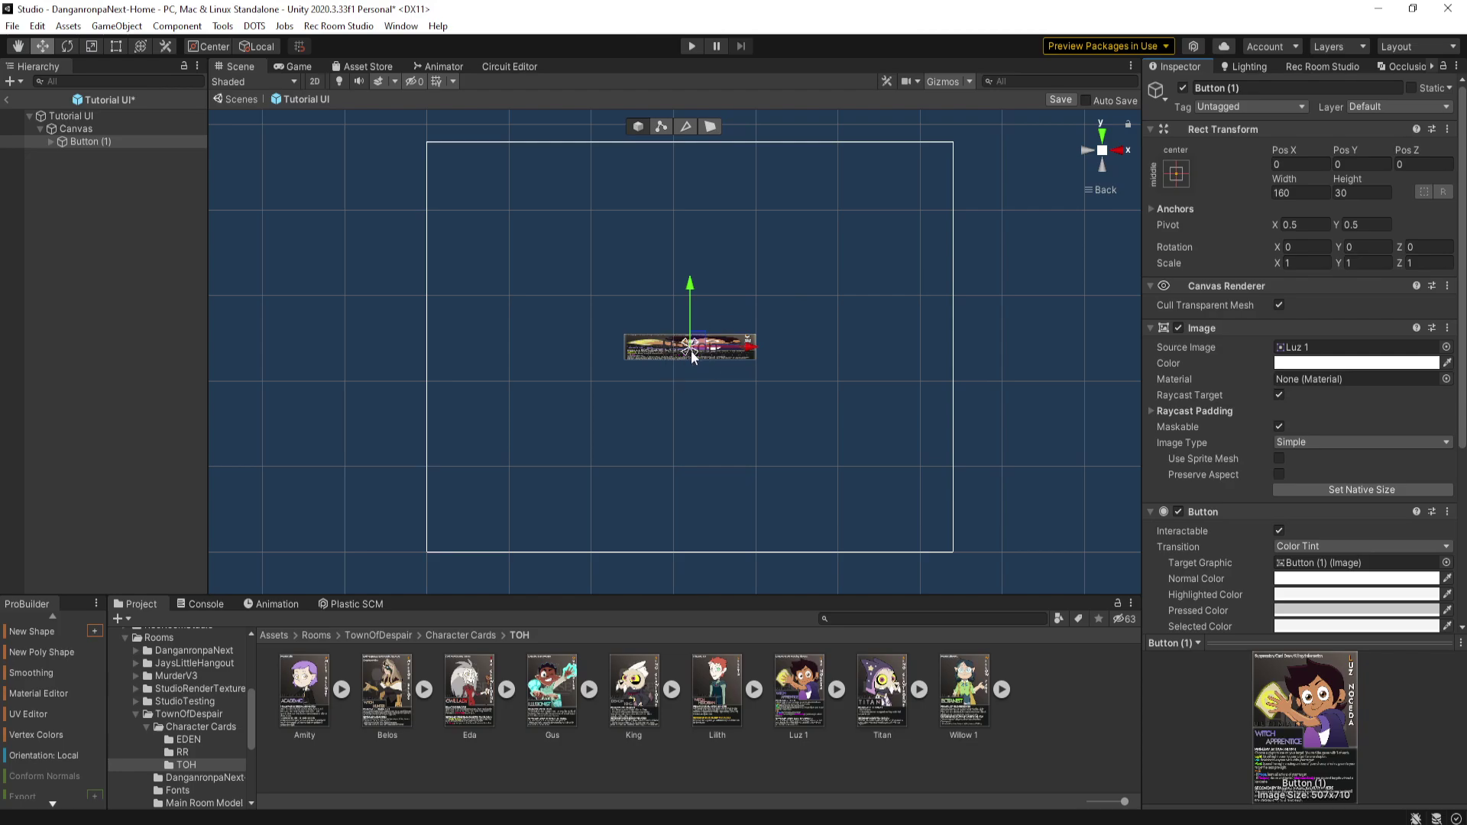
- Set the button image to its native size and scale it uniformly to about 0.35 so it fits inside the Canvas
{"action": "left_click", "coordinate": [1361, 490]}
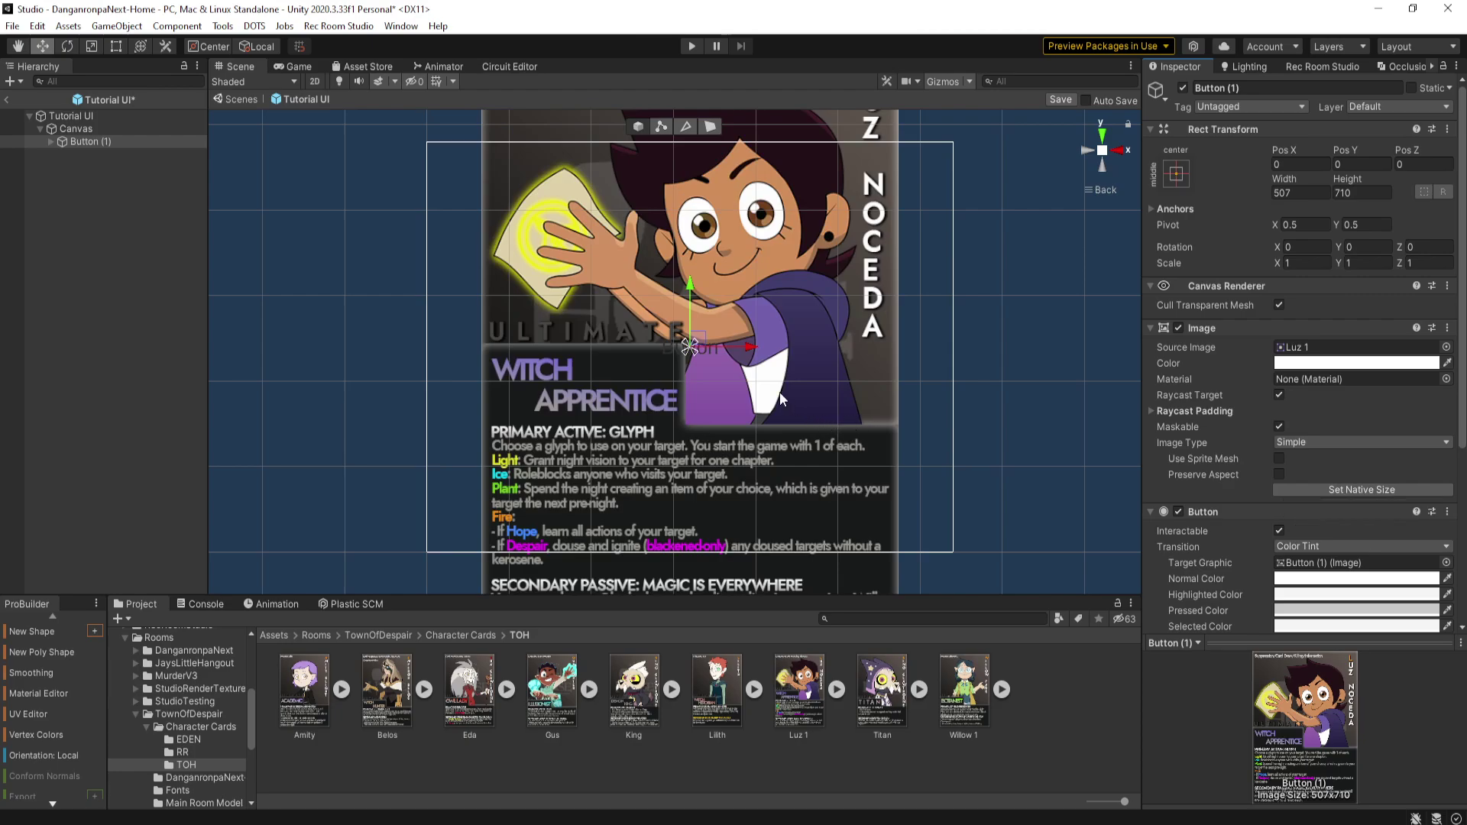
{"action": "key", "text": "r"}
{"action": "left_click_drag", "start_coordinate": [701, 351], "coordinate": [685, 397]}
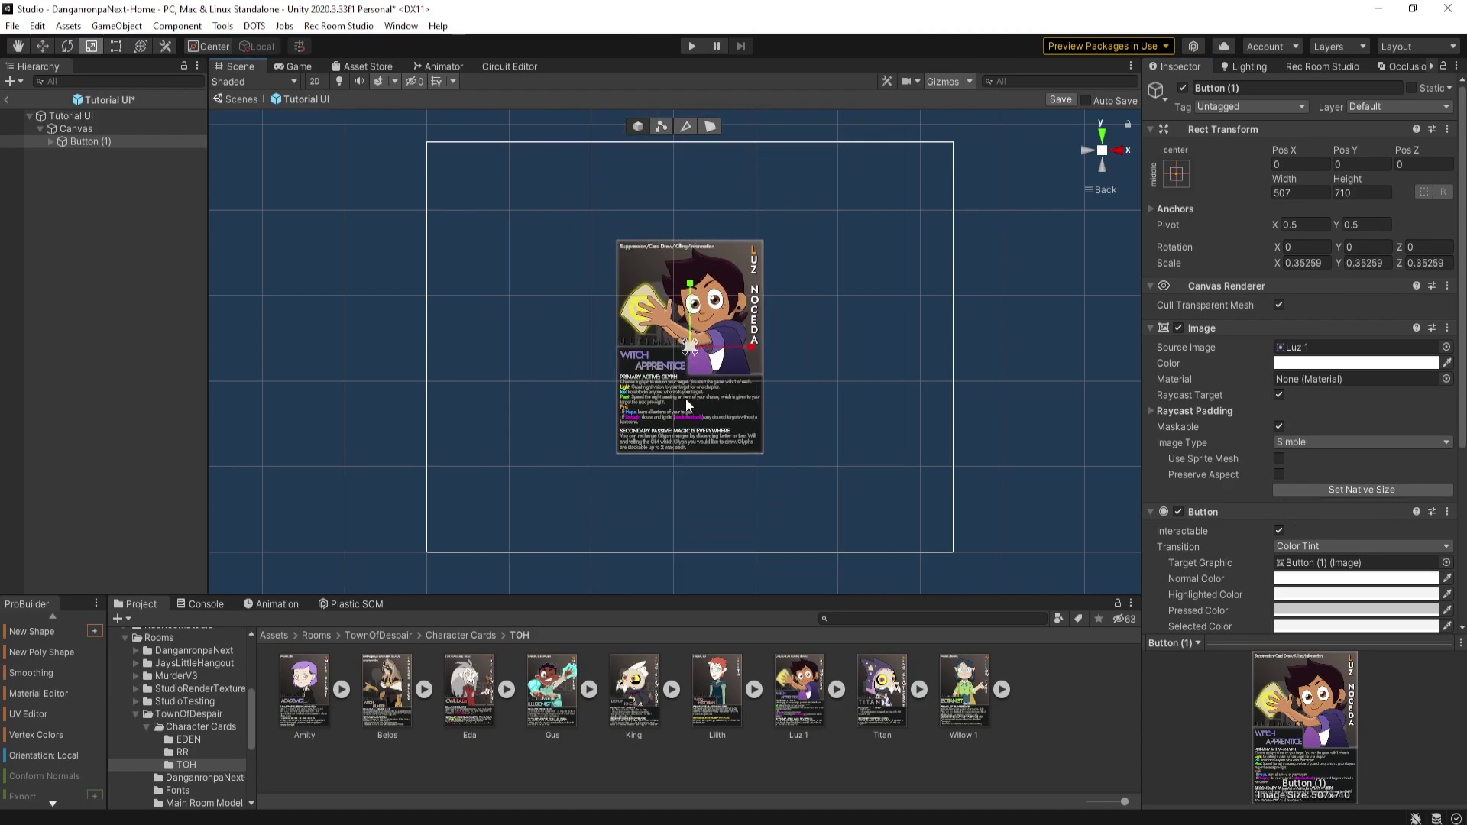
- Delete the Text (TMP) child of the button
{"action": "left_click", "coordinate": [50, 142]}
{"action": "left_click", "coordinate": [90, 154]}
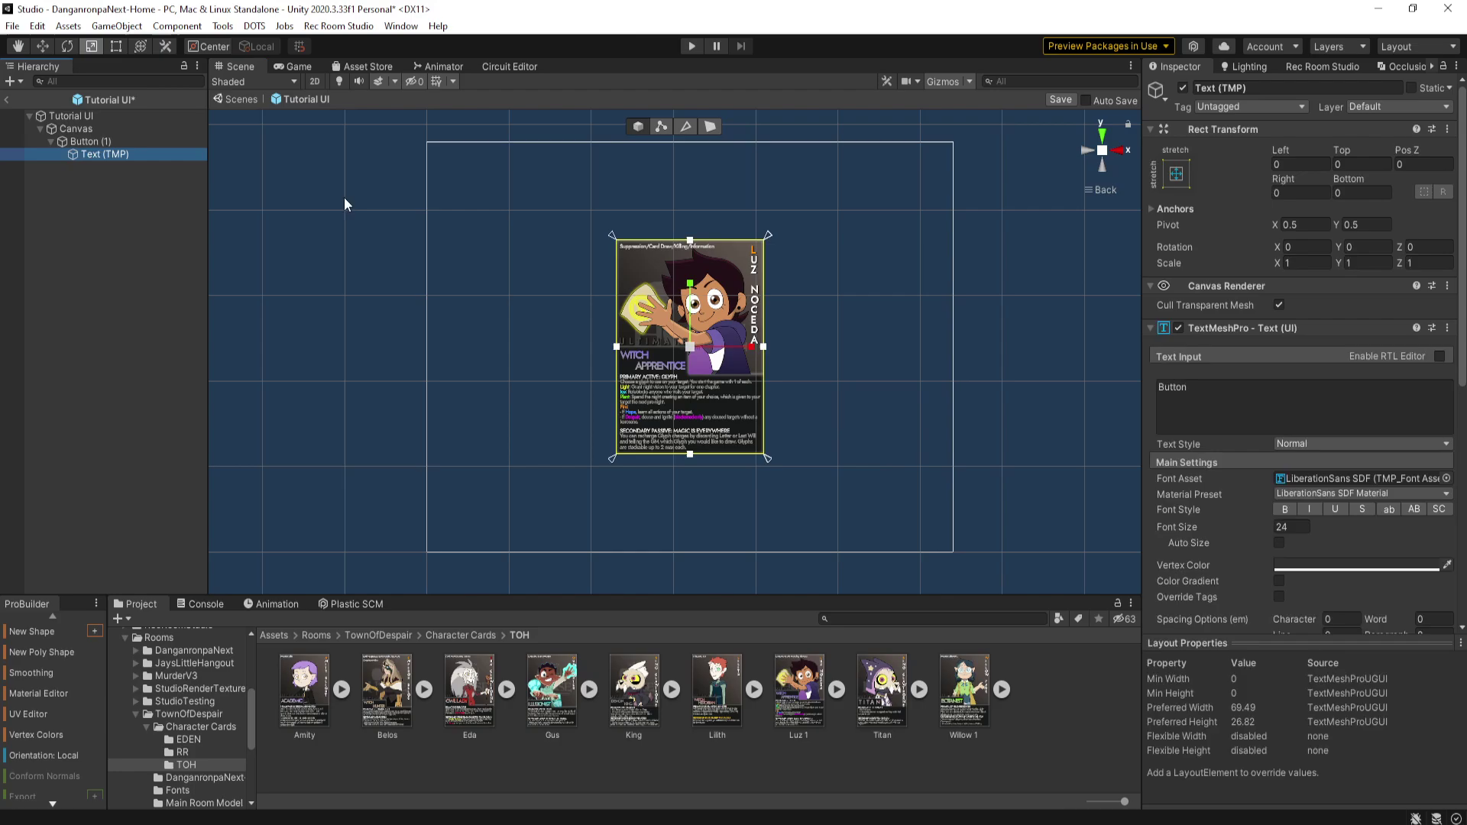
{"action": "key", "text": "Delete"}
- Rename the Button (1) object to Button
{"action": "left_click", "coordinate": [108, 140]}
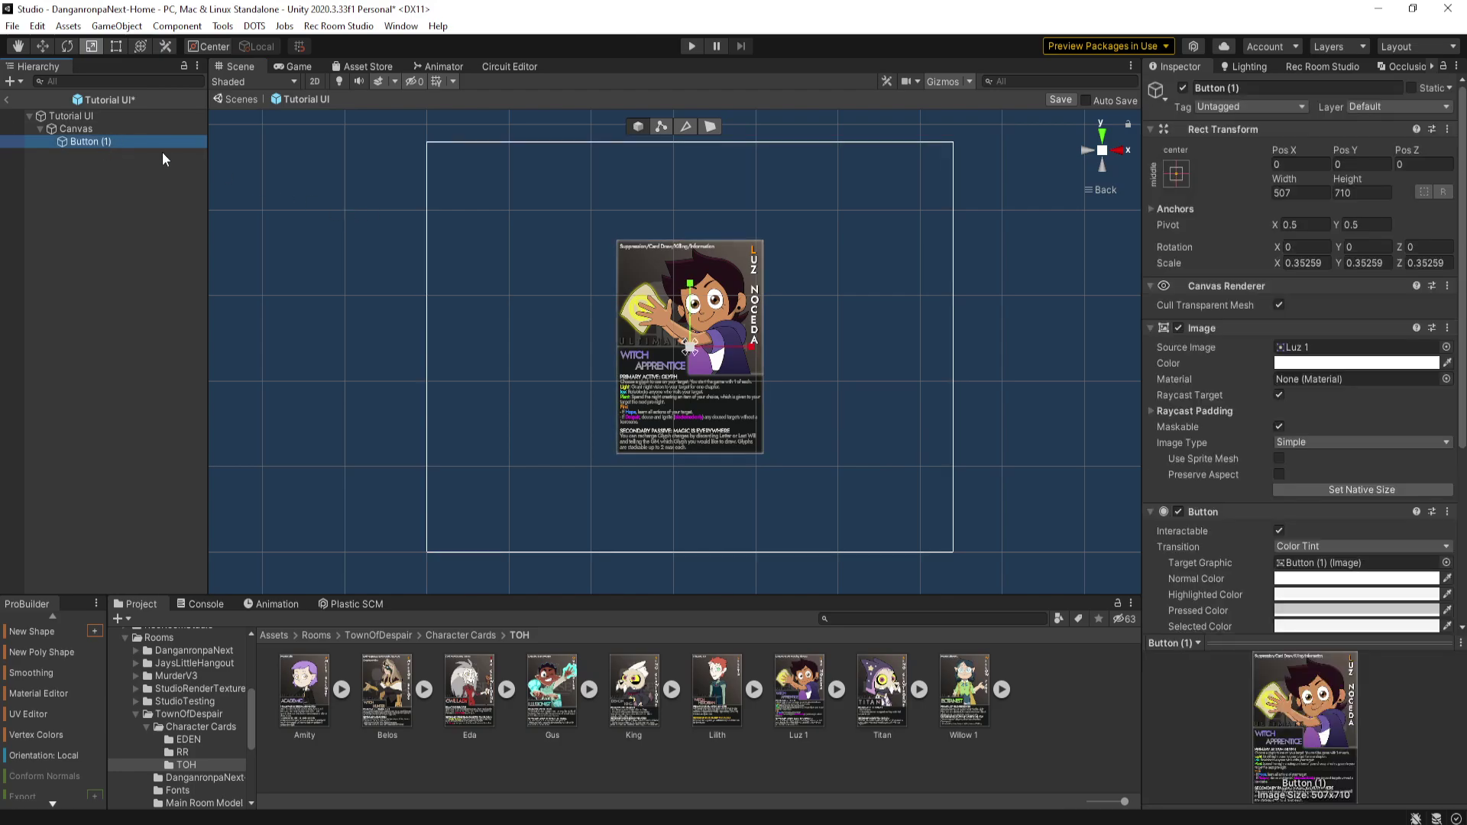
{"action": "left_click", "coordinate": [1250, 88]}
{"action": "key", "text": "BackSpace"}
{"action": "key", "text": "BackSpace"}
{"action": "key", "text": "BackSpace"}
{"action": "key", "text": "BackSpace"}
{"action": "key", "text": "Return"}
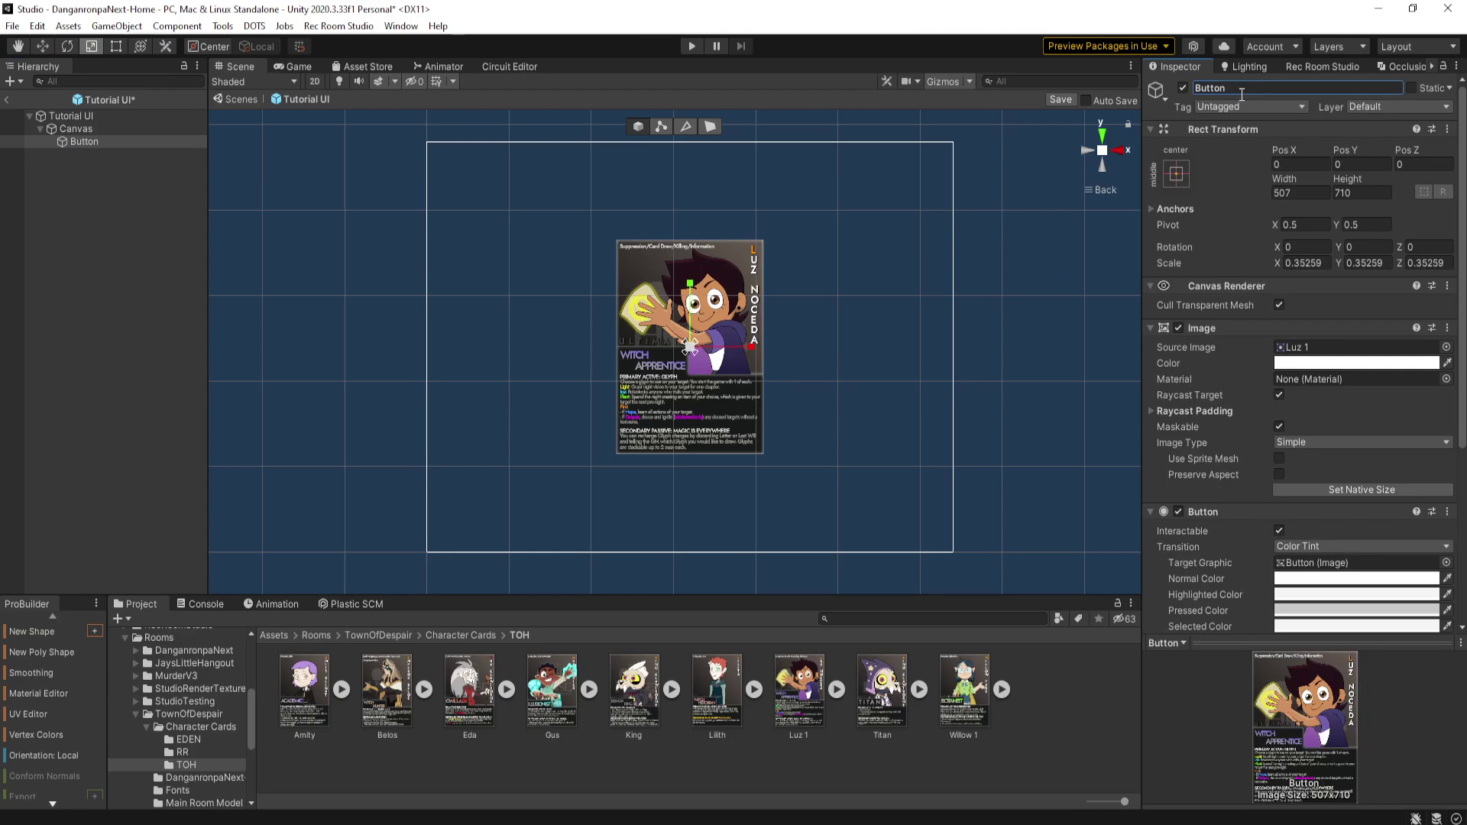
{"action": "key", "text": "w"}
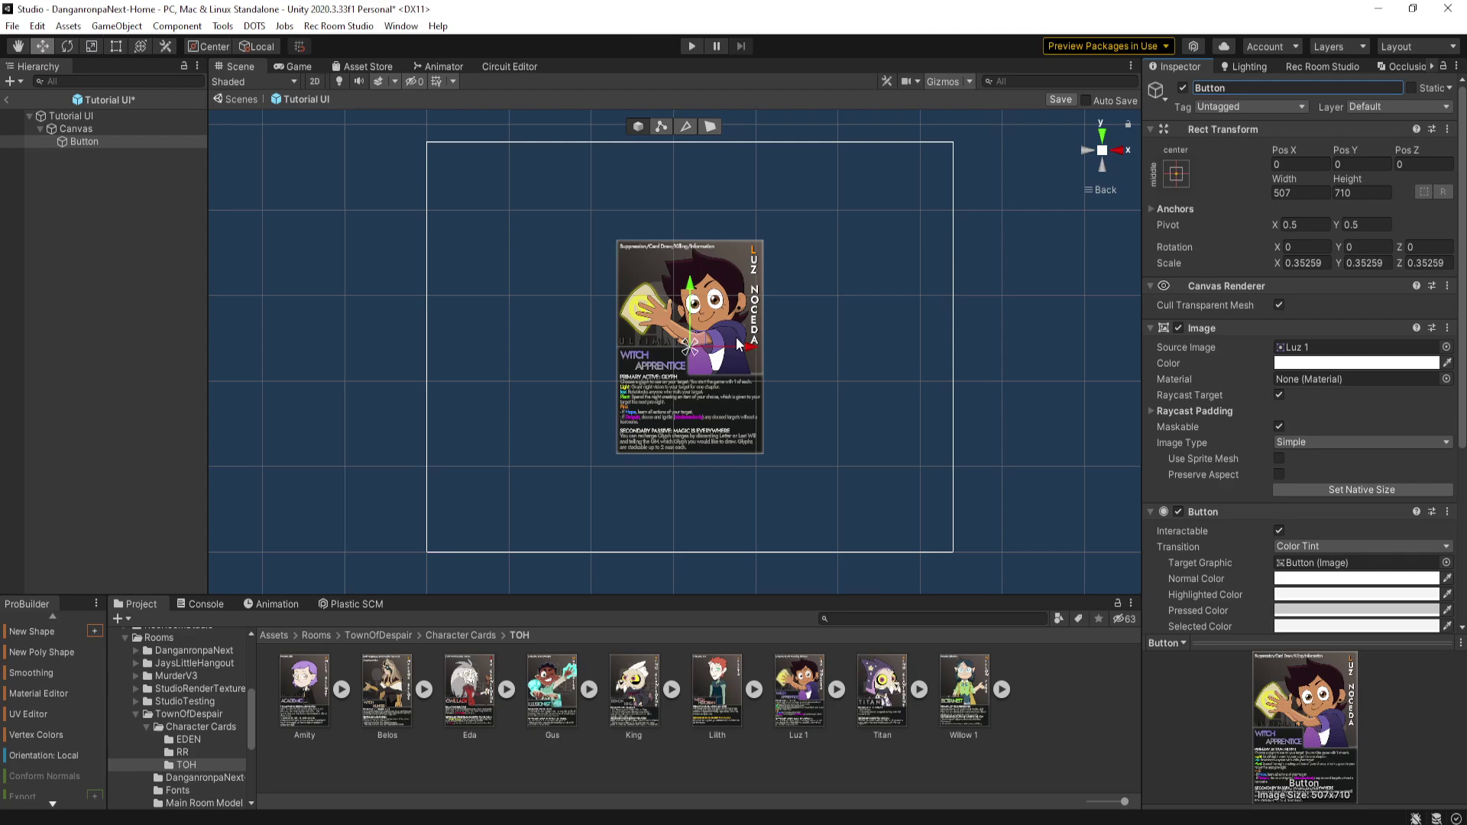
- Add a Box Collider component to the Tutorial UI root object
{"action": "left_click", "coordinate": [97, 119]}
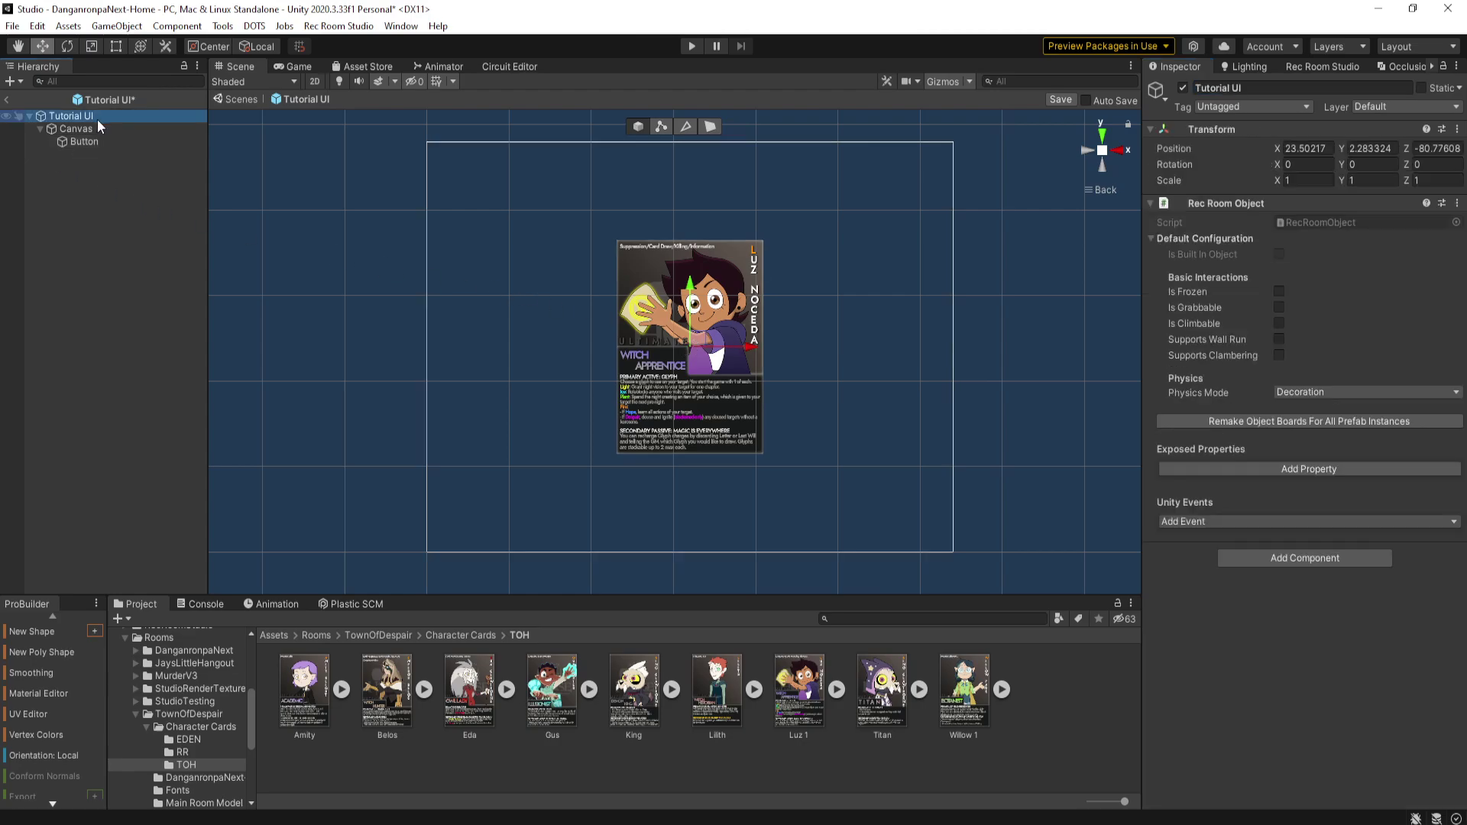
{"action": "left_click", "coordinate": [1286, 559]}
{"action": "type", "text": "box"}
{"action": "left_click", "coordinate": [1279, 616]}
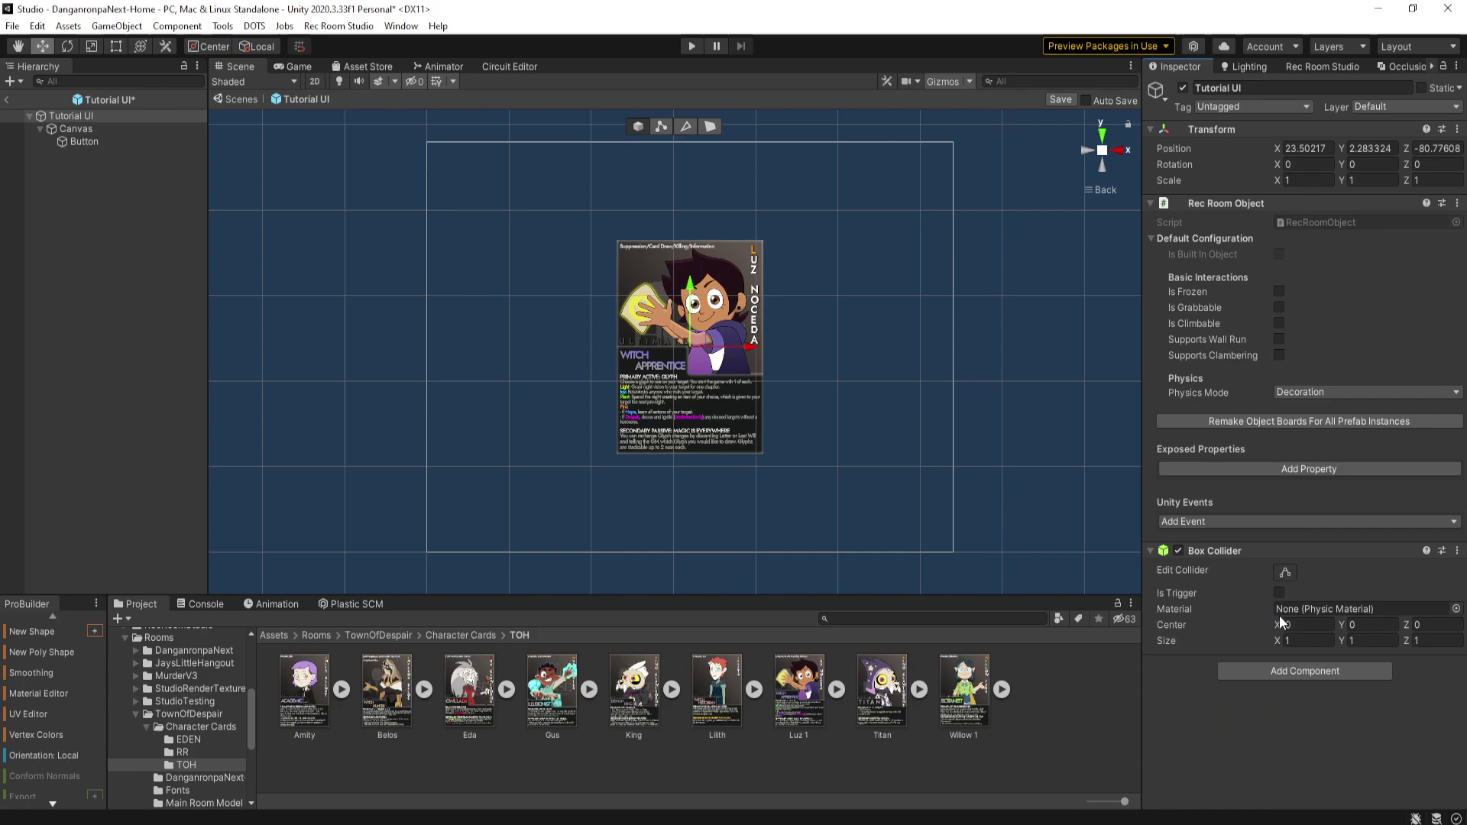
- Resize the Box Collider to match the Canvas outline, about 641 by 480 in X and Y
{"action": "left_click", "coordinate": [1274, 575]}
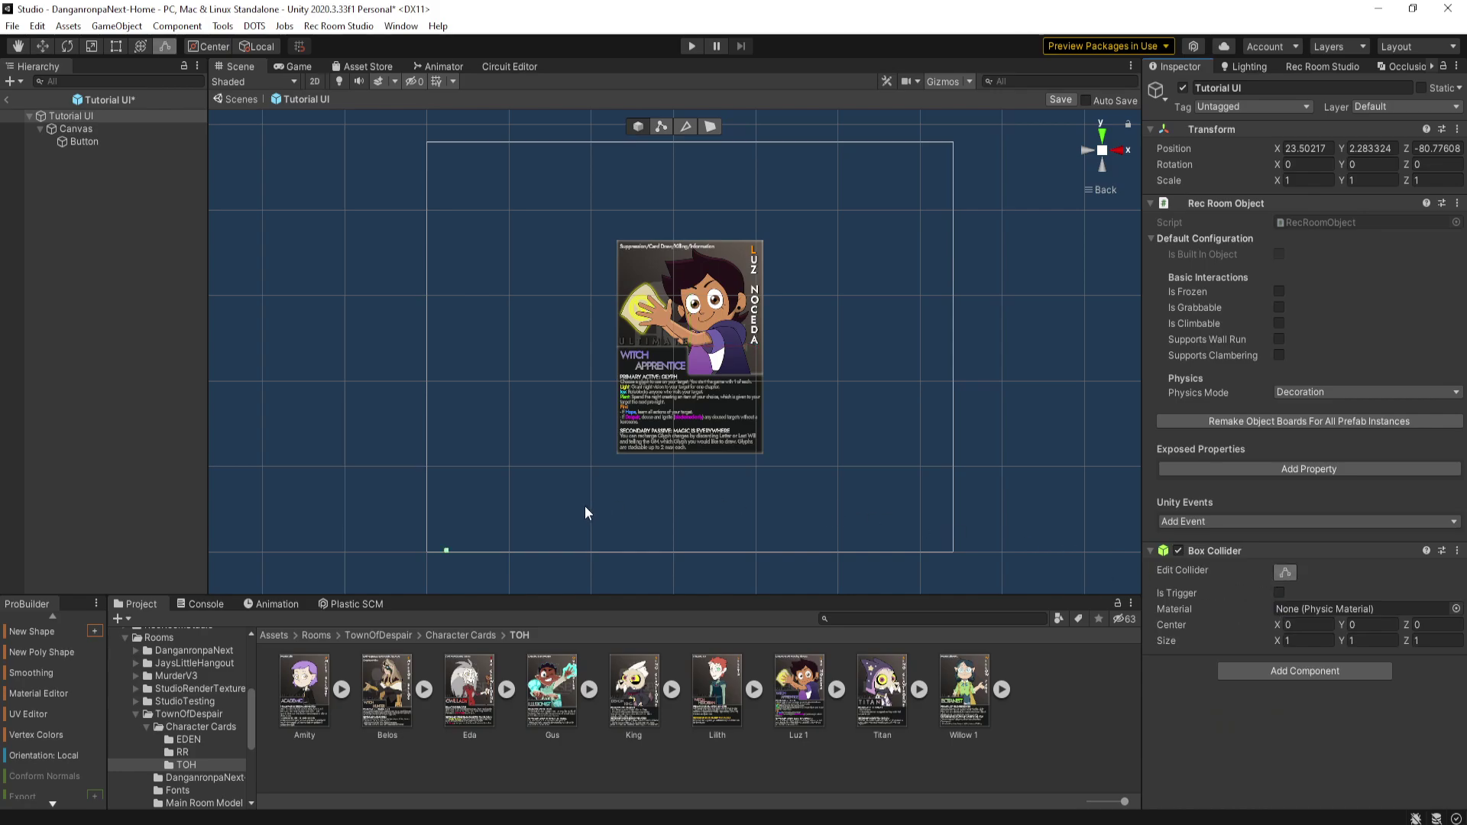
{"action": "left_click_drag", "start_coordinate": [1317, 642], "coordinate": [277, 605]}
{"action": "left_click_drag", "start_coordinate": [1342, 644], "coordinate": [952, 560]}
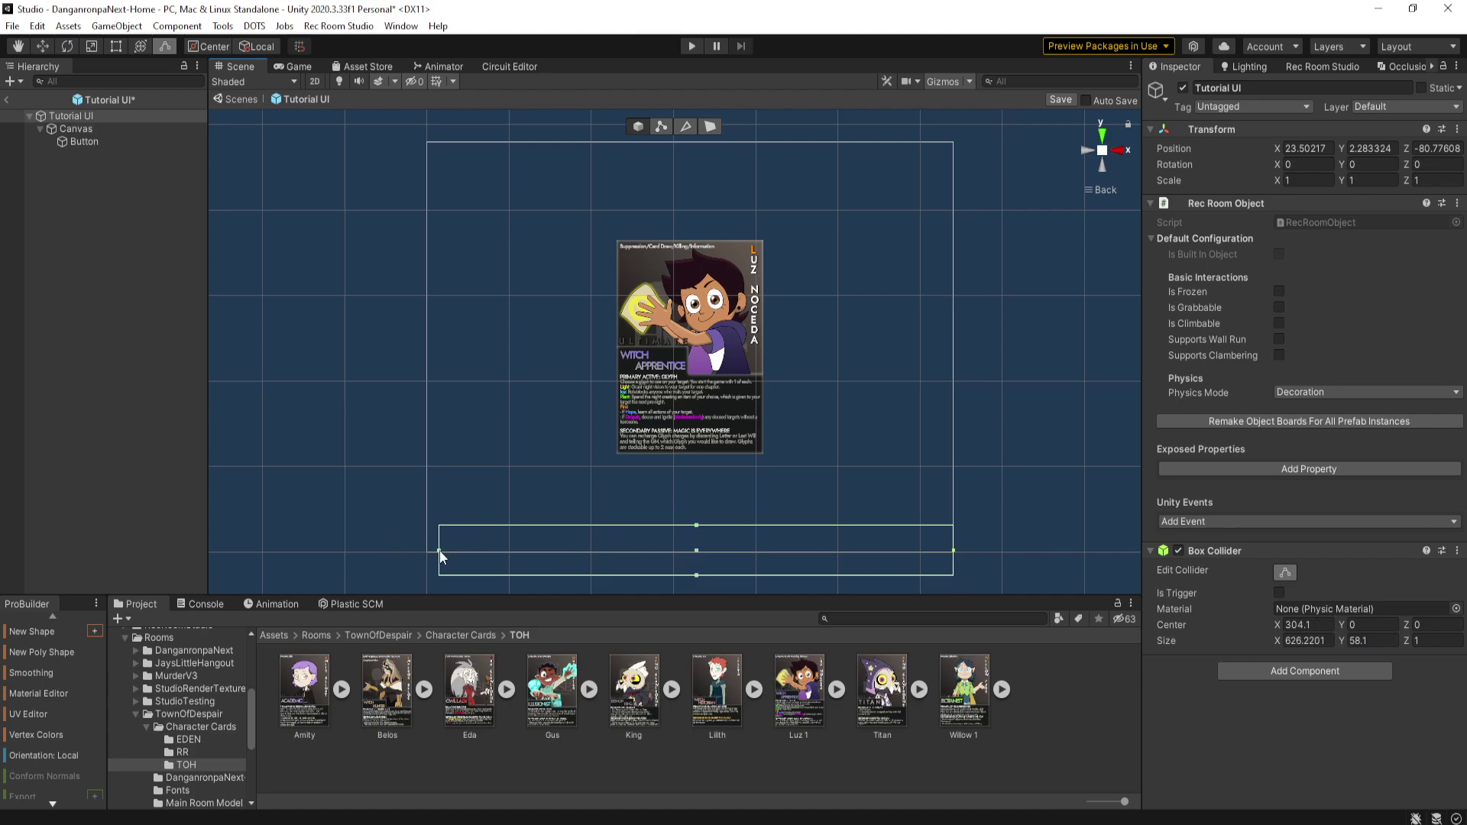
{"action": "left_click_drag", "start_coordinate": [439, 550], "coordinate": [427, 551]}
{"action": "left_click_drag", "start_coordinate": [688, 526], "coordinate": [672, 141]}
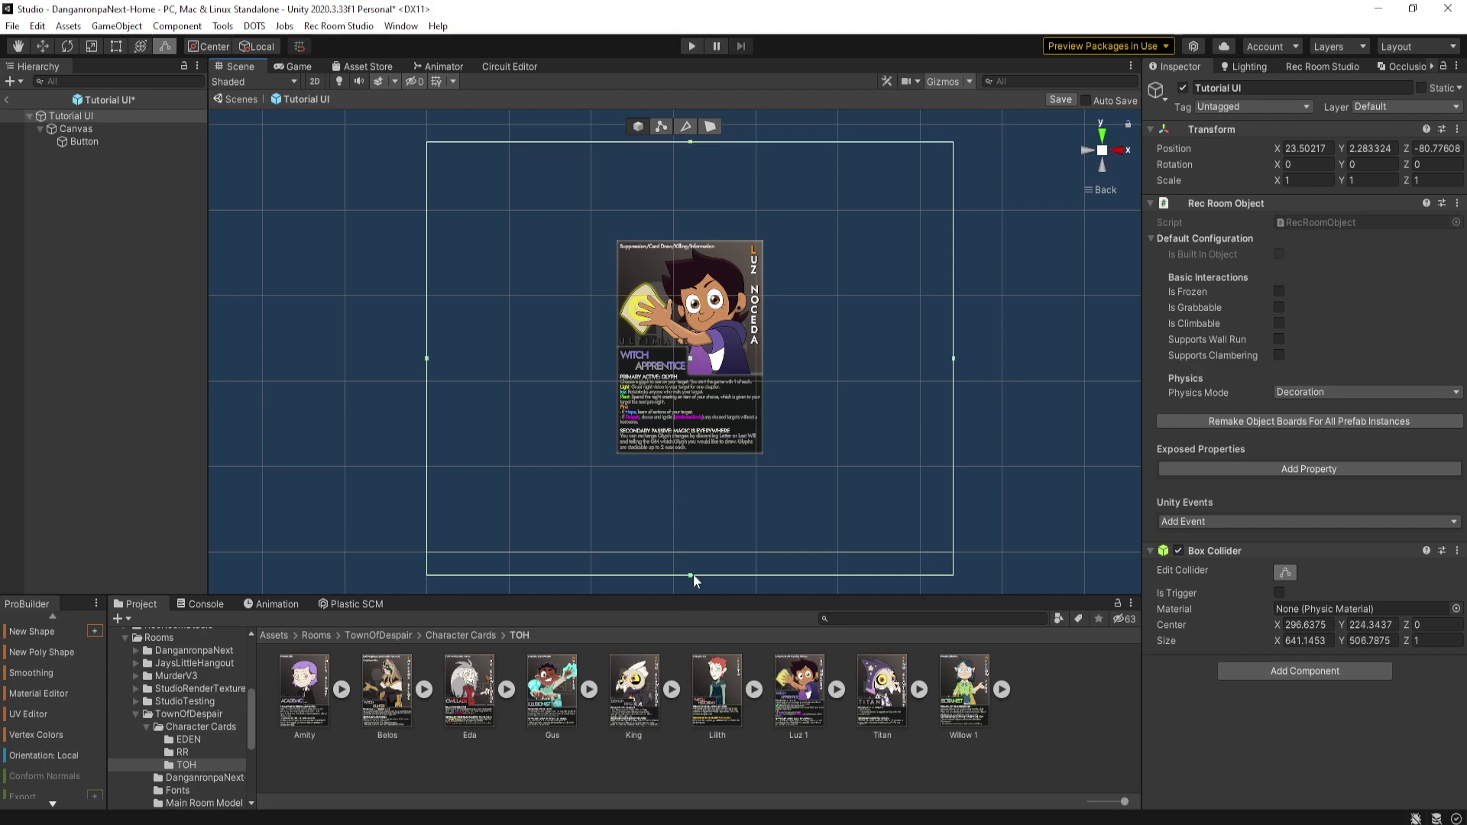
{"action": "left_click_drag", "start_coordinate": [689, 576], "coordinate": [688, 553]}
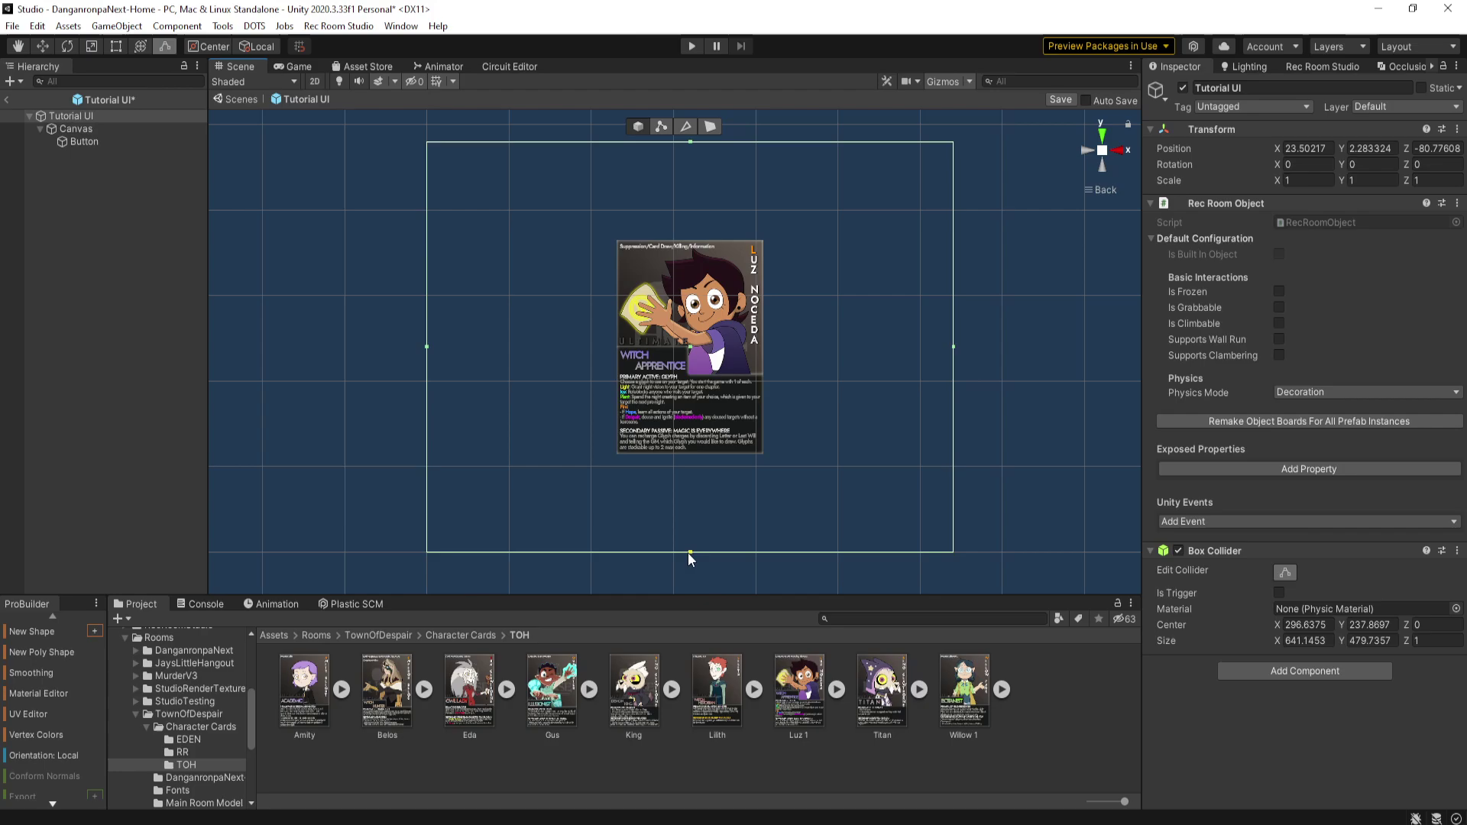
- Align the Box Collider with the Canvas plane at about 79.56 in Center Z and set its Size Z to 2.99
{"action": "left_click", "coordinate": [1128, 155]}
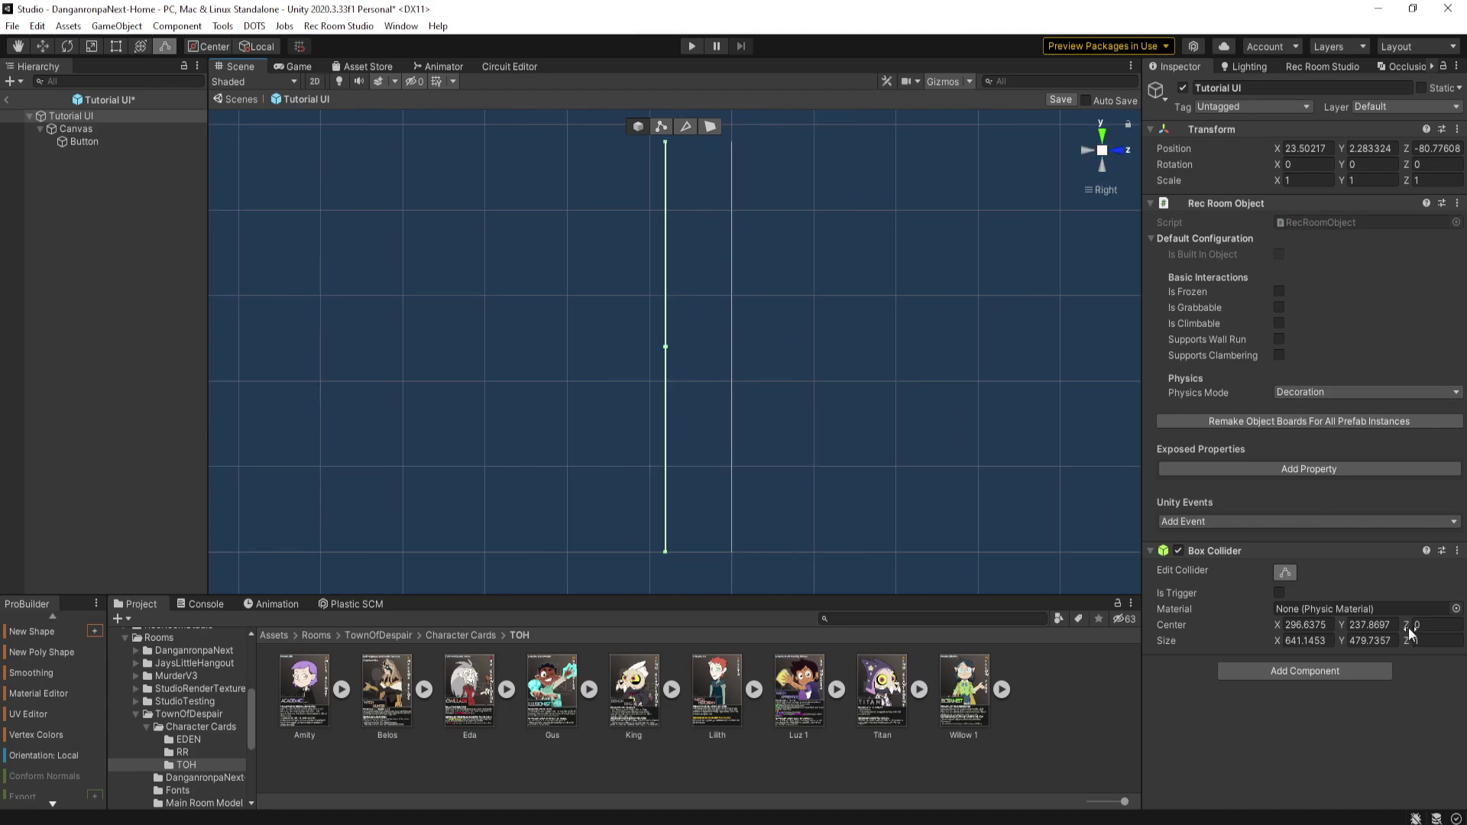
{"action": "left_click_drag", "start_coordinate": [1407, 625], "coordinate": [534, 572]}
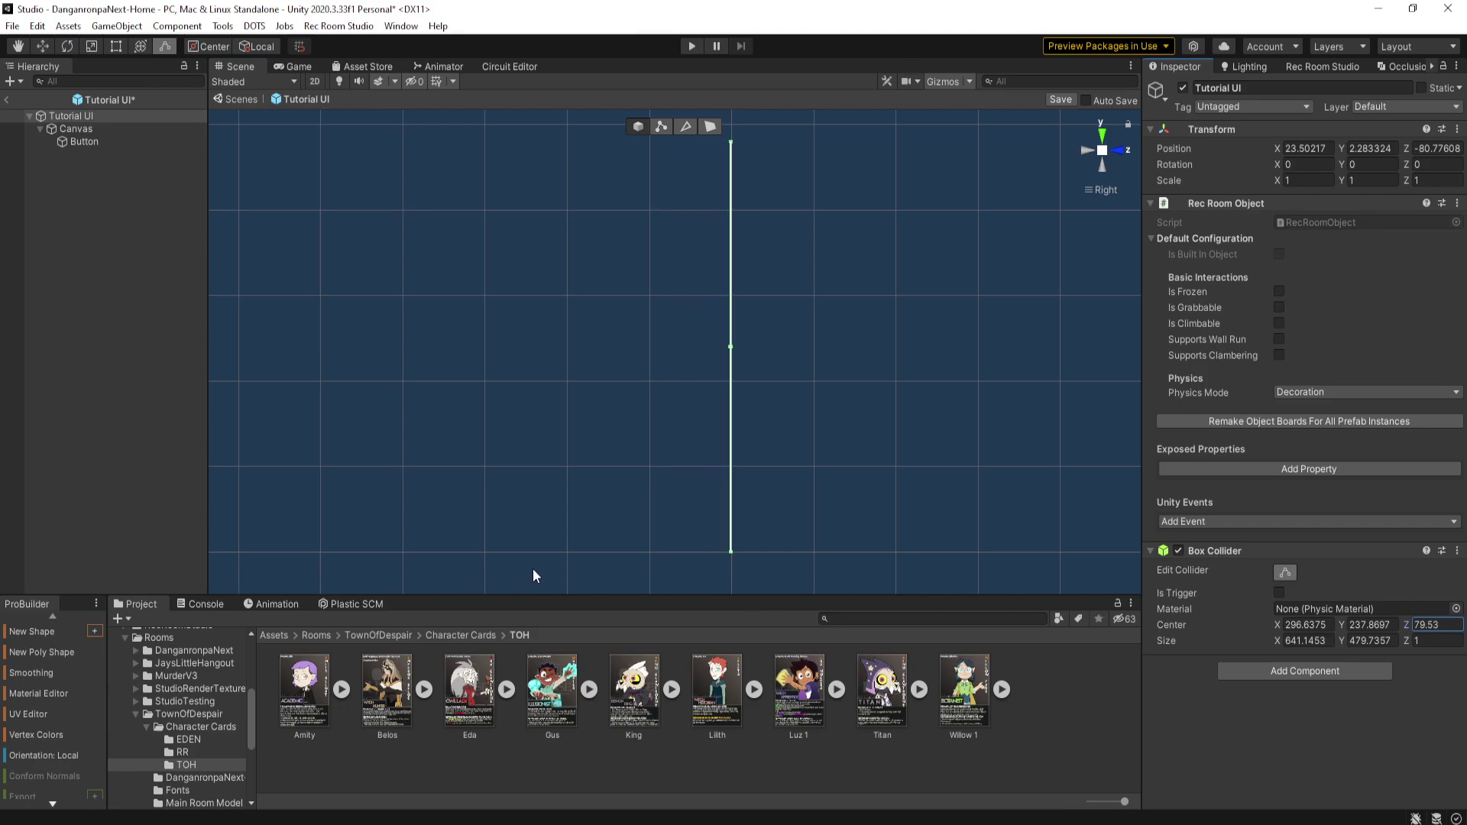
{"action": "left_click", "coordinate": [1091, 151]}
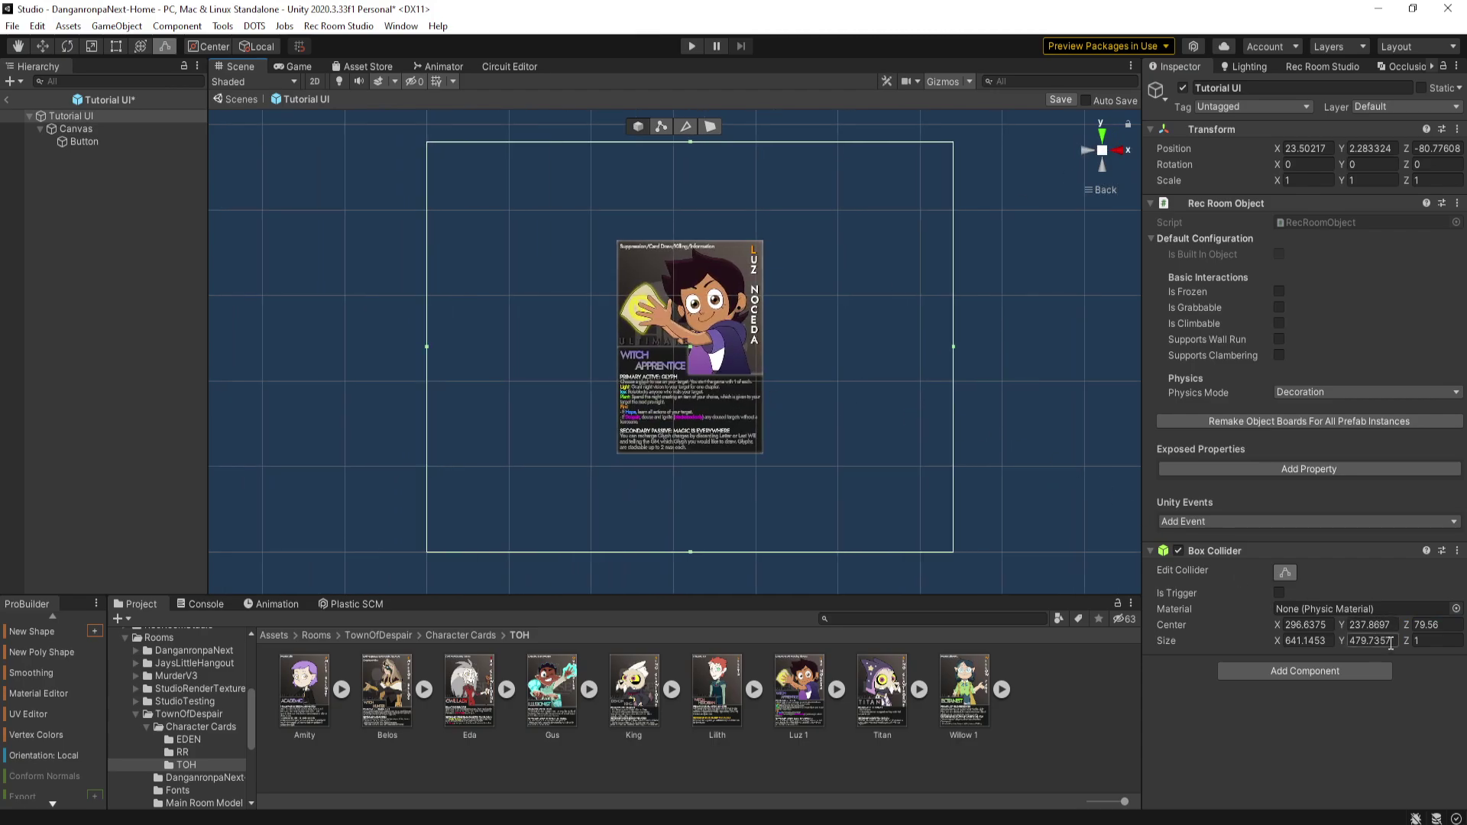
{"action": "left_click", "coordinate": [1428, 640]}
{"action": "type", "text": "2.24"}
{"action": "left_click", "coordinate": [1116, 153]}
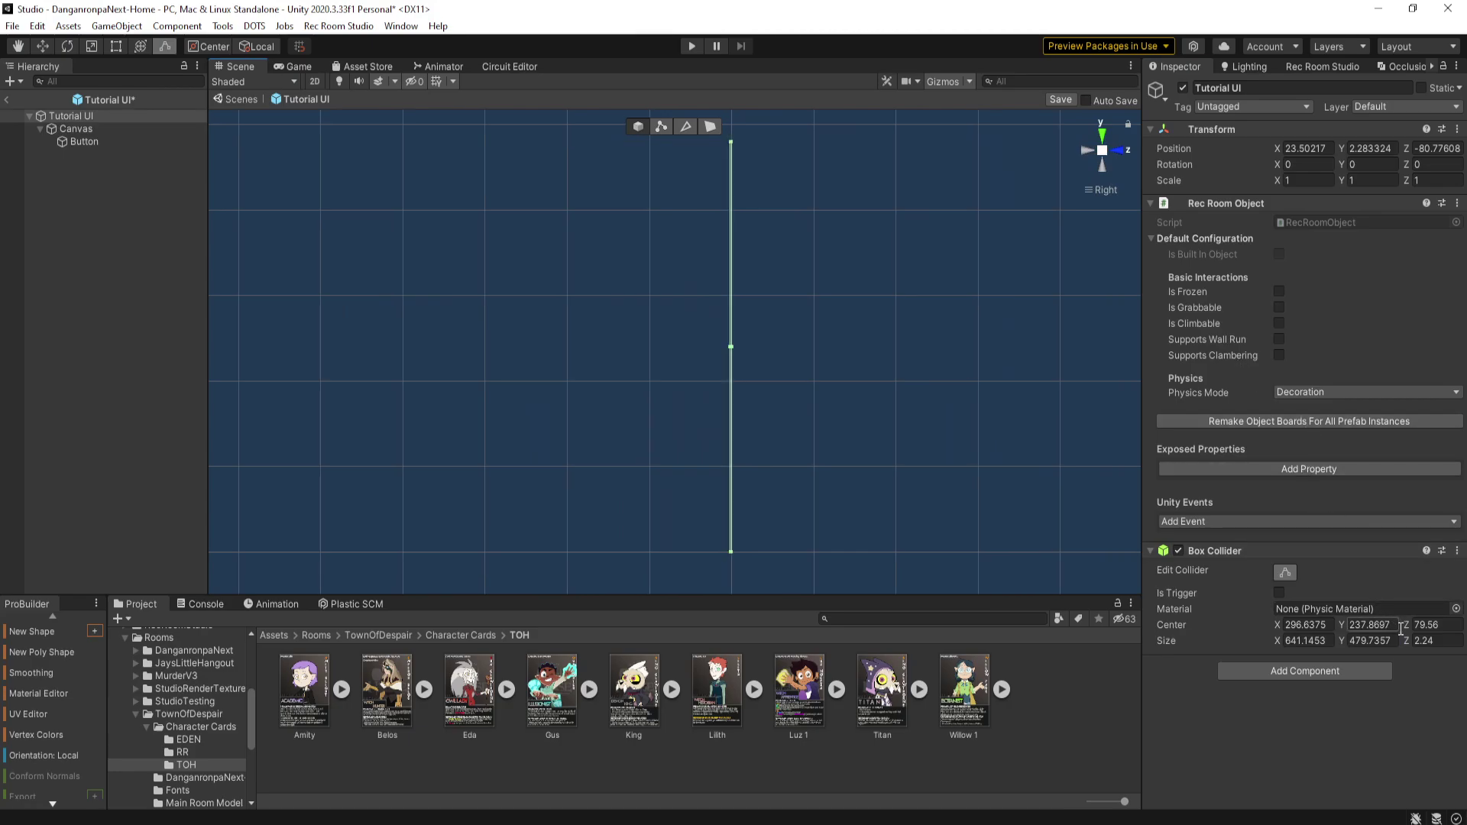
{"action": "left_click_drag", "start_coordinate": [1405, 639], "coordinate": [1425, 639]}
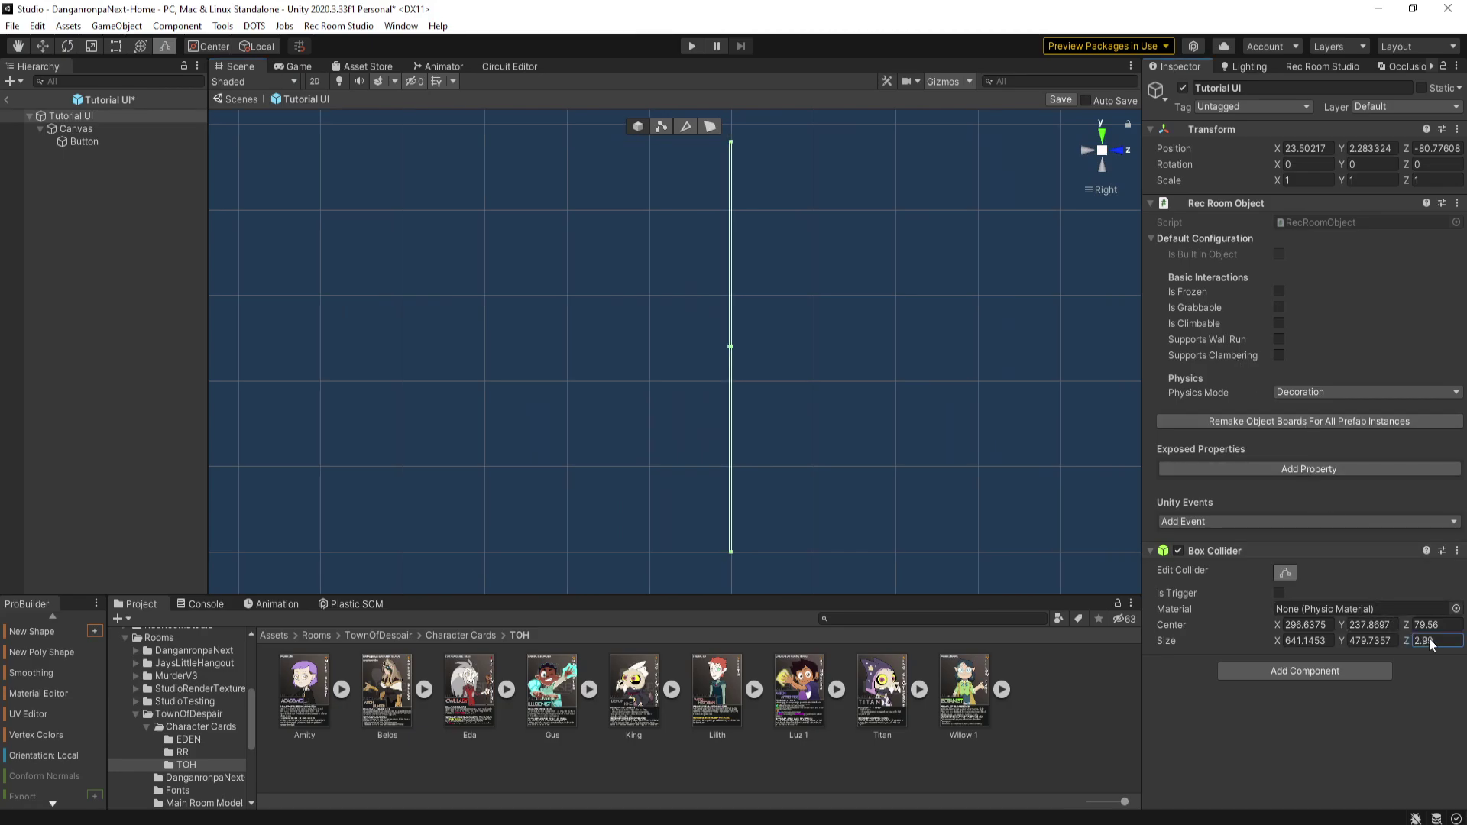
{"action": "left_click", "coordinate": [1088, 150]}
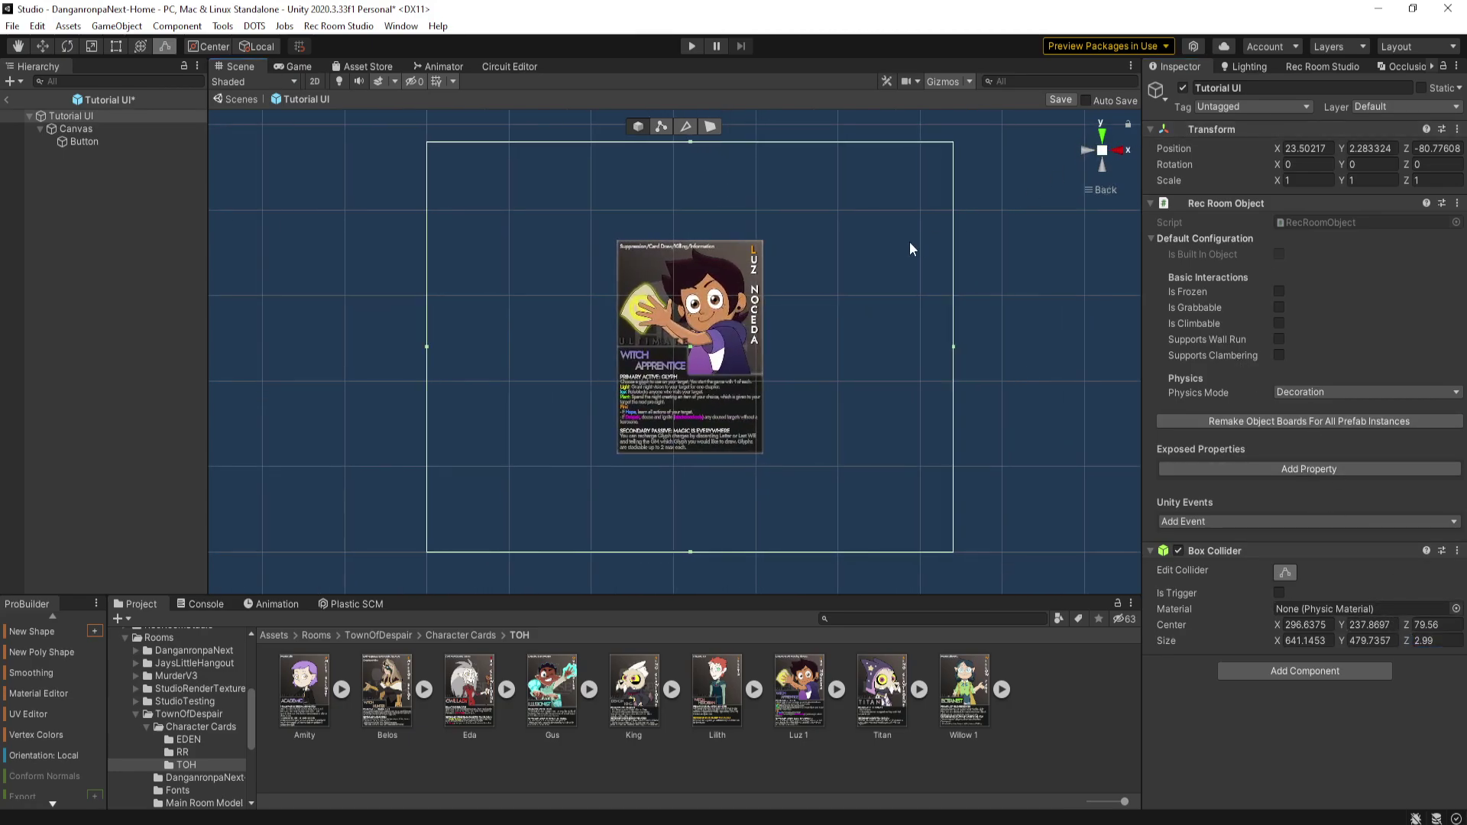
- Add an On Click event to the button that calls RecRoomObject.SendCircuitsEvent on Tutorial UI with the text "Test Click"
{"action": "left_click", "coordinate": [755, 302]}
{"action": "scroll", "coordinate": [1222, 392], "scroll_direction": "down", "scroll_amount": 5}
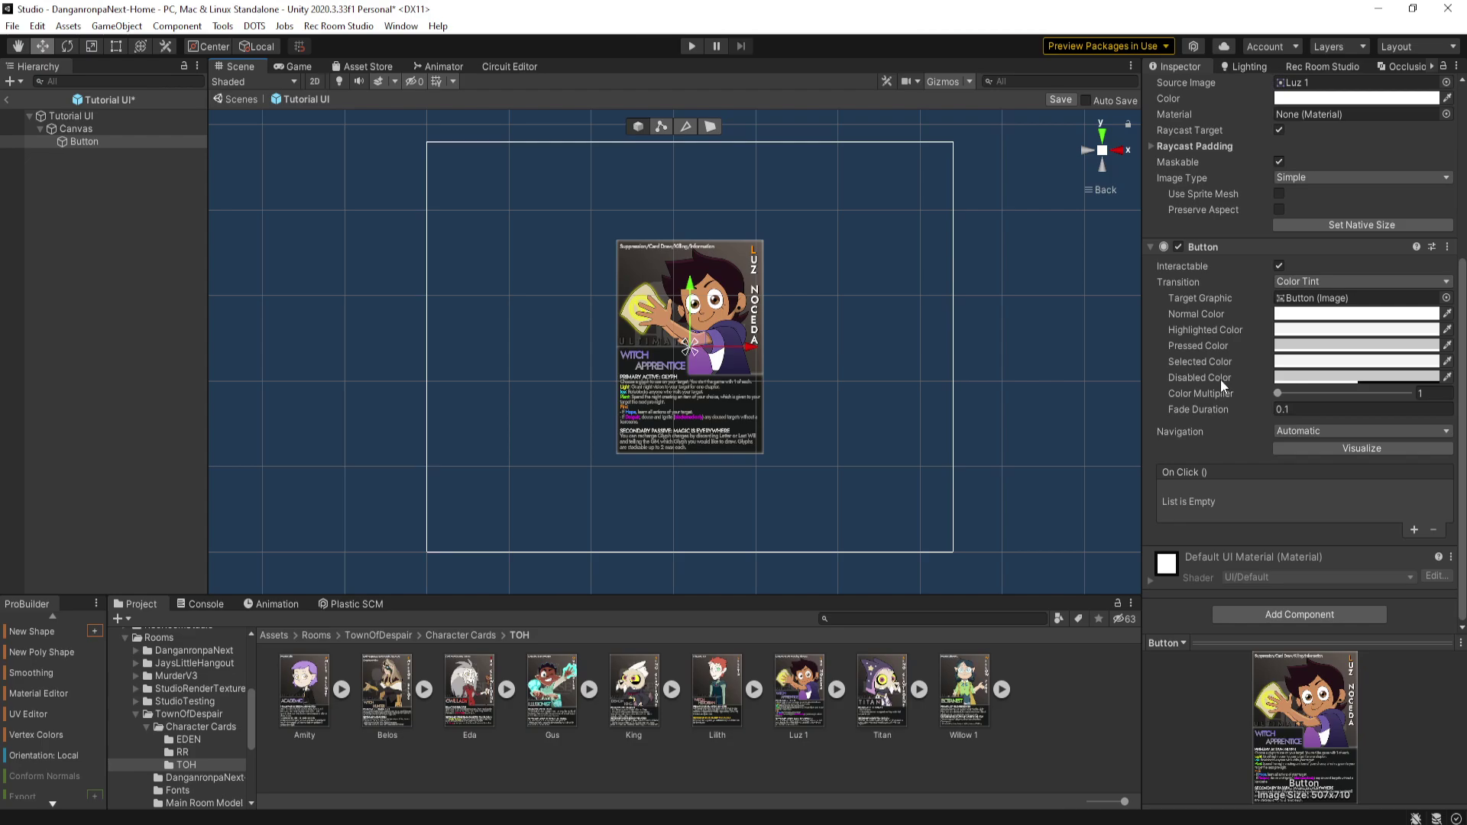
{"action": "left_click", "coordinate": [1413, 529]}
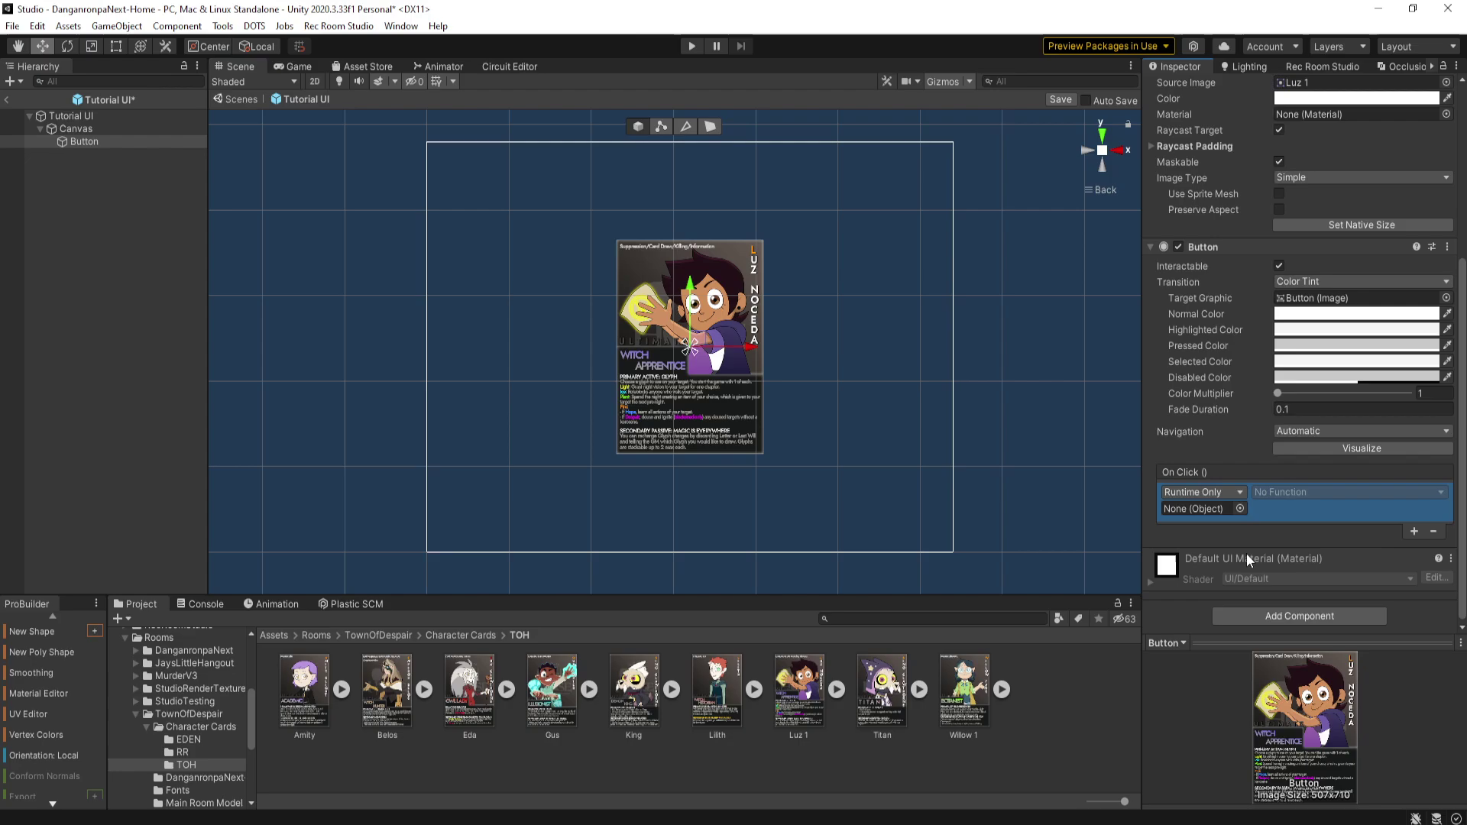
{"action": "left_click_drag", "start_coordinate": [59, 115], "coordinate": [1213, 511]}
{"action": "left_click", "coordinate": [1275, 493]}
{"action": "mouse_move", "coordinate": [1289, 577]}
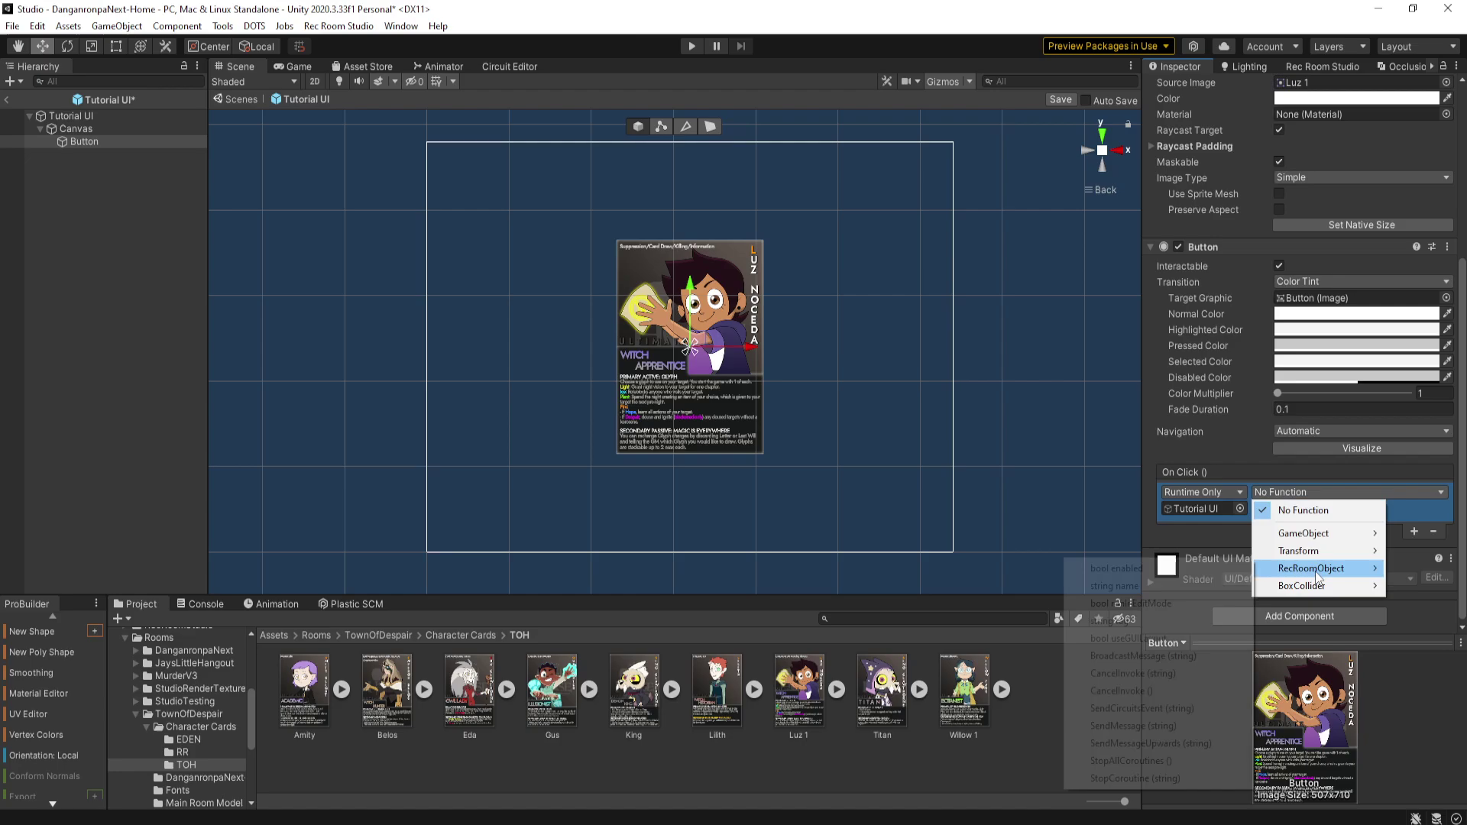
{"action": "left_click", "coordinate": [1141, 708]}
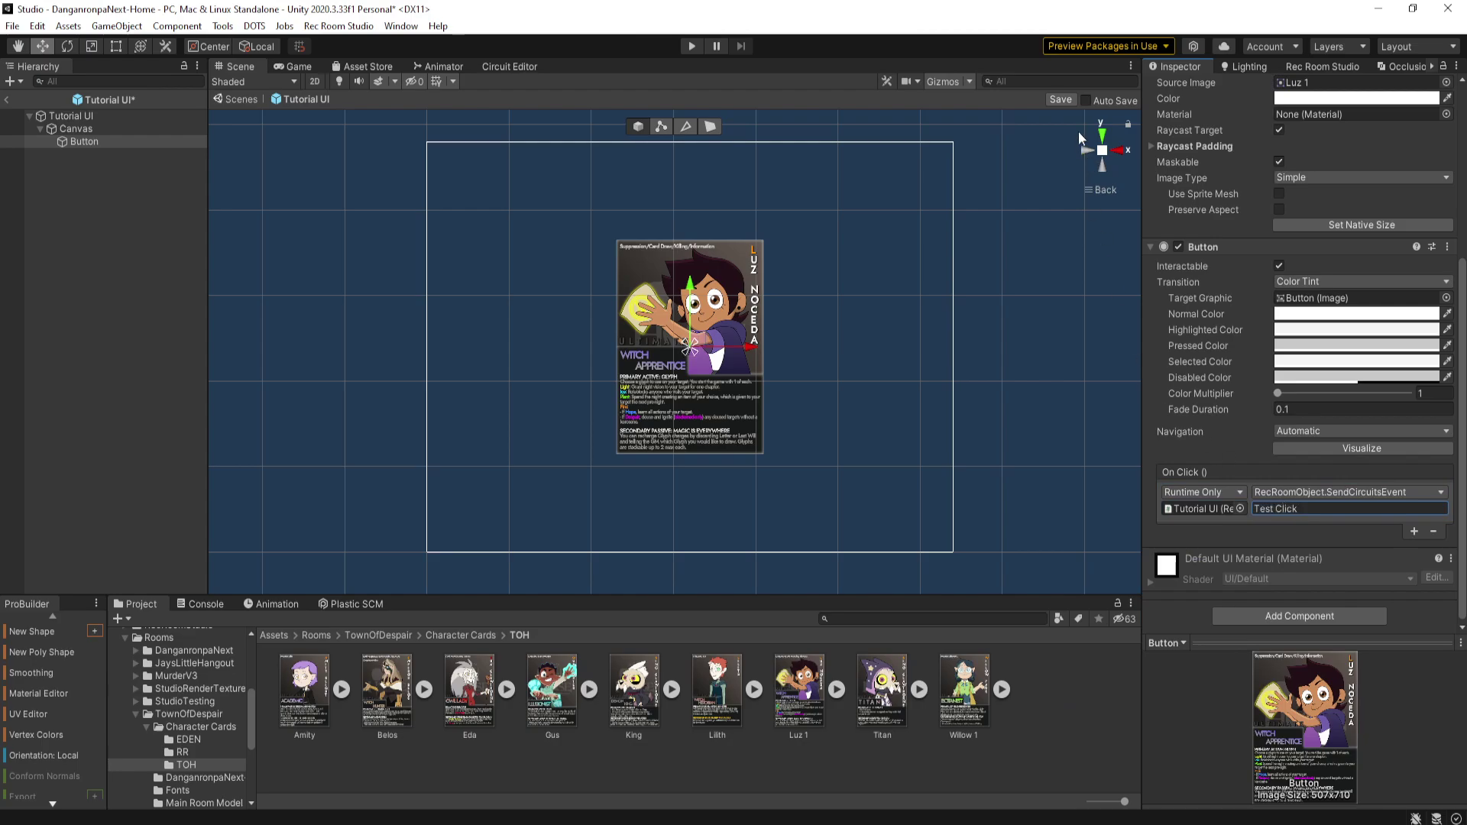
- Save the Tutorial UI prefab and return to the DanganronpaNext-Home scene
{"action": "left_click", "coordinate": [1060, 100]}
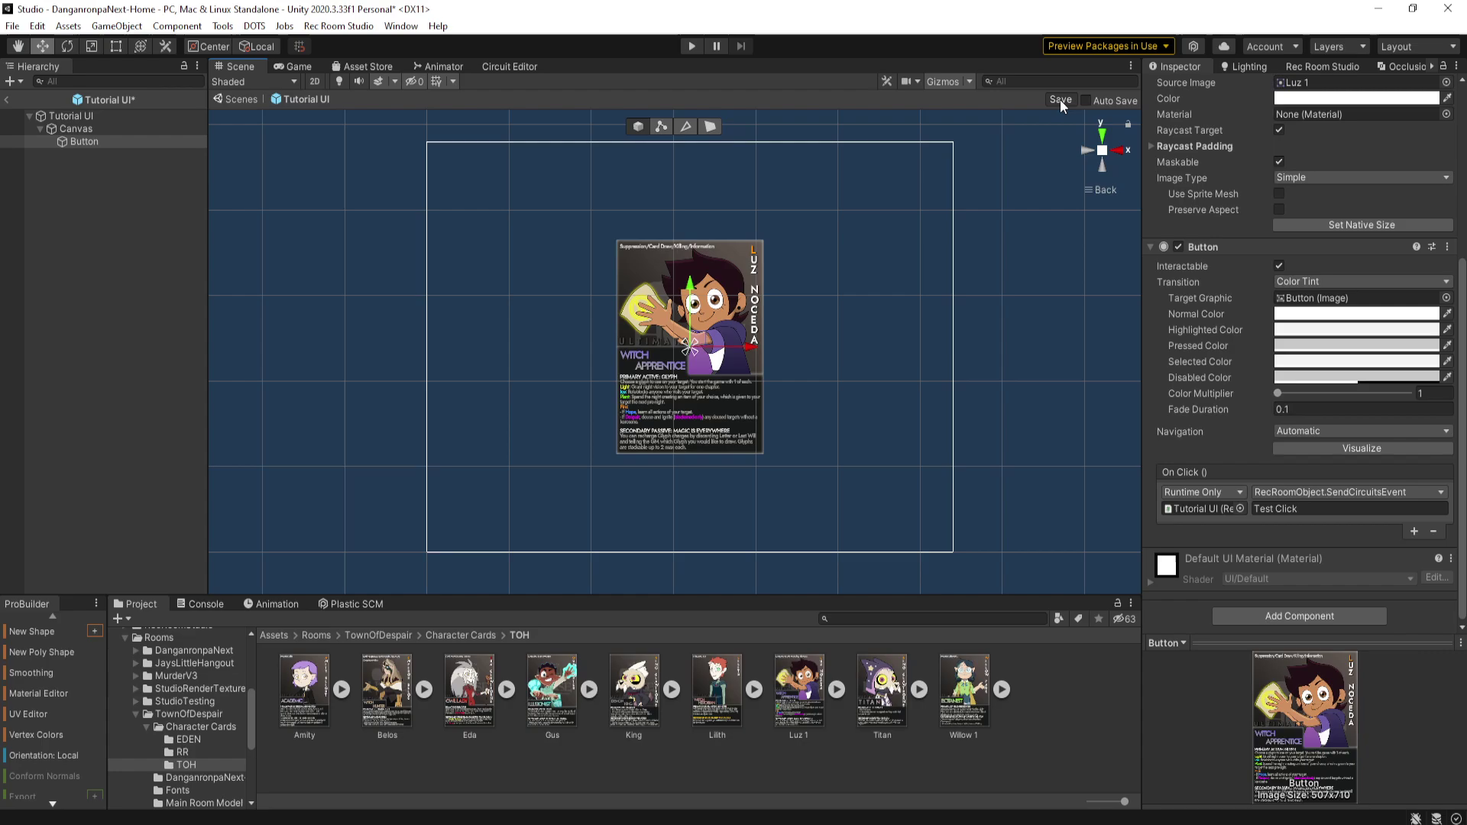
{"action": "left_click", "coordinate": [5, 100]}
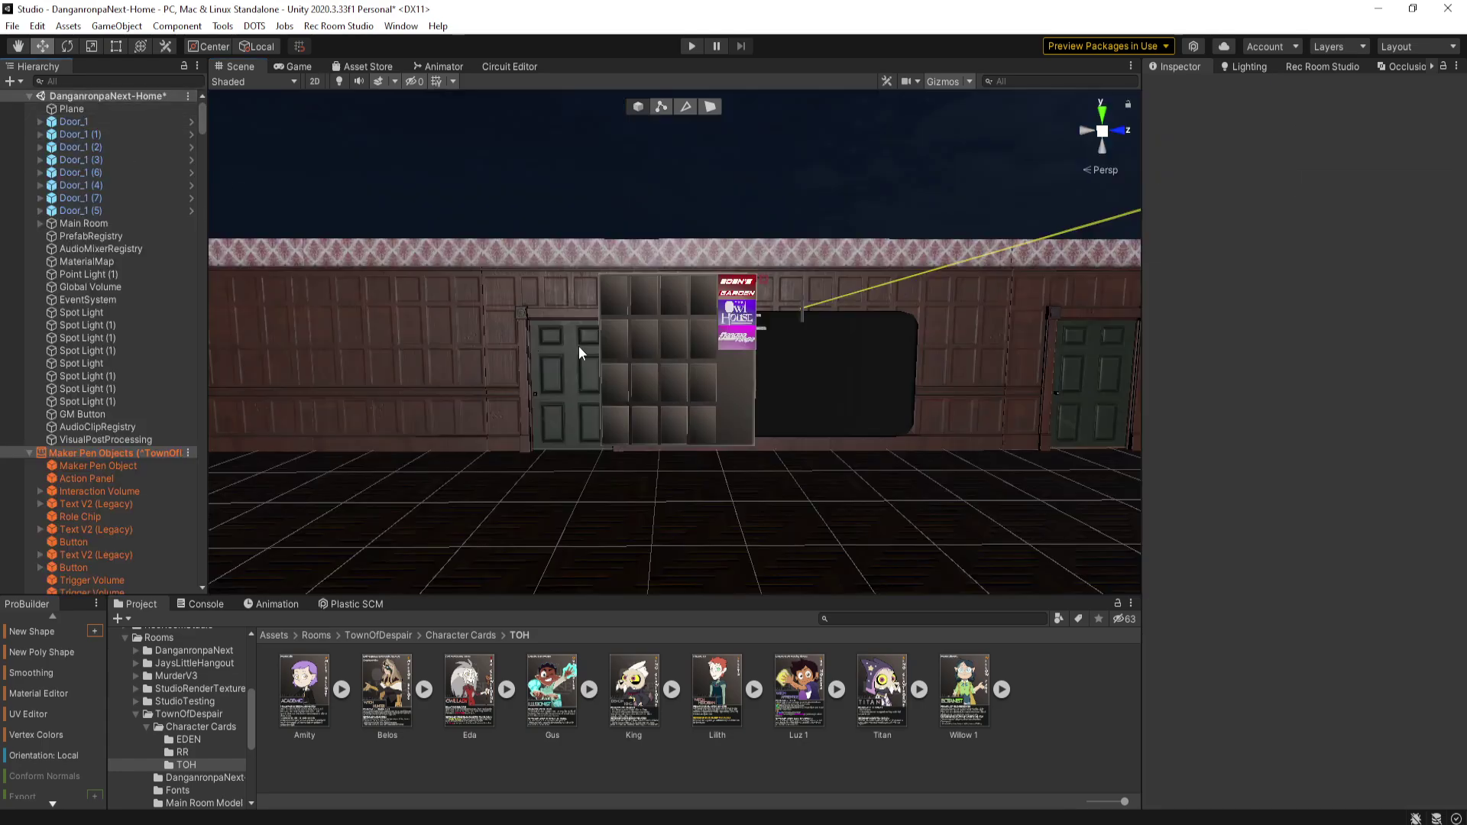
{"action": "right_click_drag", "start_coordinate": [650, 400], "coordinate": [557, 423]}
{"action": "key", "text": "s"}
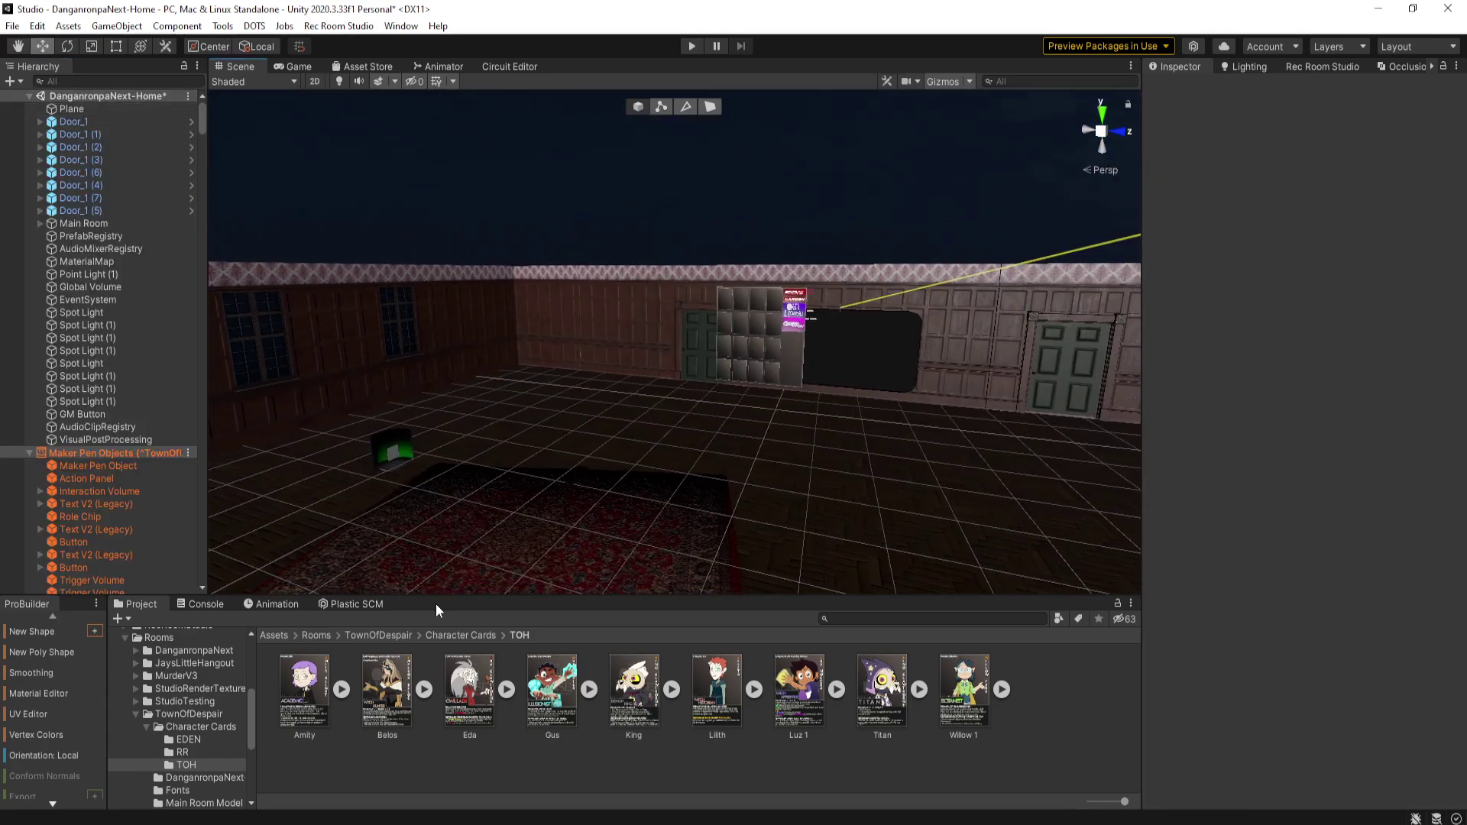
- Place an instance of the Tutorial UI prefab from TownOfDespair's Prefabs folder in the scene
{"action": "left_click", "coordinate": [314, 635]}
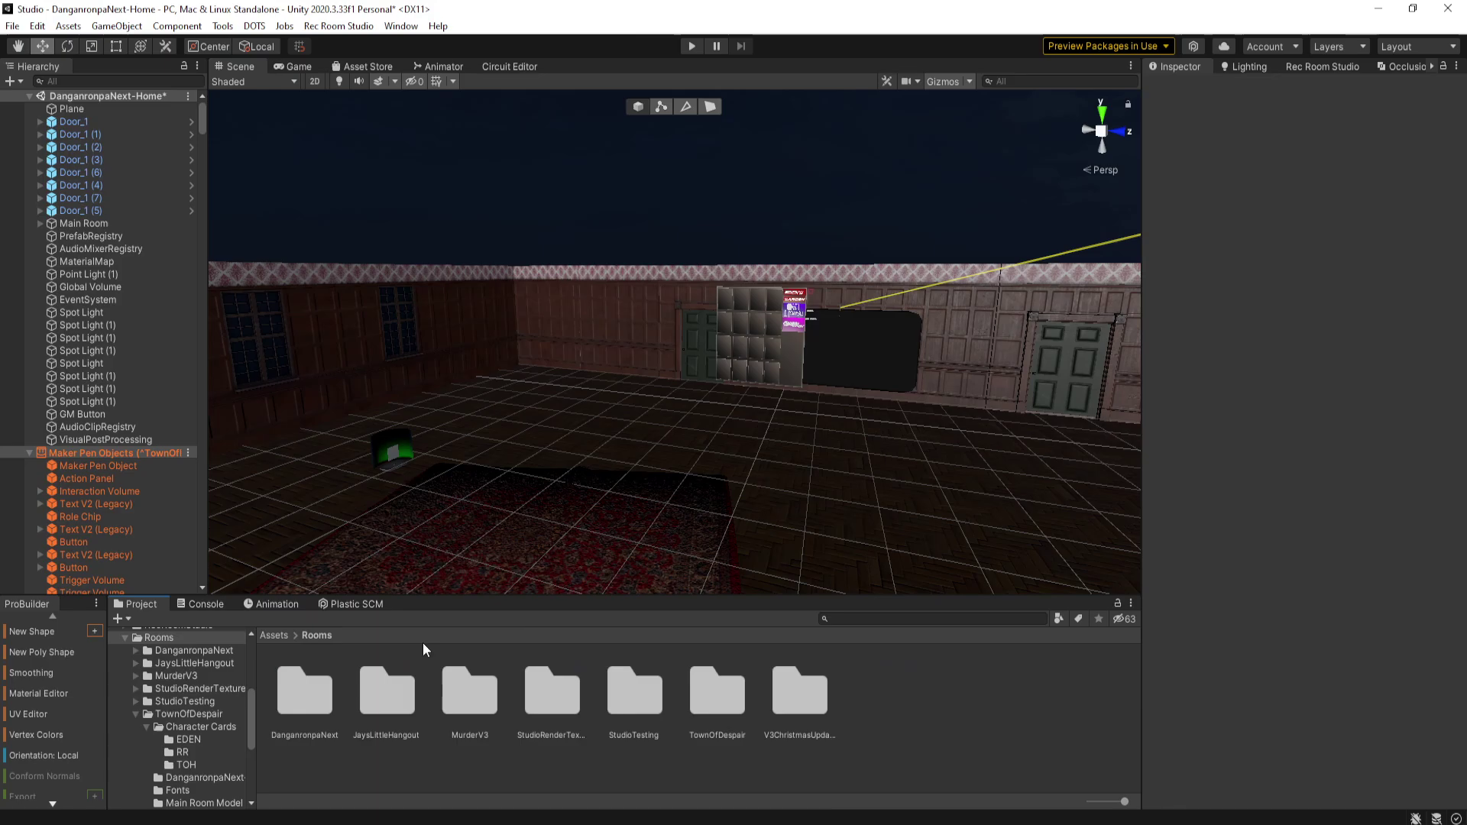
{"action": "double_click", "coordinate": [744, 705]}
{"action": "double_click", "coordinate": [748, 708]}
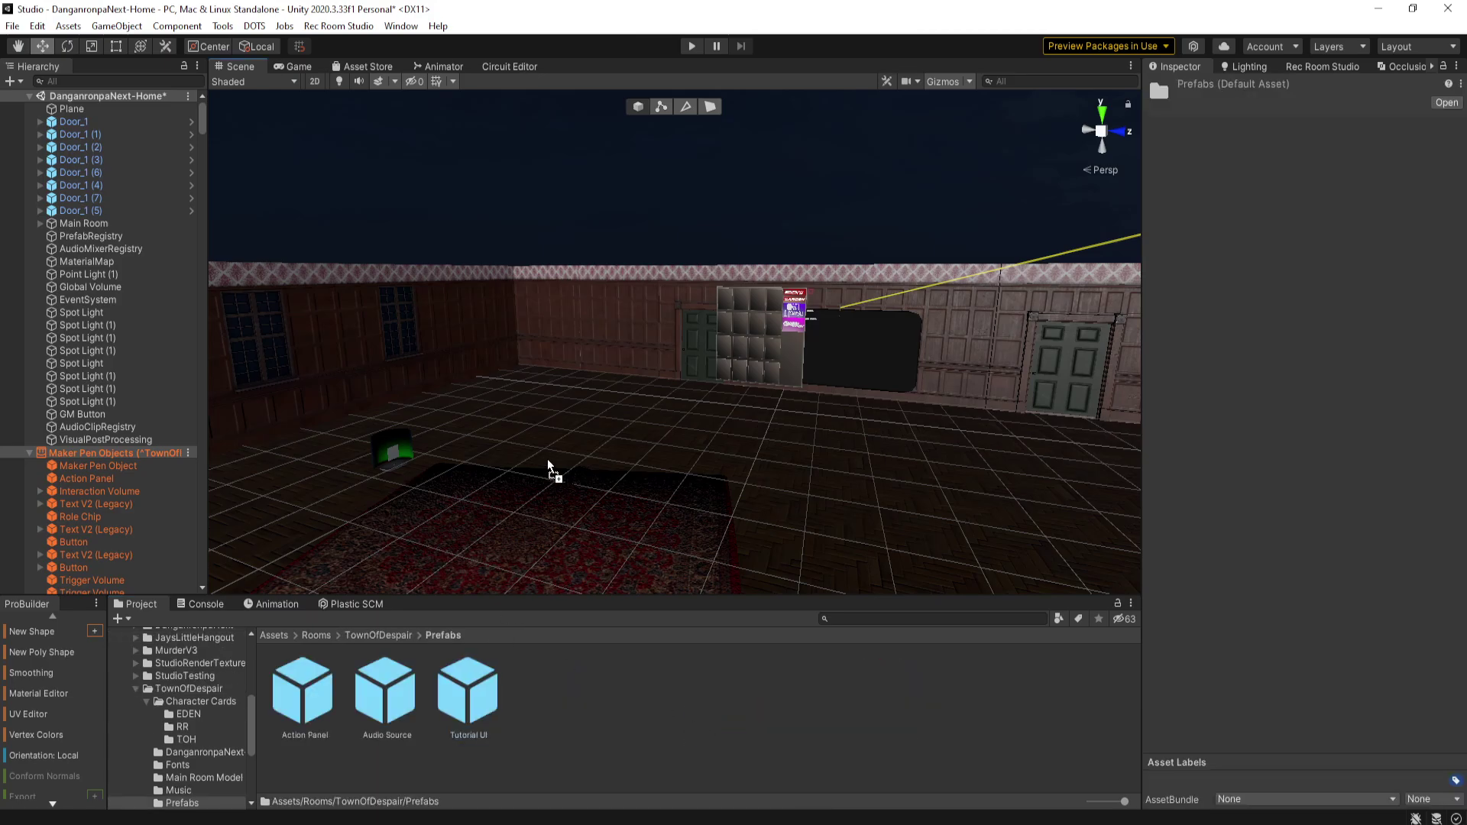
{"action": "left_click_drag", "start_coordinate": [547, 458], "coordinate": [547, 459]}
{"action": "right_click_drag", "start_coordinate": [547, 458], "coordinate": [126, 195]}
- Delete the duplicate Tutorial UI instance so only one card stays in the scene
{"action": "key", "text": "q"}
{"action": "right_click_drag", "start_coordinate": [693, 339], "coordinate": [691, 348]}
{"action": "left_click_drag", "start_coordinate": [628, 312], "coordinate": [690, 305]}
{"action": "left_click", "coordinate": [589, 365]}
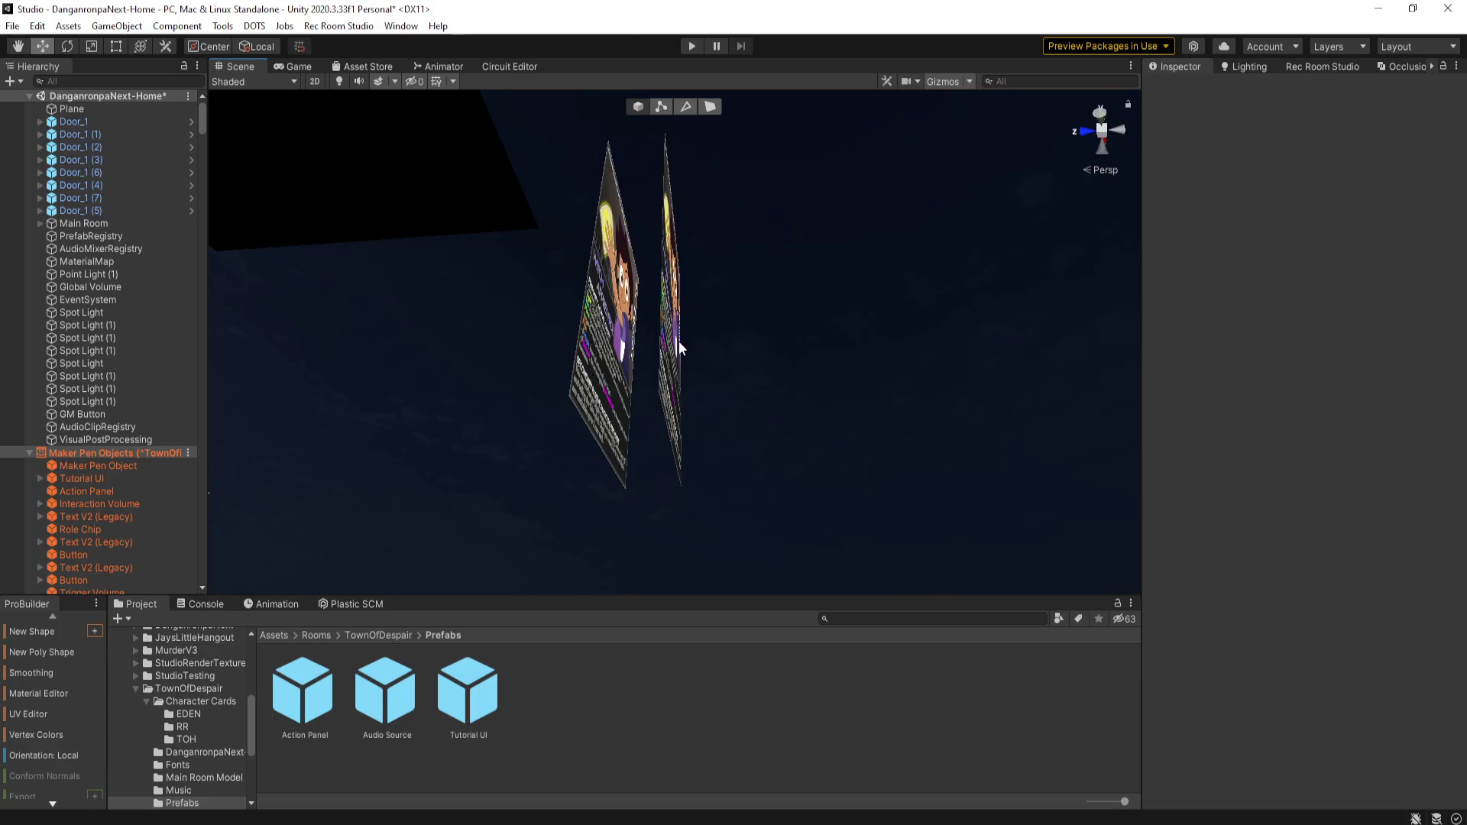
{"action": "scroll", "coordinate": [141, 370], "scroll_direction": "down", "scroll_amount": 4}
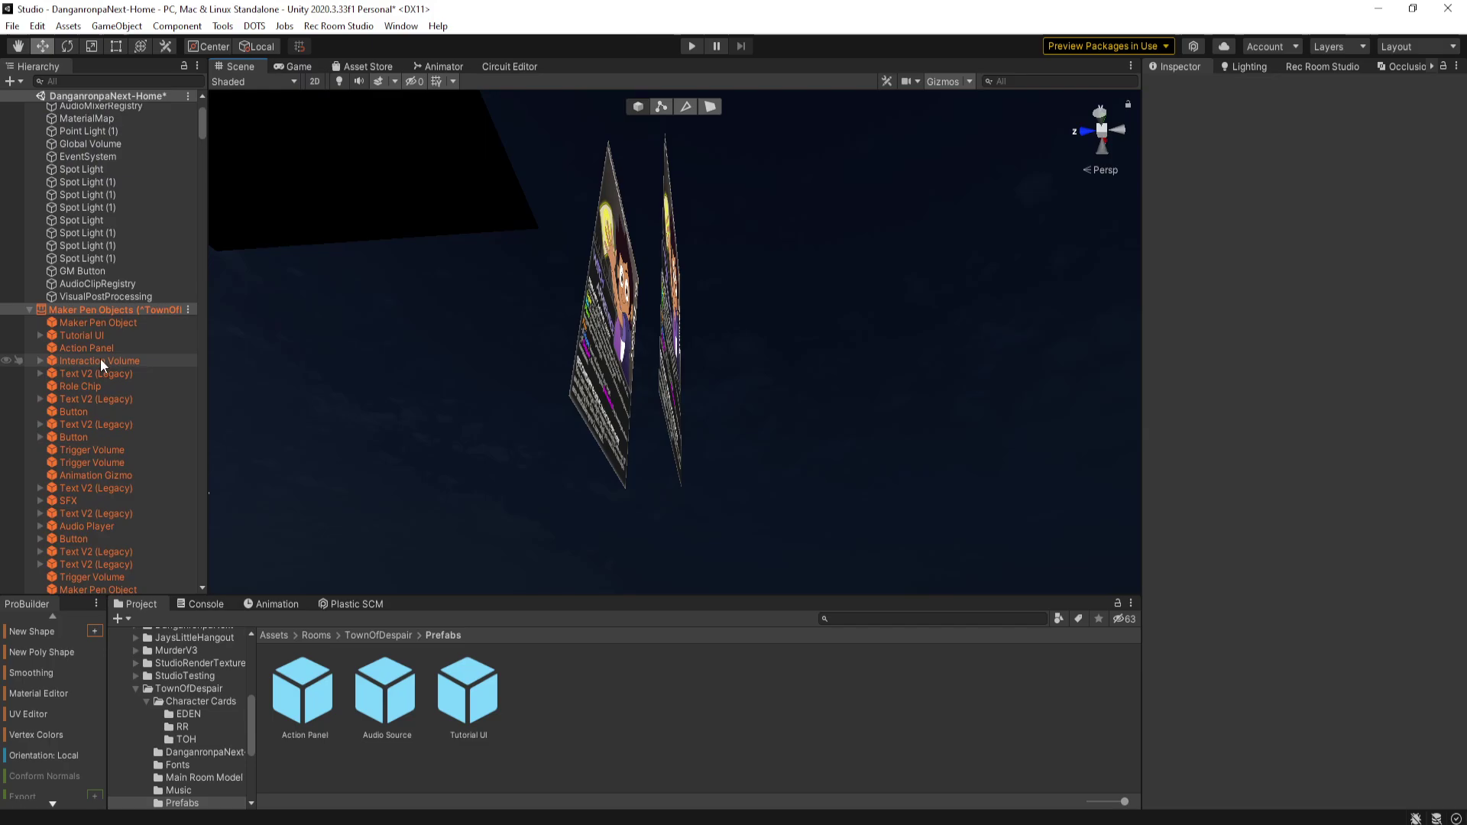
{"action": "left_click", "coordinate": [96, 337]}
{"action": "key", "text": "Delete"}
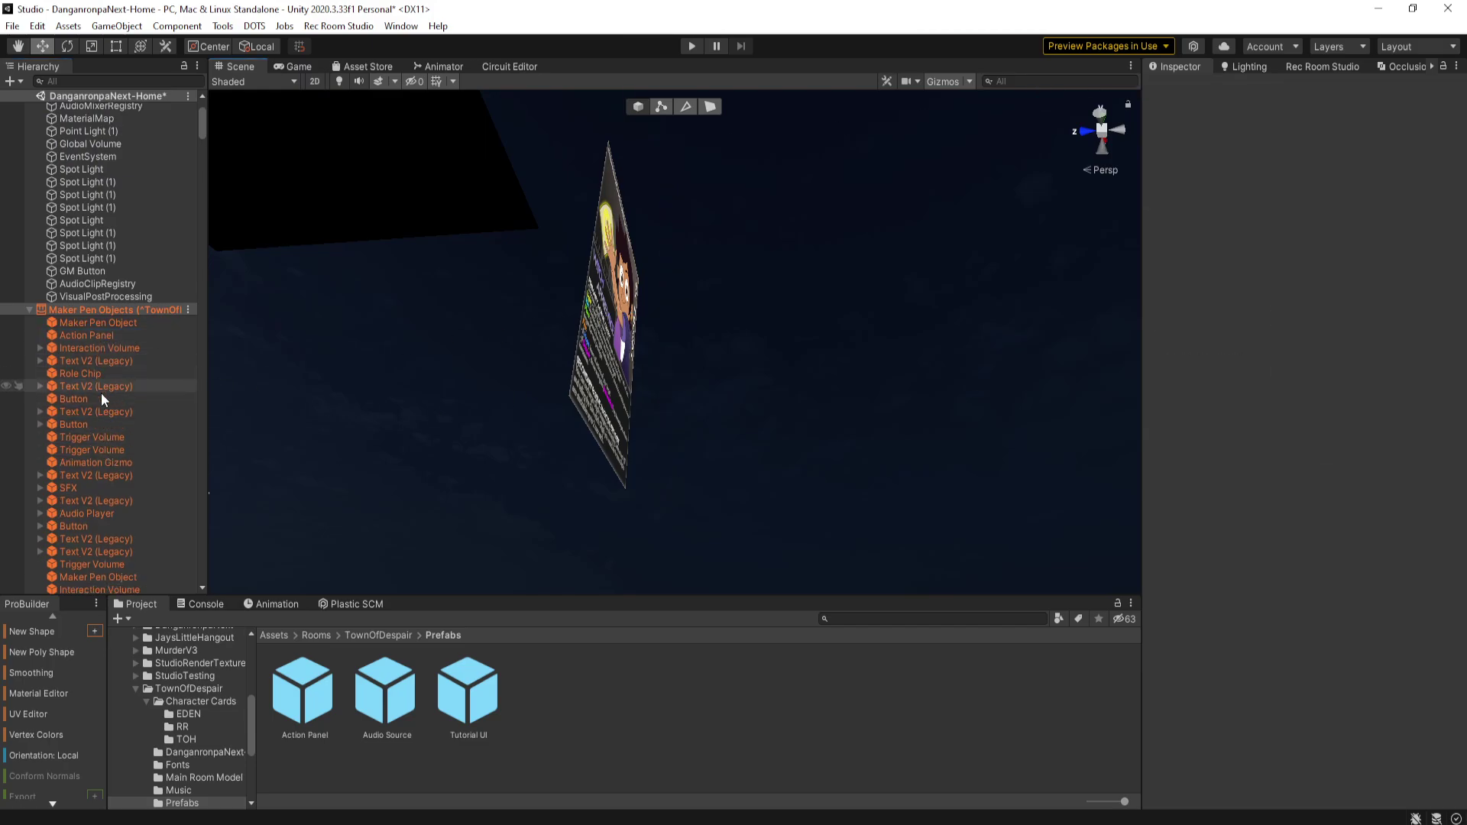
- Filter the hierarchy for "tut", select the remaining Tutorial UI object and clear the filter
{"action": "scroll", "coordinate": [104, 429], "scroll_direction": "down", "scroll_amount": 10}
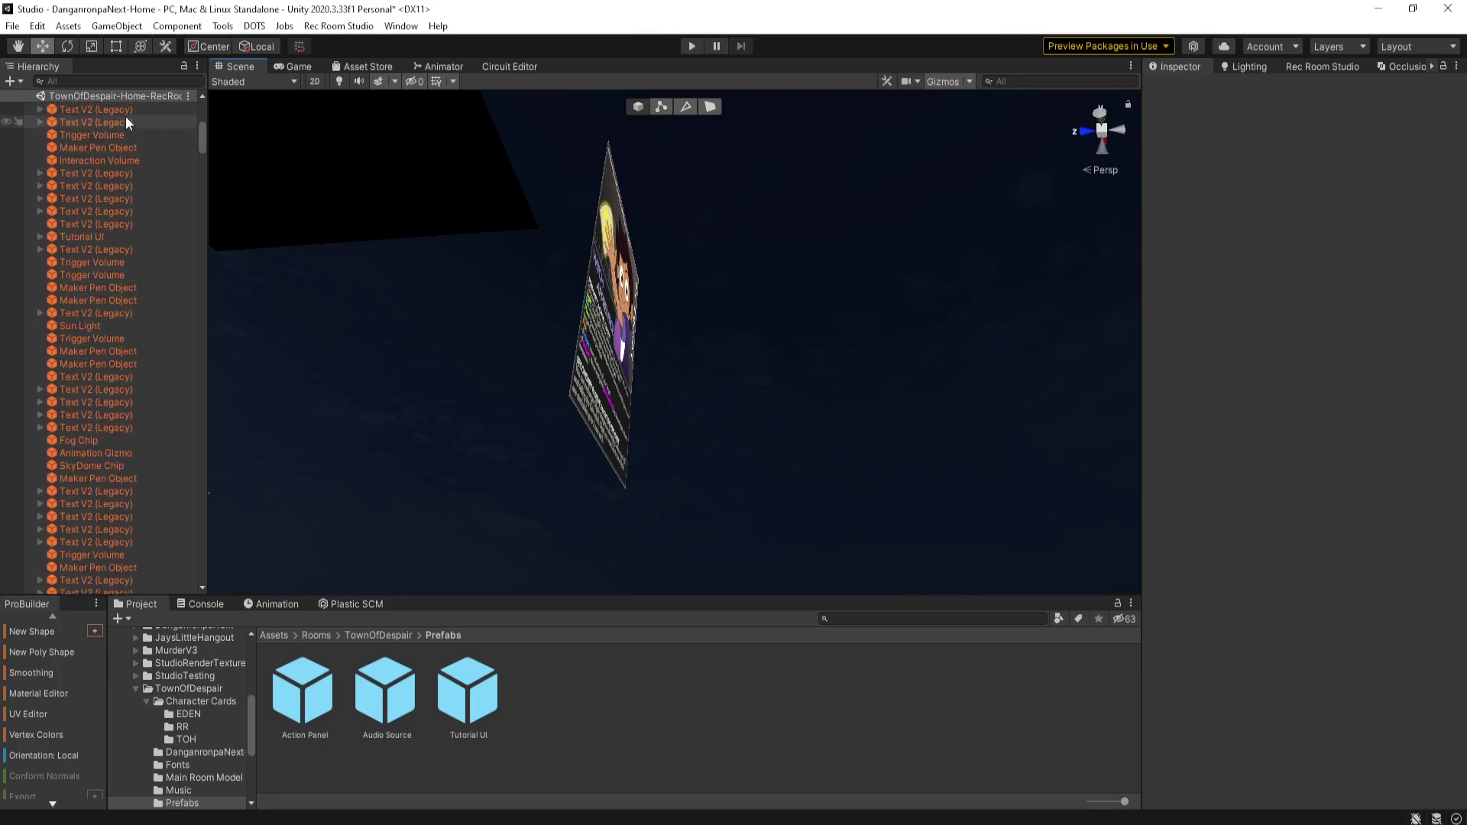
{"action": "left_click", "coordinate": [115, 81]}
{"action": "type", "text": "tut"}
{"action": "left_click", "coordinate": [59, 109]}
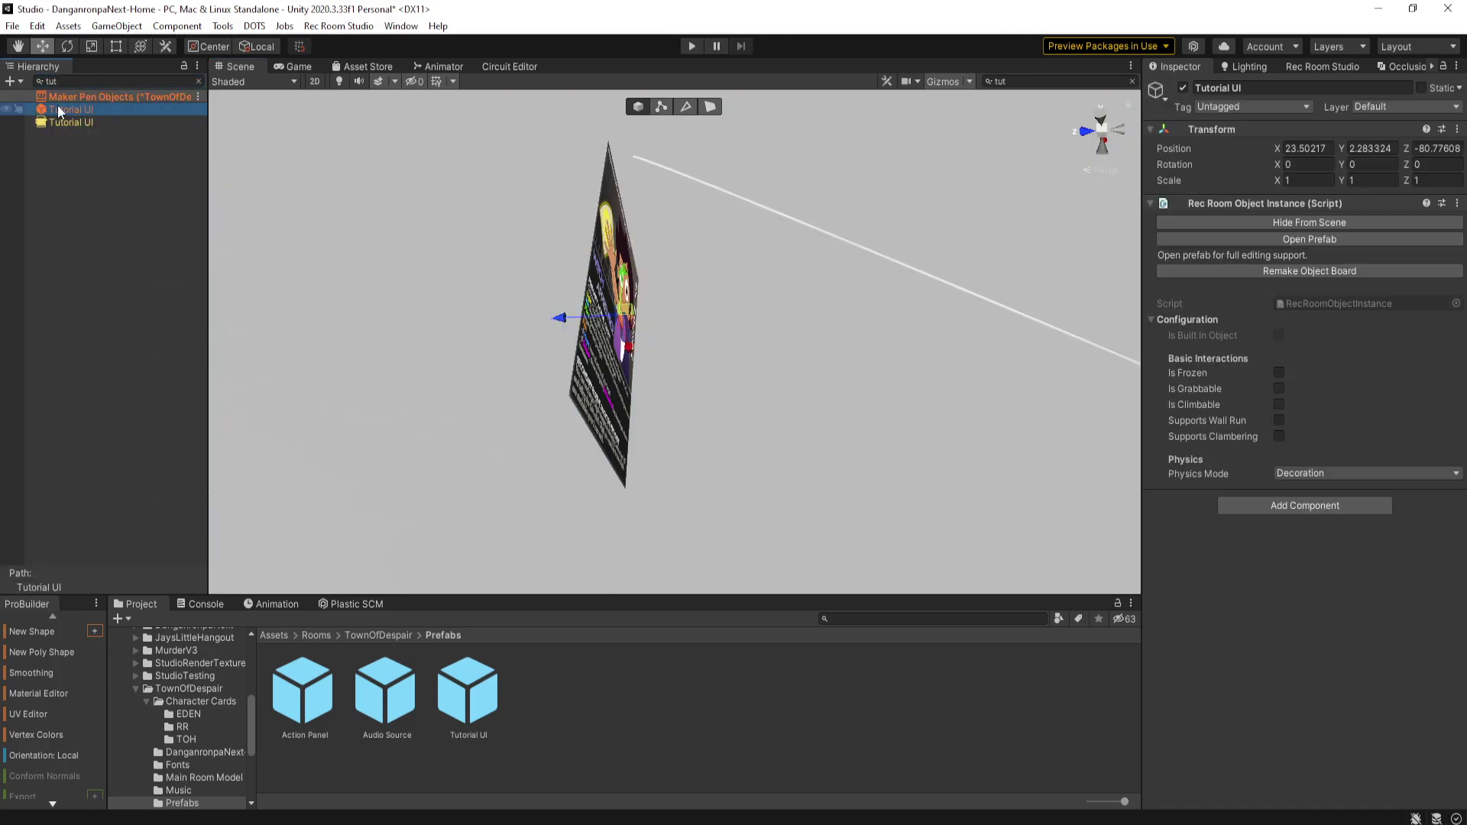
{"action": "left_click", "coordinate": [199, 81]}
- Scale the Tutorial UI card down to about 0.163 and move it to about X -24.7, Y 11.37, Z -86.1
{"action": "right_click_drag", "start_coordinate": [645, 326], "coordinate": [742, 379]}
{"action": "left_click_drag", "start_coordinate": [555, 241], "coordinate": [917, 420]}
{"action": "mouse_move", "coordinate": [917, 420]}
{"action": "right_mouse_down"}
{"action": "mouse_move", "coordinate": [907, 491]}
{"action": "mouse_move", "coordinate": [902, 422]}
{"action": "right_mouse_up"}
{"action": "left_click_drag", "start_coordinate": [902, 422], "coordinate": [647, 409]}
{"action": "key", "text": "r"}
{"action": "right_click_drag", "start_coordinate": [647, 413], "coordinate": [751, 410]}
{"action": "left_click_drag", "start_coordinate": [571, 559], "coordinate": [489, 592]}
{"action": "left_click_drag", "start_coordinate": [802, 443], "coordinate": [611, 535], "text": "alt"}
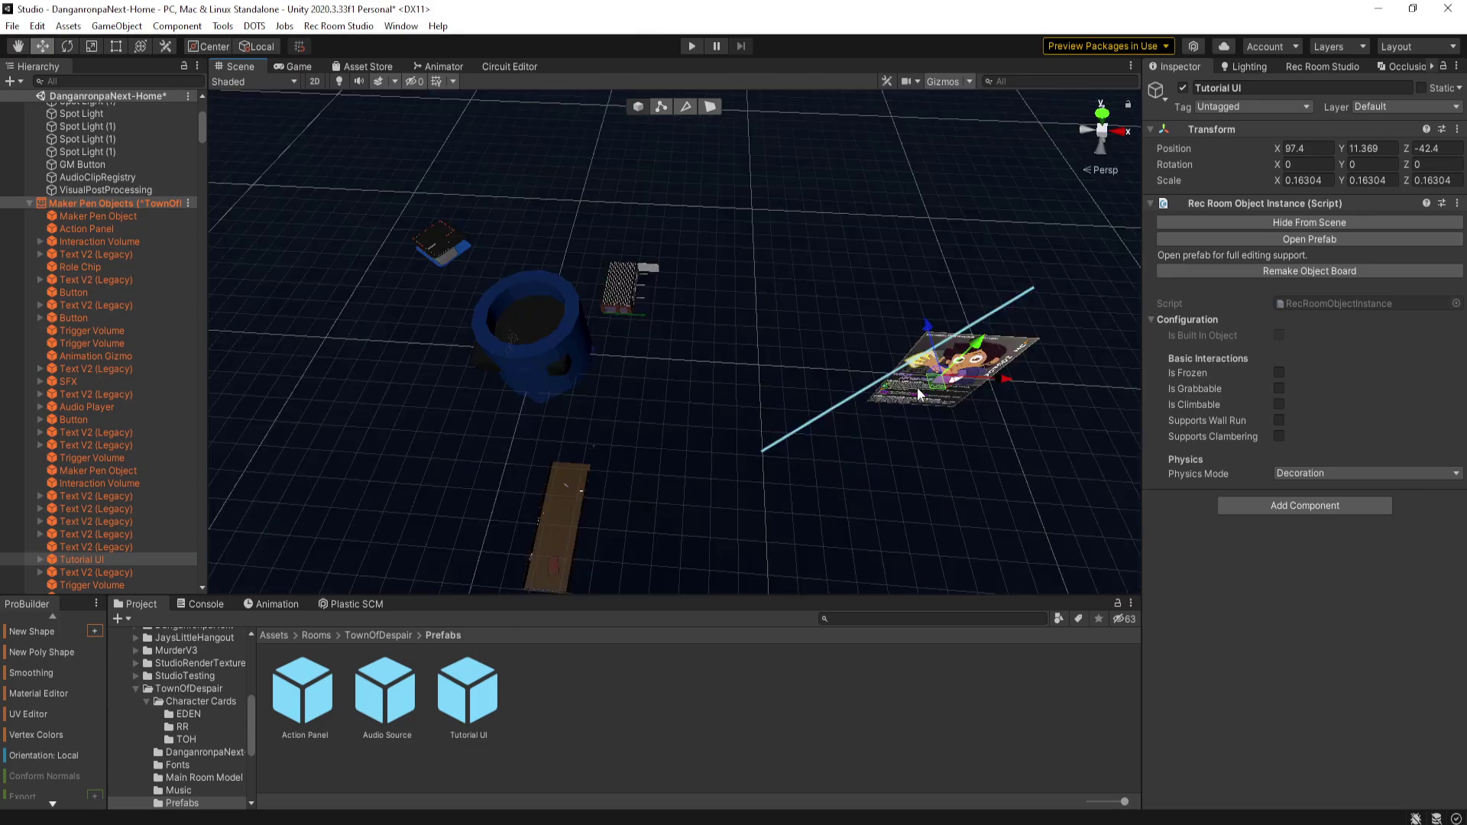
{"action": "left_click_drag", "start_coordinate": [932, 383], "coordinate": [487, 510]}
{"action": "right_click_drag", "start_coordinate": [780, 481], "coordinate": [721, 233]}
- Scale the Tutorial UI card uniformly down to about 0.021
{"action": "key", "text": "w"}
{"action": "key", "text": "w"}
{"action": "key", "text": "r"}
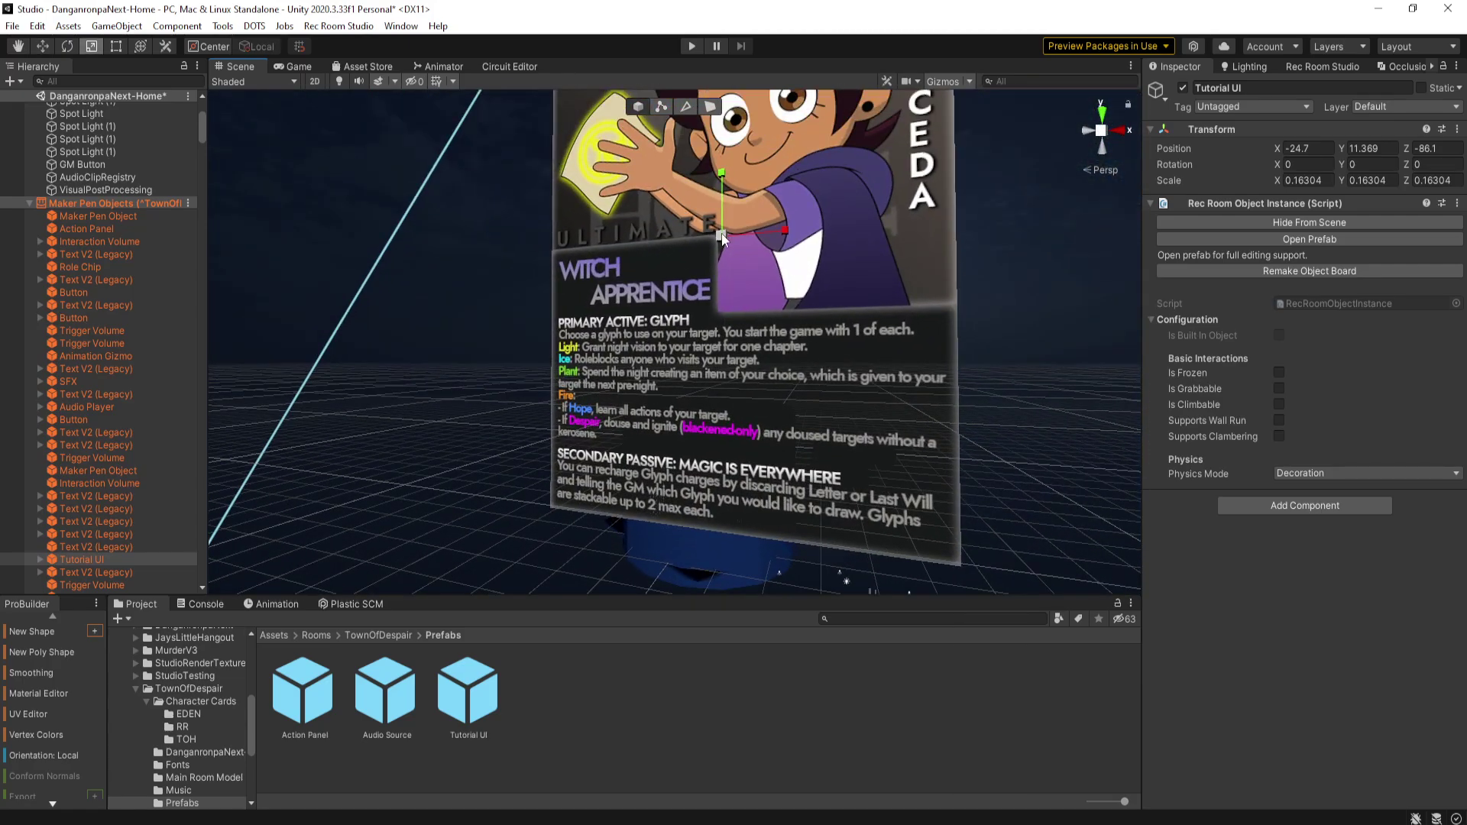
{"action": "left_click_drag", "start_coordinate": [721, 232], "coordinate": [721, 304]}
{"action": "key", "text": "w"}
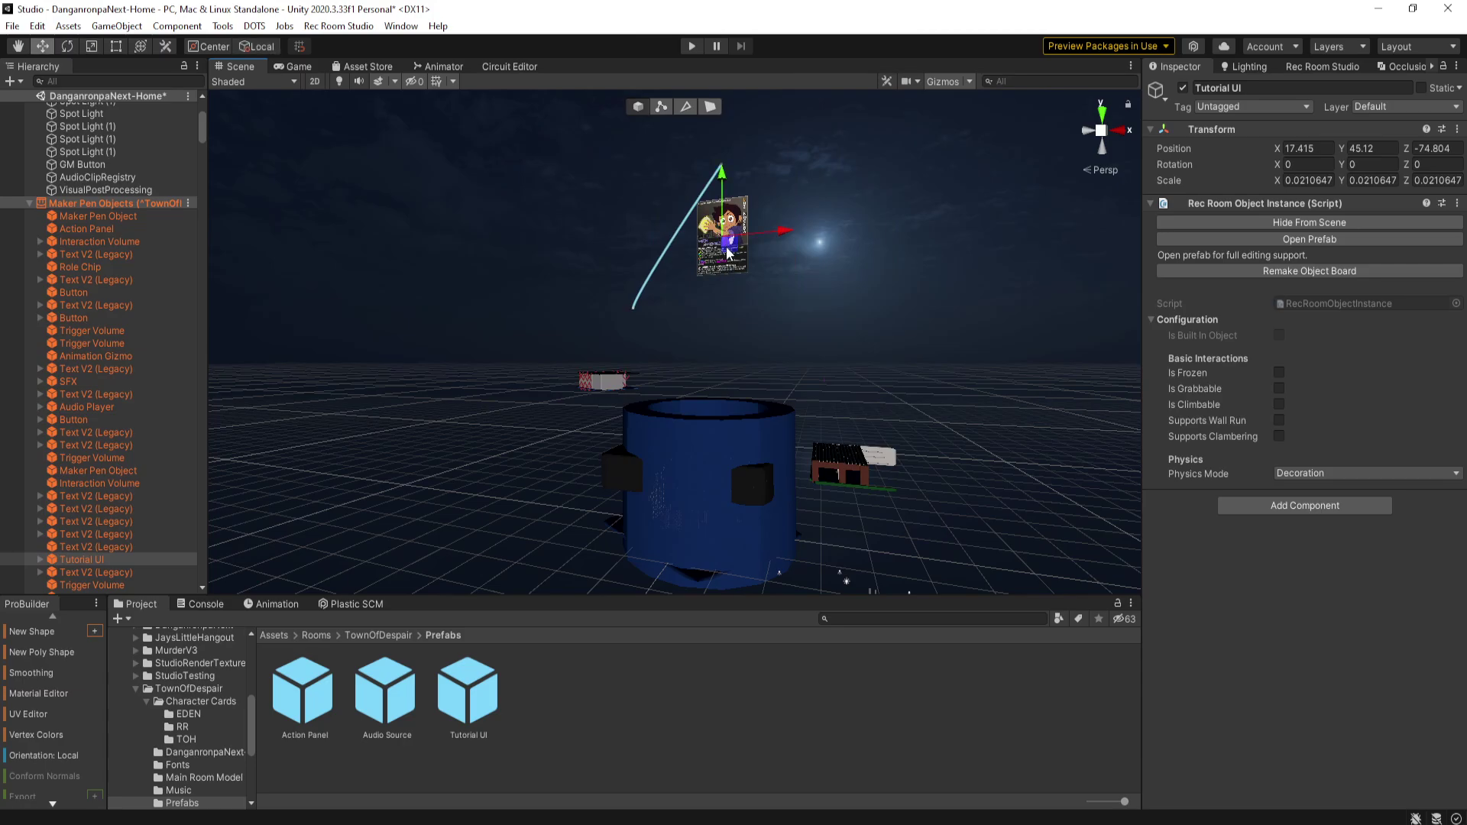
- Lower the Tutorial UI card into the room, placing it at about X 19.56, Y -2.09, Z -74.8
{"action": "left_click_drag", "start_coordinate": [727, 248], "coordinate": [715, 686]}
{"action": "right_click_drag", "start_coordinate": [752, 321], "coordinate": [721, 121]}
{"action": "key", "text": "q"}
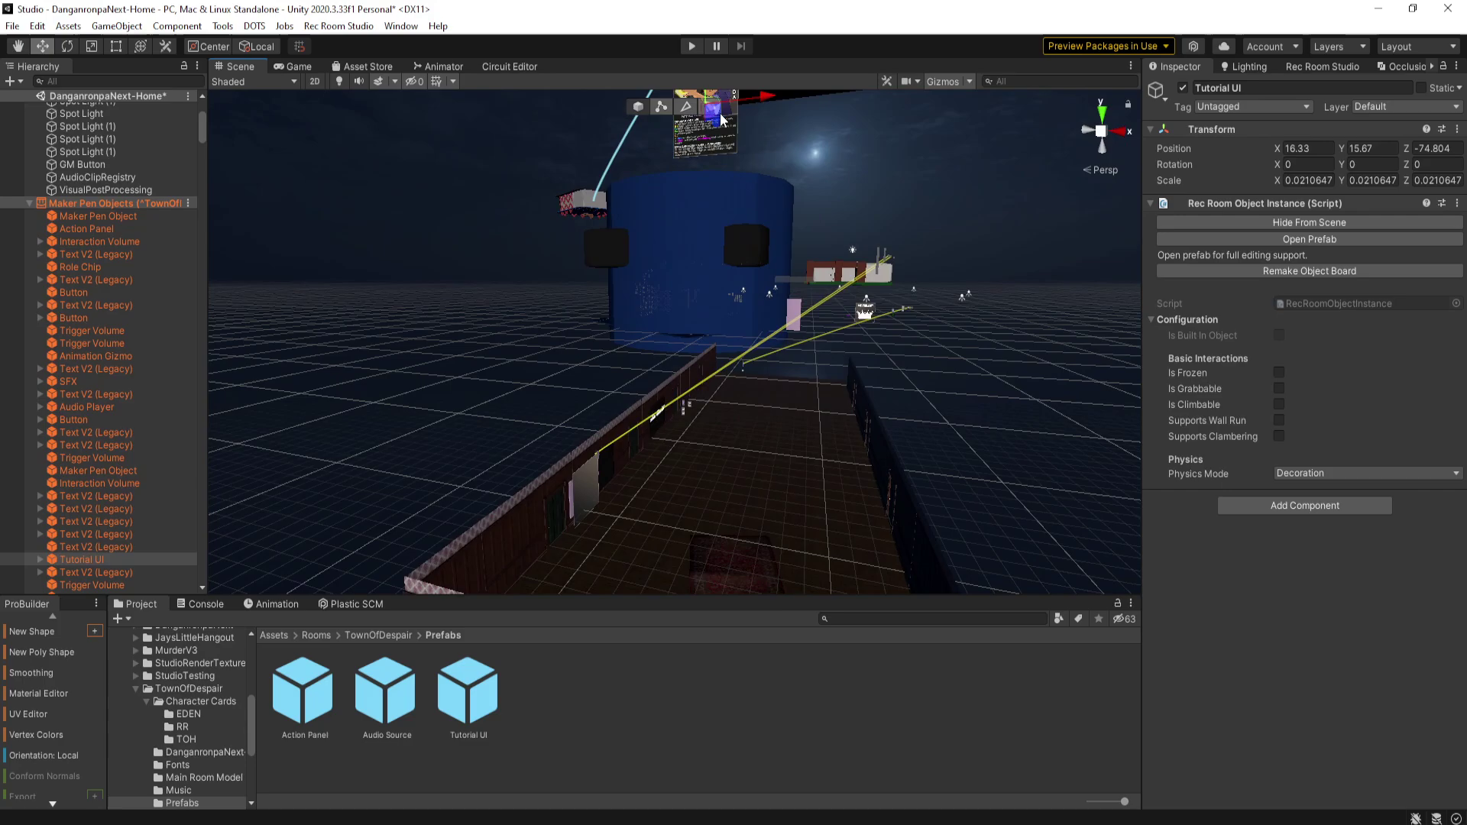
{"action": "left_click", "coordinate": [721, 114]}
{"action": "left_click", "coordinate": [635, 108]}
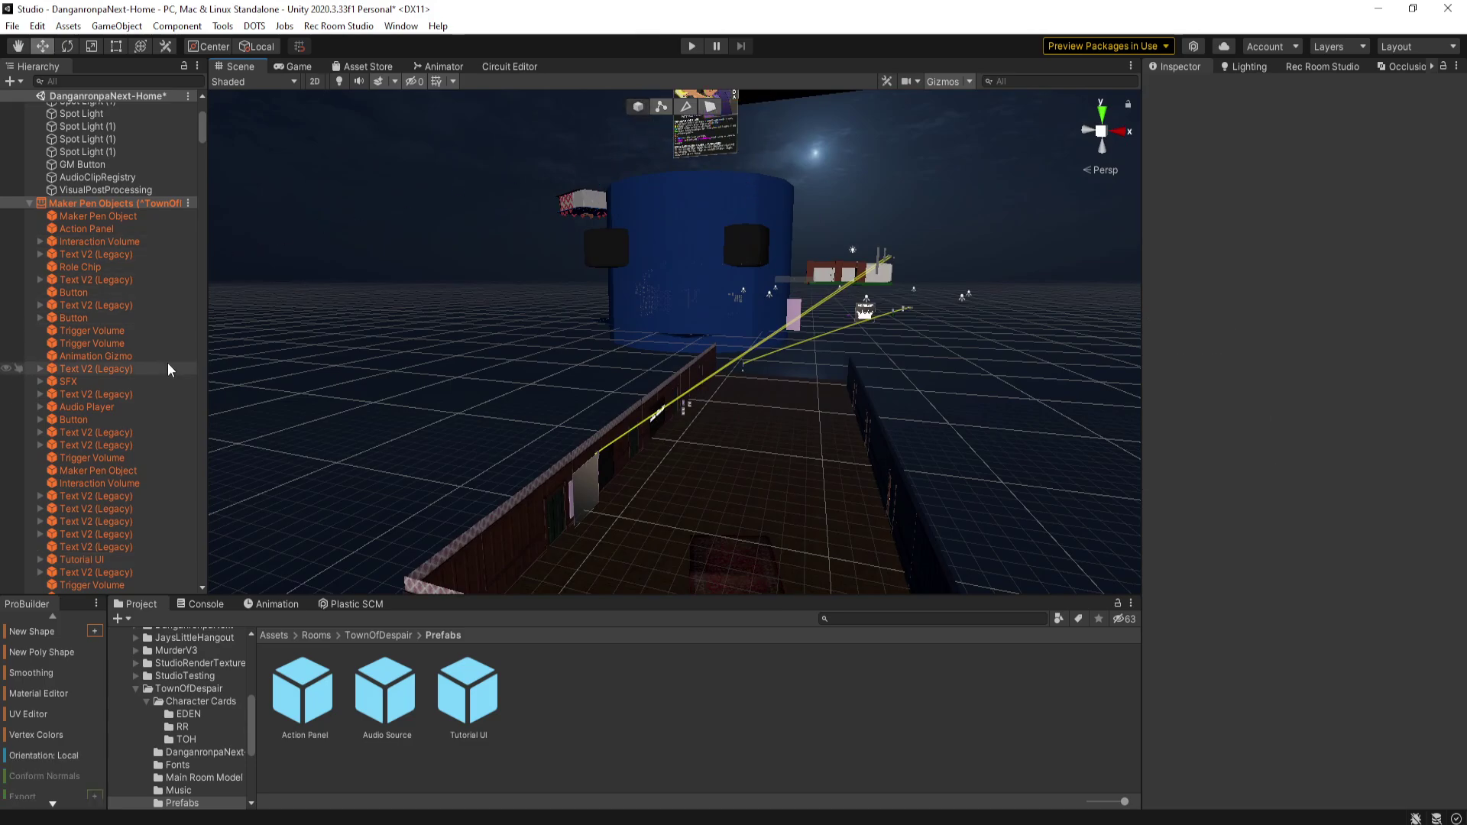
{"action": "scroll", "coordinate": [158, 361], "scroll_direction": "down", "scroll_amount": 2}
{"action": "left_click", "coordinate": [90, 464]}
{"action": "right_click_drag", "start_coordinate": [427, 345], "coordinate": [447, 302]}
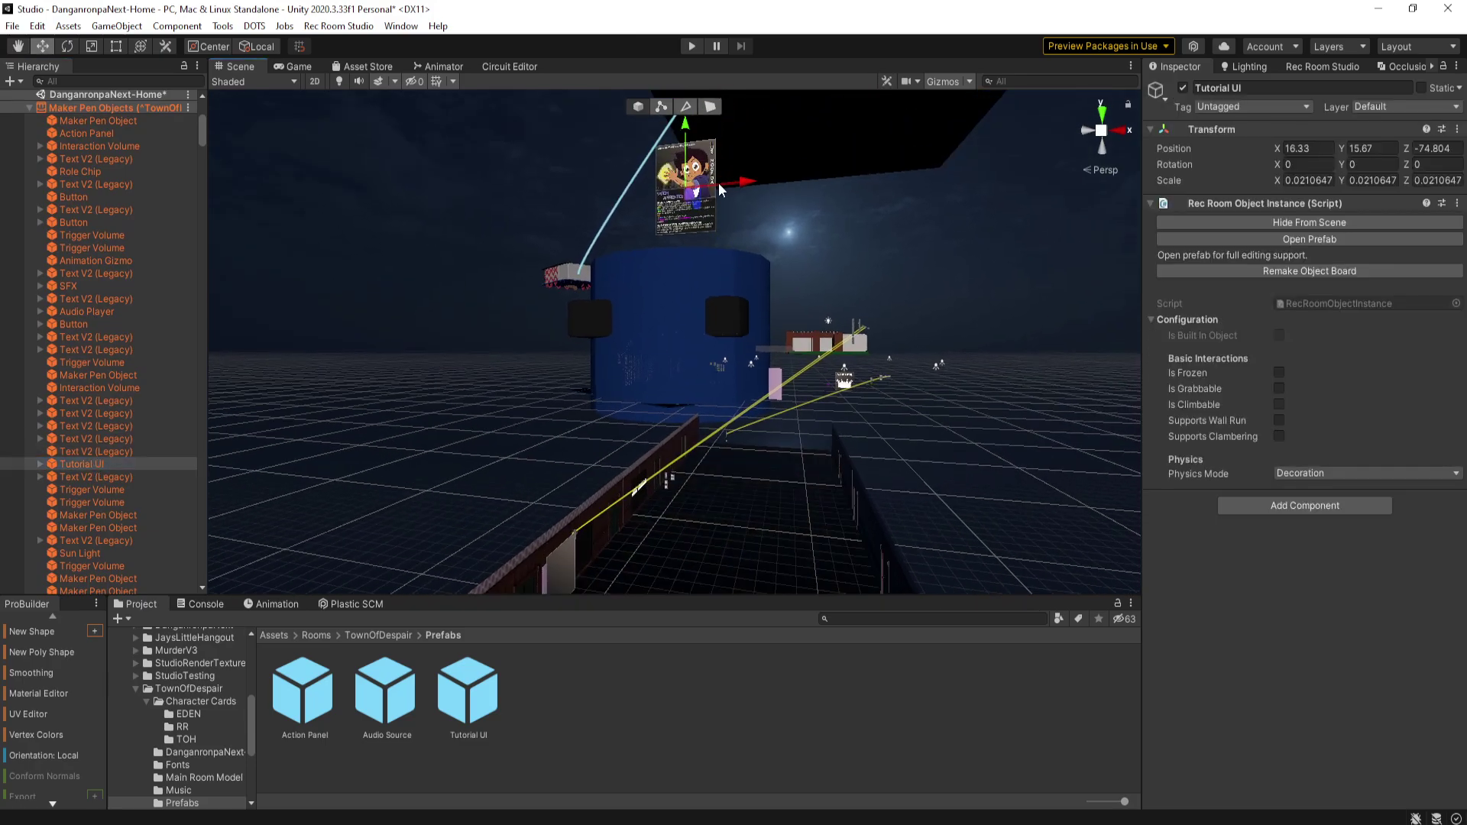
{"action": "left_click_drag", "start_coordinate": [692, 200], "coordinate": [744, 546]}
{"action": "right_click_drag", "start_coordinate": [808, 429], "coordinate": [817, 434]}
{"action": "key", "text": "f"}
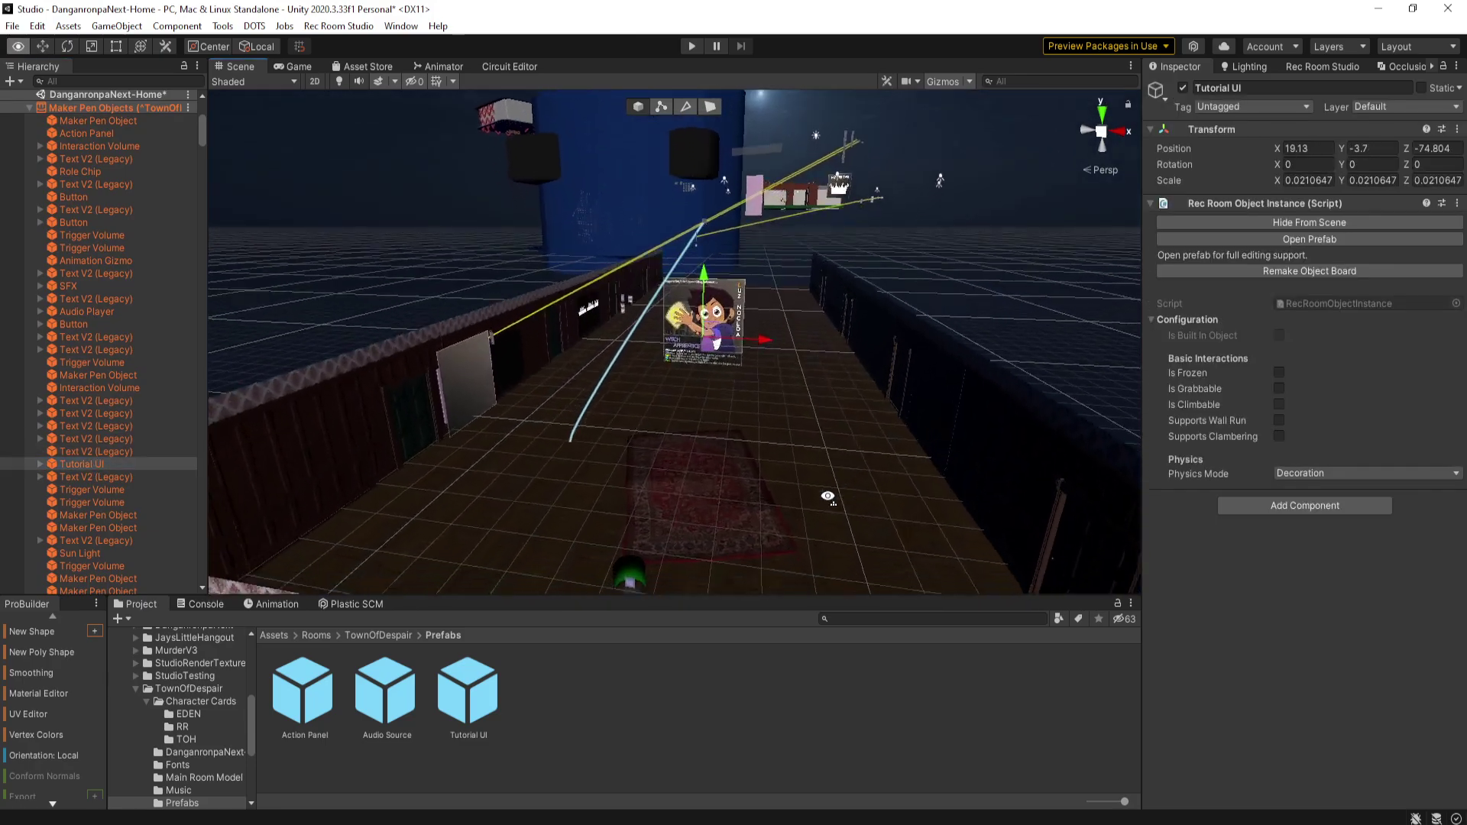
{"action": "left_click_drag", "start_coordinate": [718, 350], "coordinate": [738, 285]}
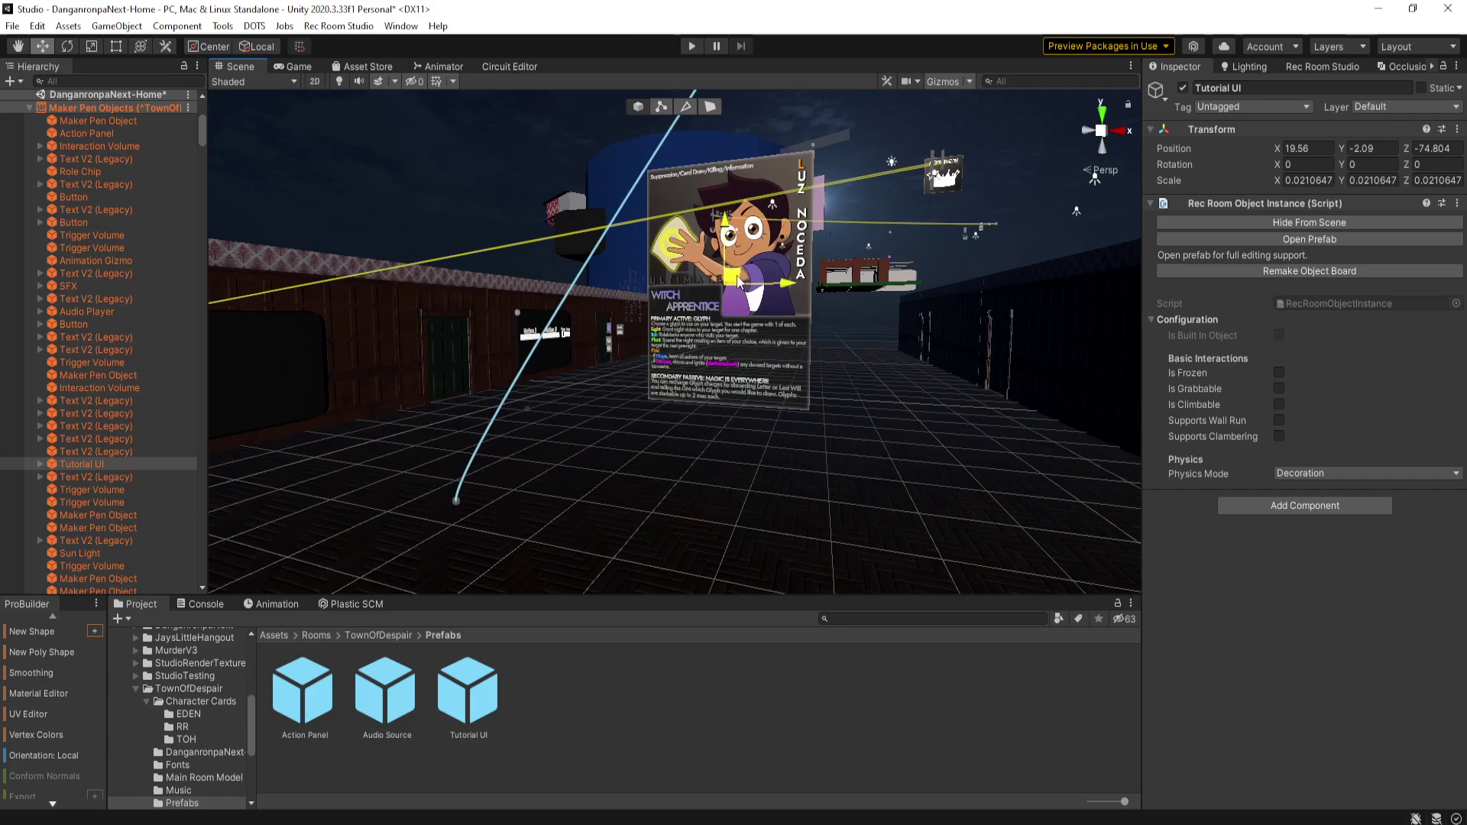
- Shrink the Tutorial UI card to a scale of about 0.014 and reposition it at about X 21.66, Y -0.40, Z -74.24
{"action": "key", "text": "t"}
{"action": "key", "text": "y"}
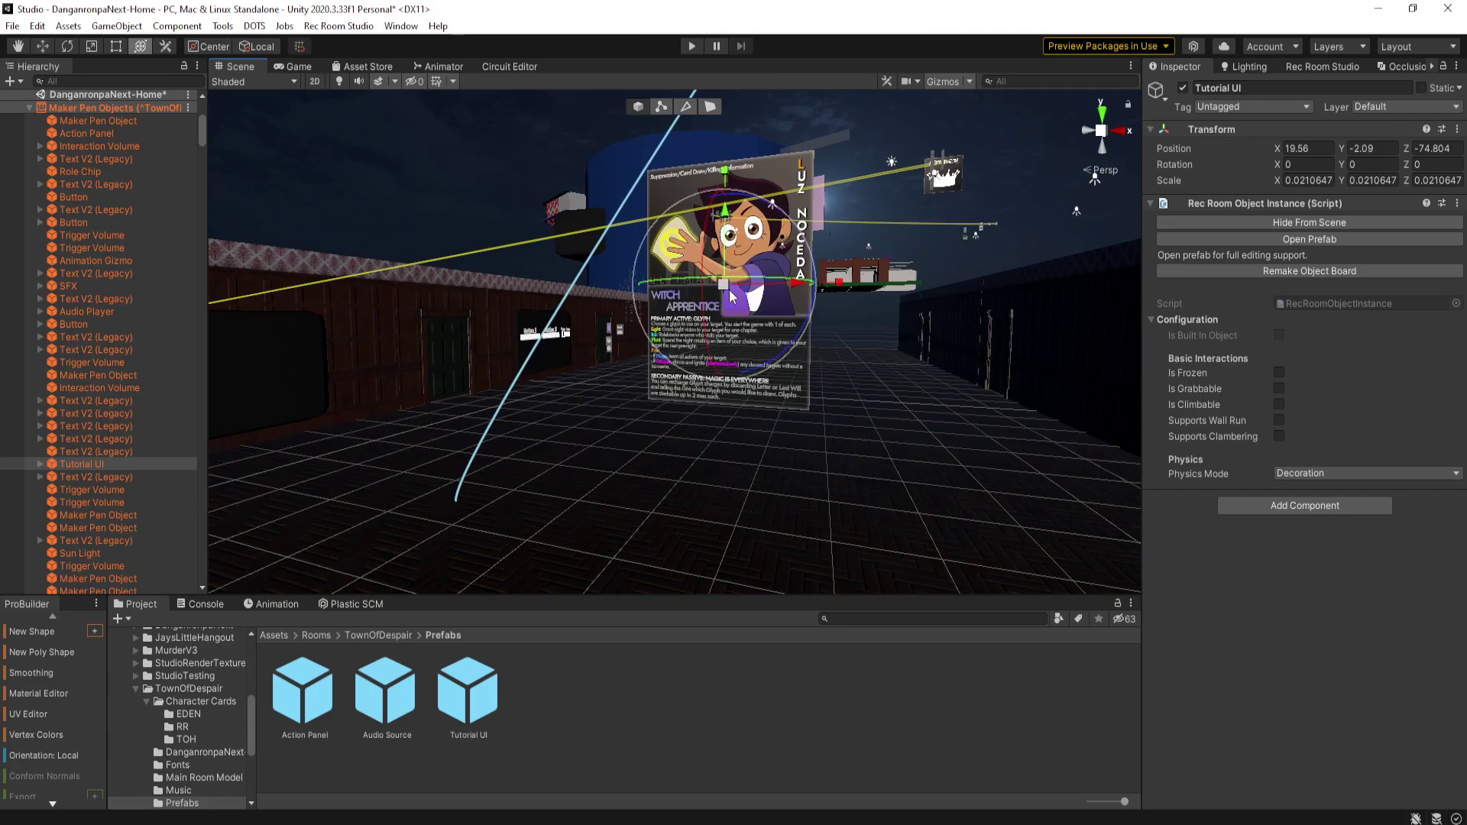
{"action": "key", "text": "r"}
{"action": "left_click_drag", "start_coordinate": [725, 294], "coordinate": [787, 303]}
{"action": "key", "text": "w"}
{"action": "right_click_drag", "start_coordinate": [786, 303], "coordinate": [697, 339]}
{"action": "left_click_drag", "start_coordinate": [697, 339], "coordinate": [688, 374], "text": "alt"}
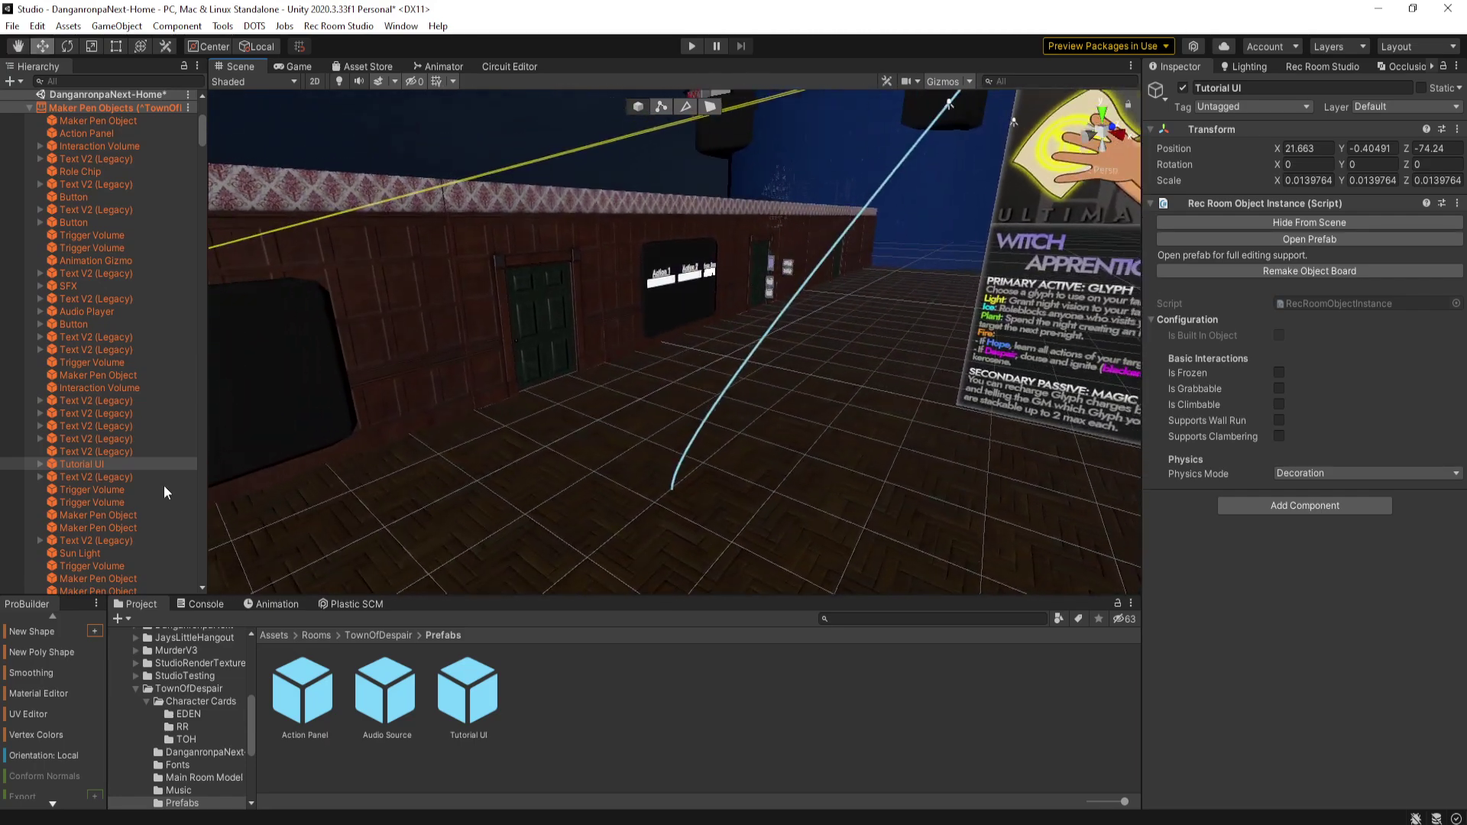
- Move the Tutorial UI object's child circuit control panel clear of the card, to X 145, Y 250
{"action": "left_click", "coordinate": [40, 464]}
{"action": "double_click", "coordinate": [84, 478]}
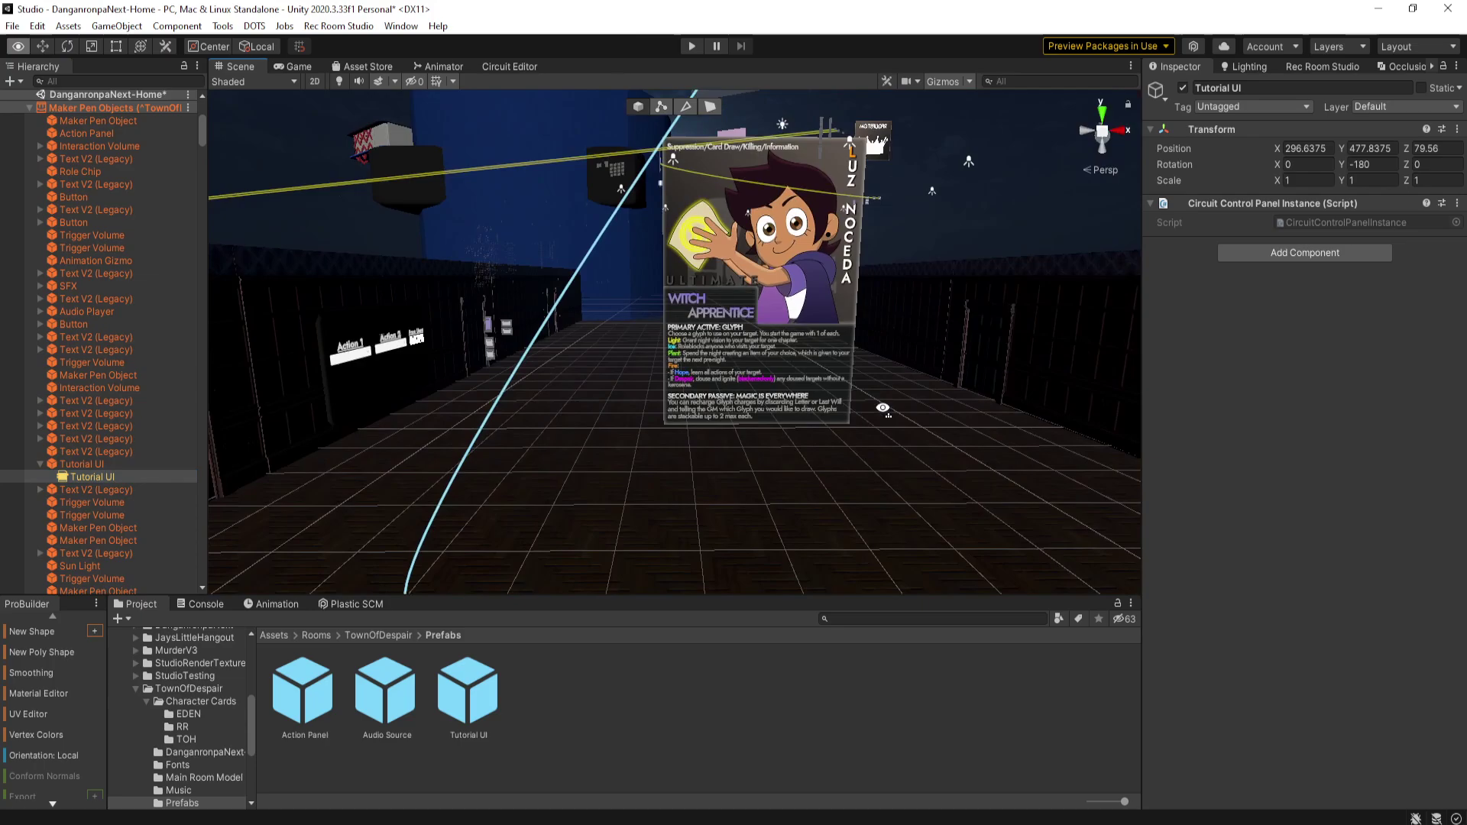
{"action": "left_click_drag", "start_coordinate": [700, 212], "coordinate": [710, 309]}
{"action": "key", "text": "w"}
{"action": "right_click_drag", "start_coordinate": [711, 308], "coordinate": [699, 294]}
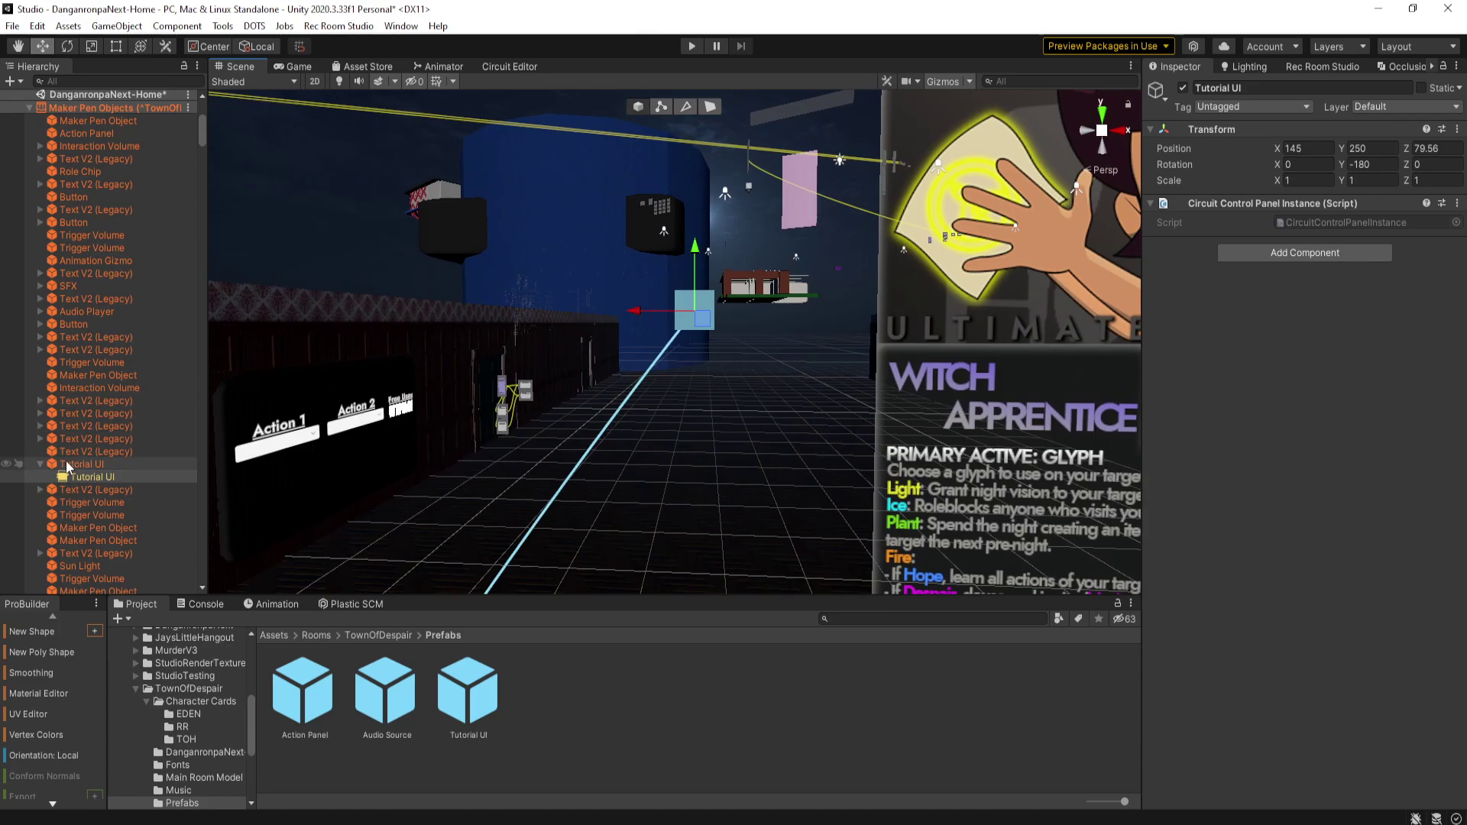
- Remake the object boards for all instances of the Tutorial UI prefab
{"action": "left_click", "coordinate": [40, 464]}
{"action": "left_click", "coordinate": [468, 692]}
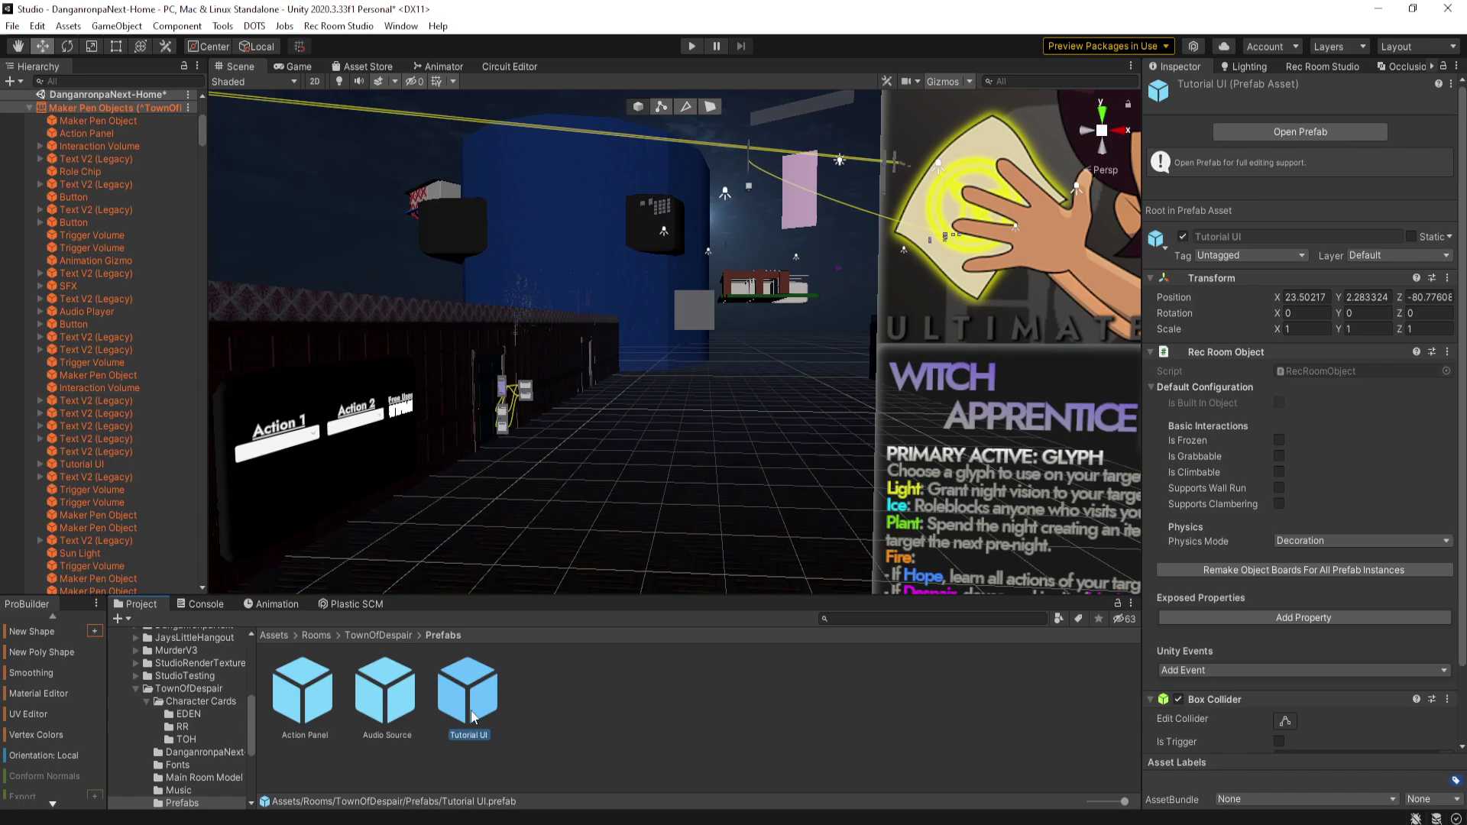
{"action": "left_click", "coordinate": [1311, 570]}
{"action": "left_click", "coordinate": [838, 452]}
{"action": "scroll", "coordinate": [816, 374], "scroll_direction": "down", "scroll_amount": 3}
{"action": "middle_click_drag", "start_coordinate": [1028, 252], "coordinate": [838, 252]}
{"action": "scroll", "coordinate": [839, 250], "scroll_direction": "down", "scroll_amount": 3}
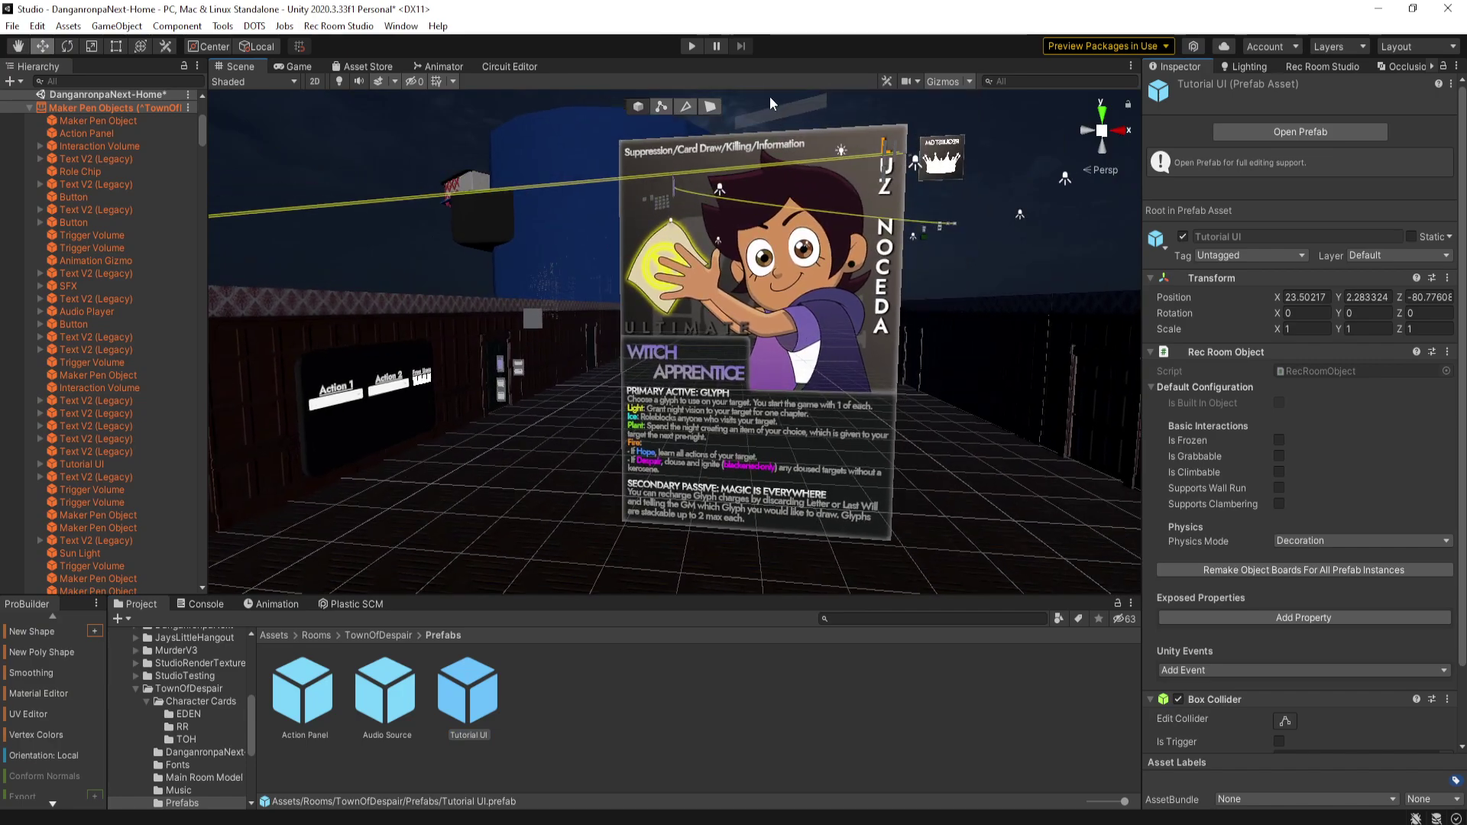